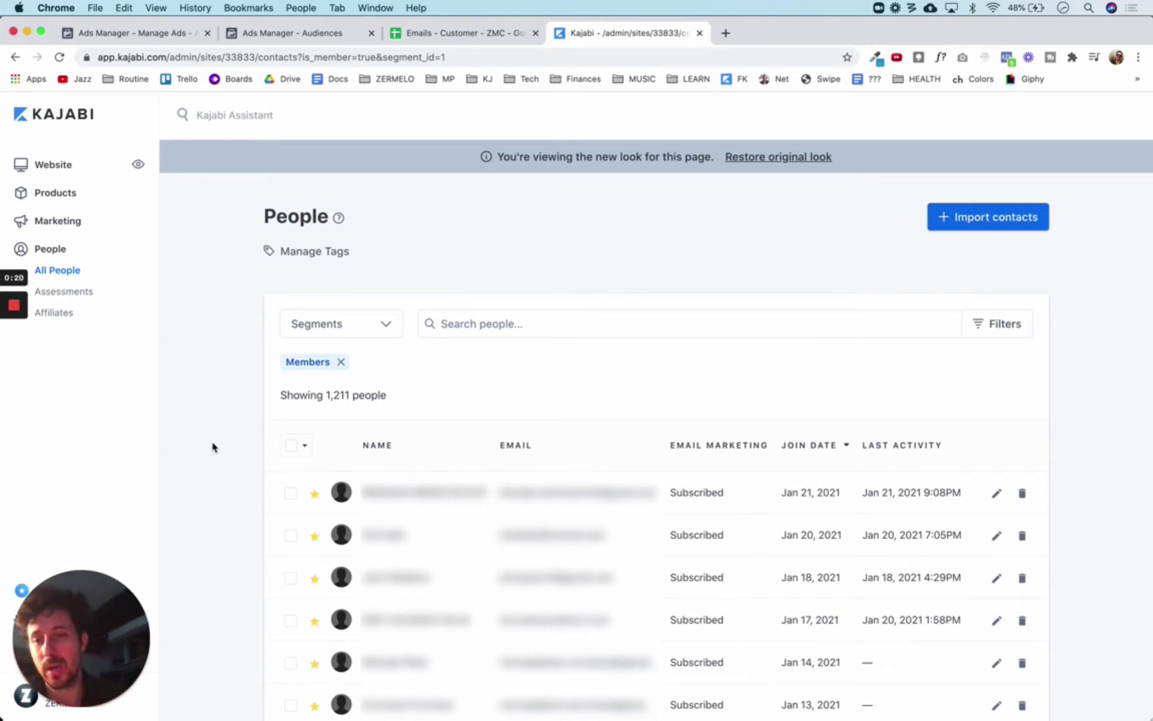
Step: Select all contacts in the Members segment and submit an export of them
{"action": "left_click", "coordinate": [291, 446]}
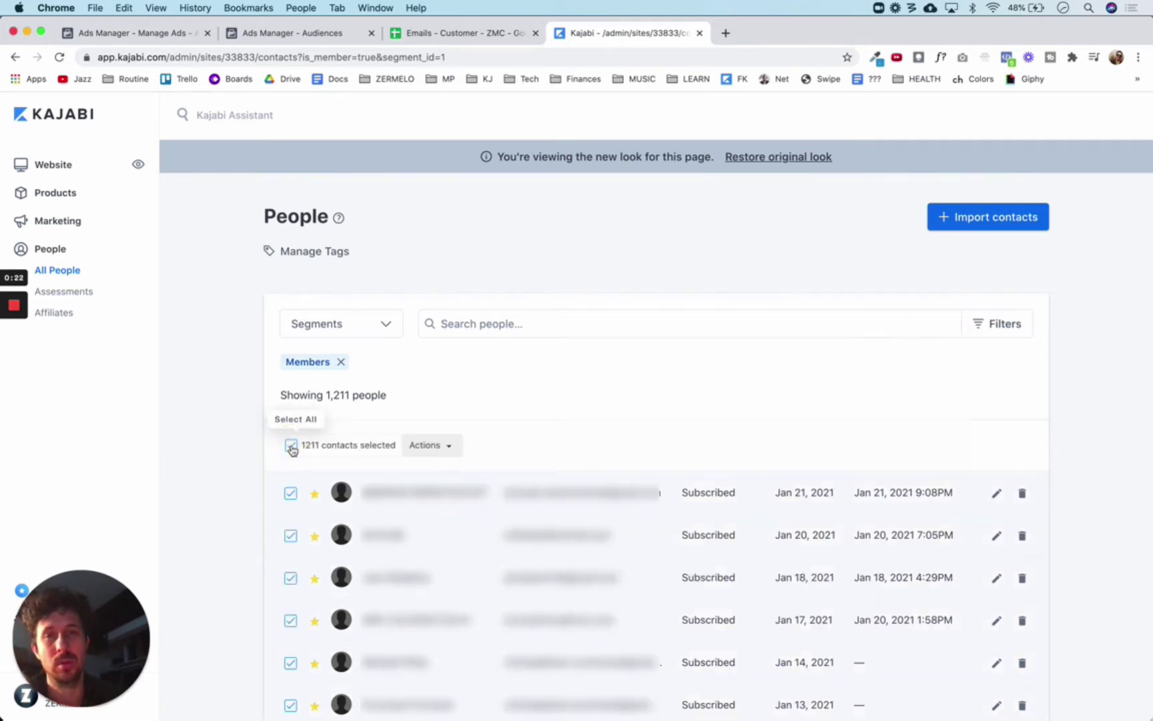
{"action": "left_click", "coordinate": [452, 447]}
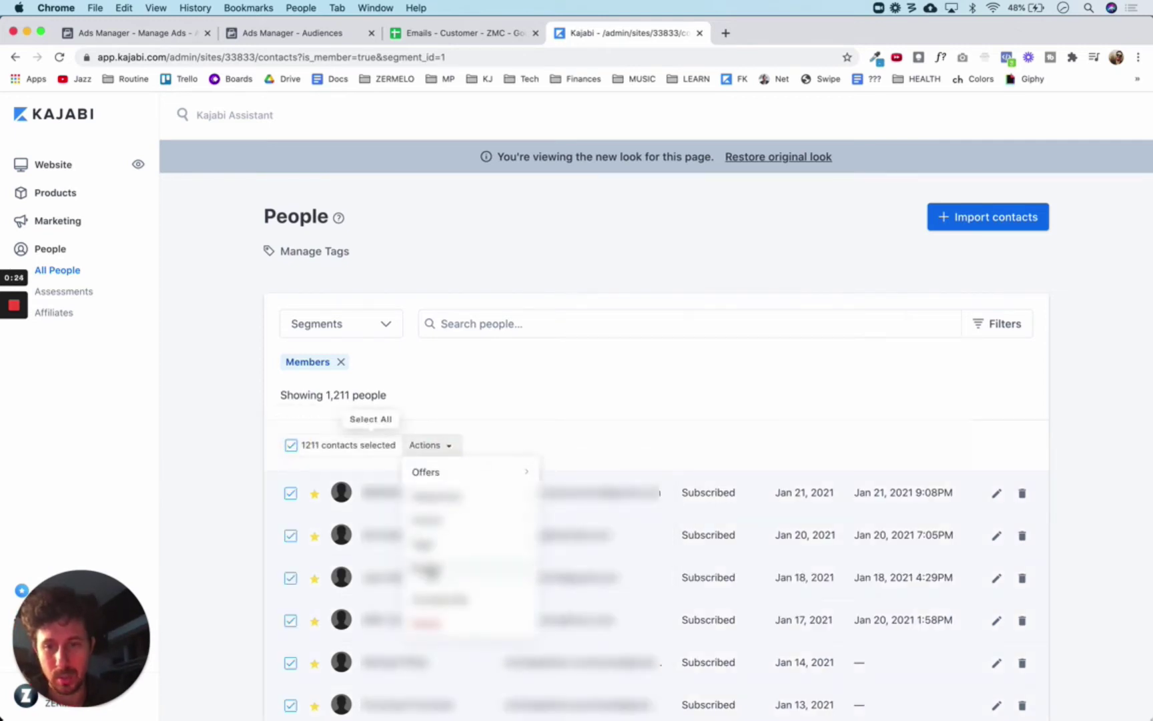
{"action": "left_click", "coordinate": [430, 569]}
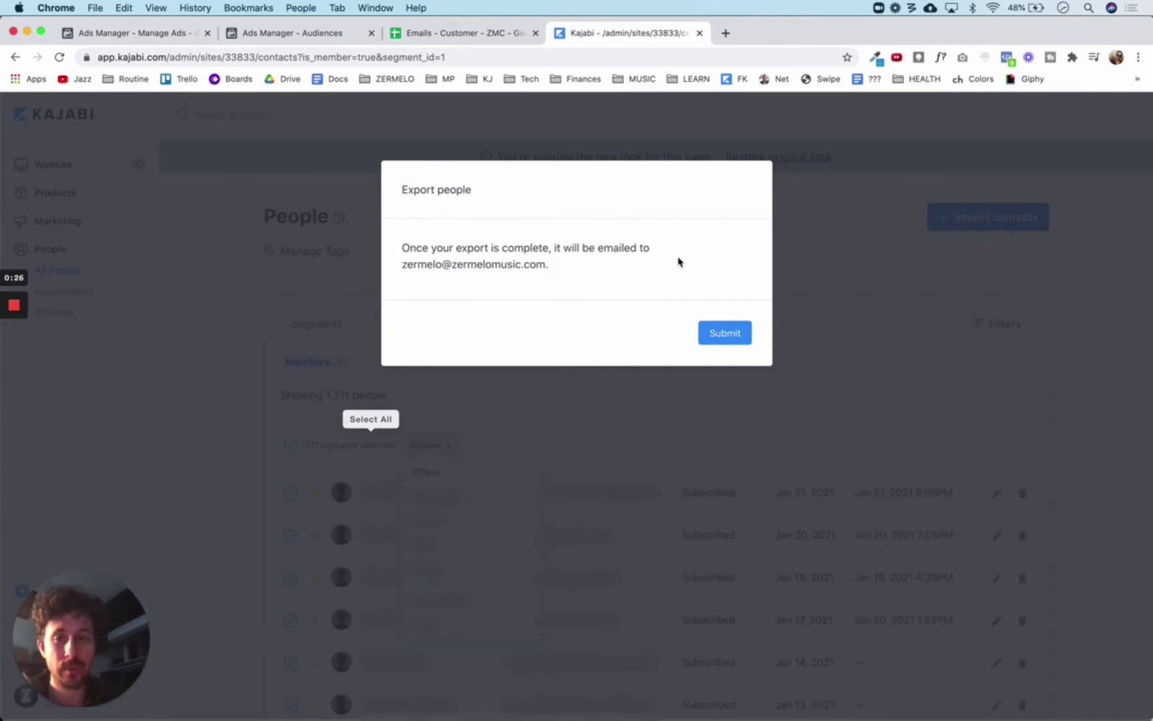
{"action": "left_click", "coordinate": [732, 336]}
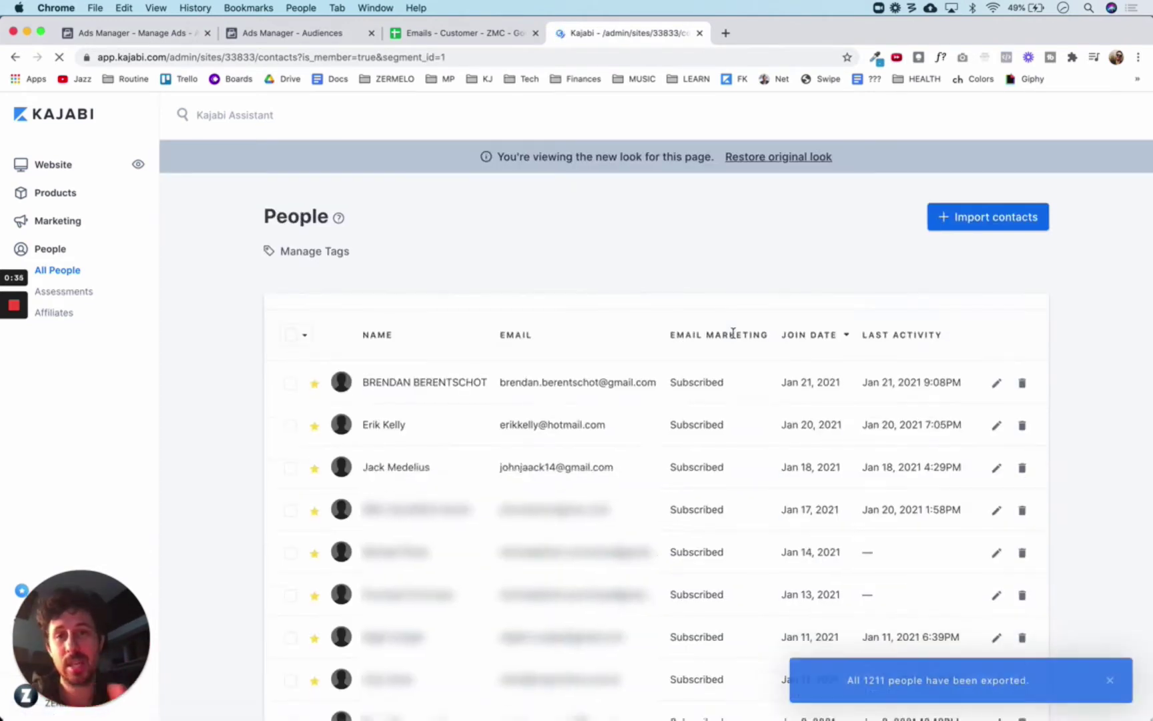
Step: Switch to Gmail in a new browser tab and show the inbox
{"action": "left_click", "coordinate": [725, 32]}
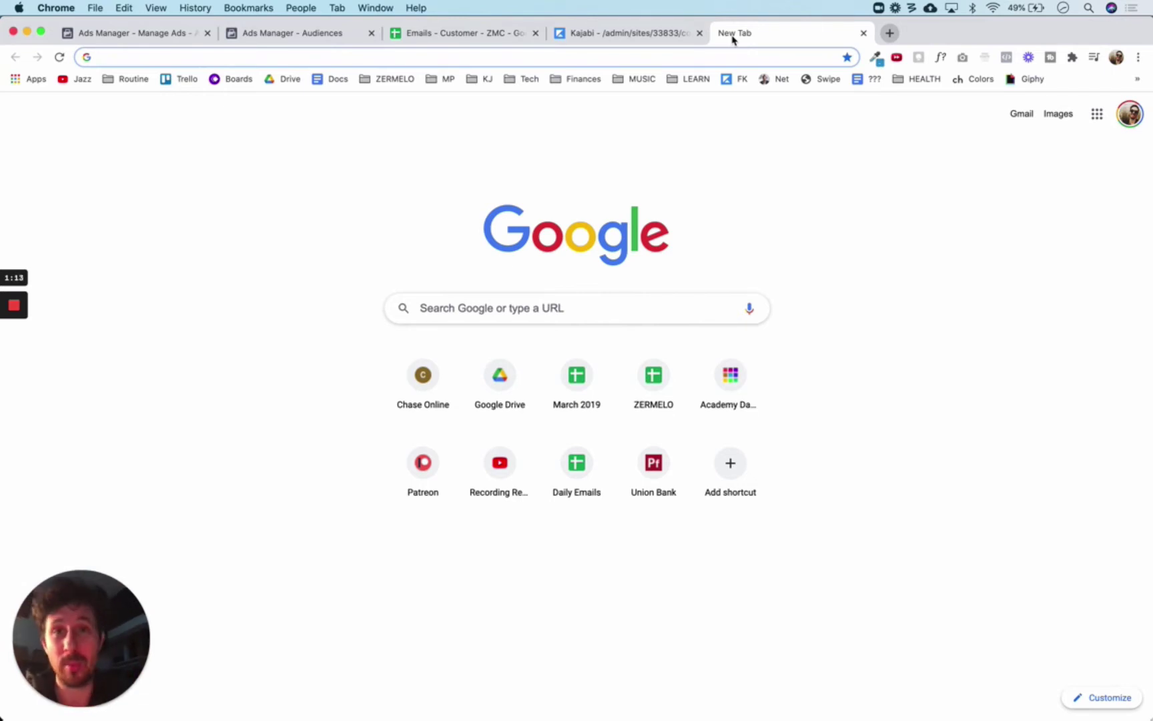
{"action": "left_click", "coordinate": [836, 245]}
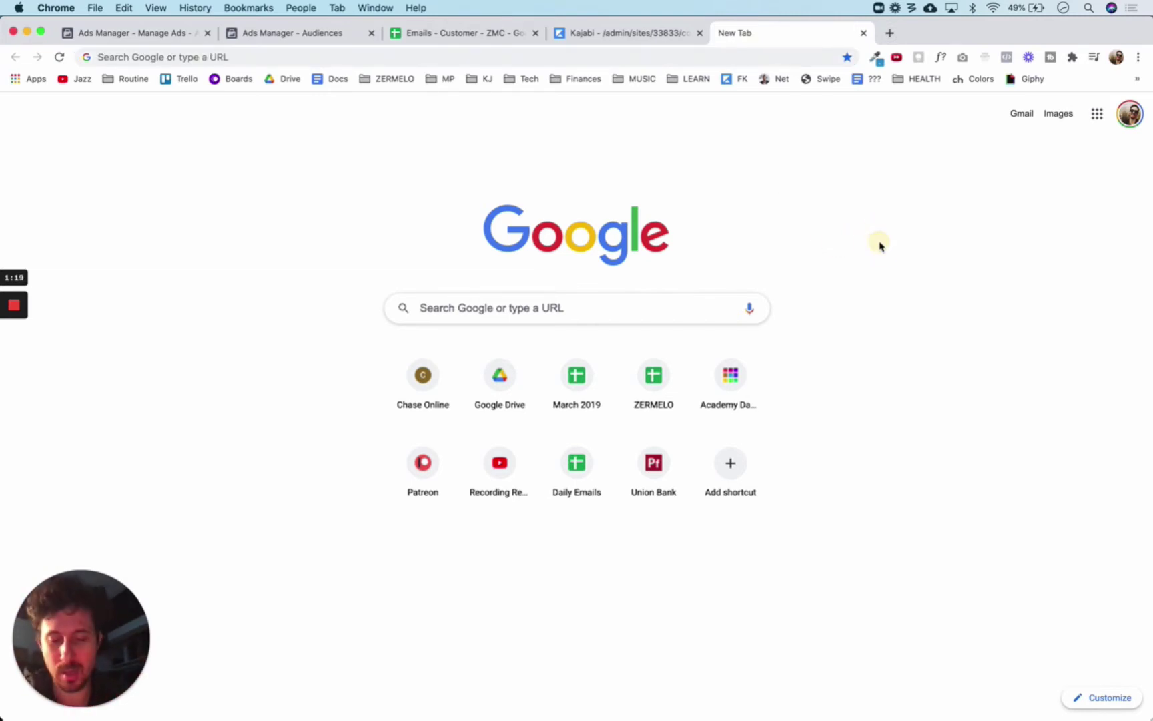
{"action": "key", "text": "super+l"}
{"action": "type", "text": "g"}
{"action": "key", "text": "Return"}
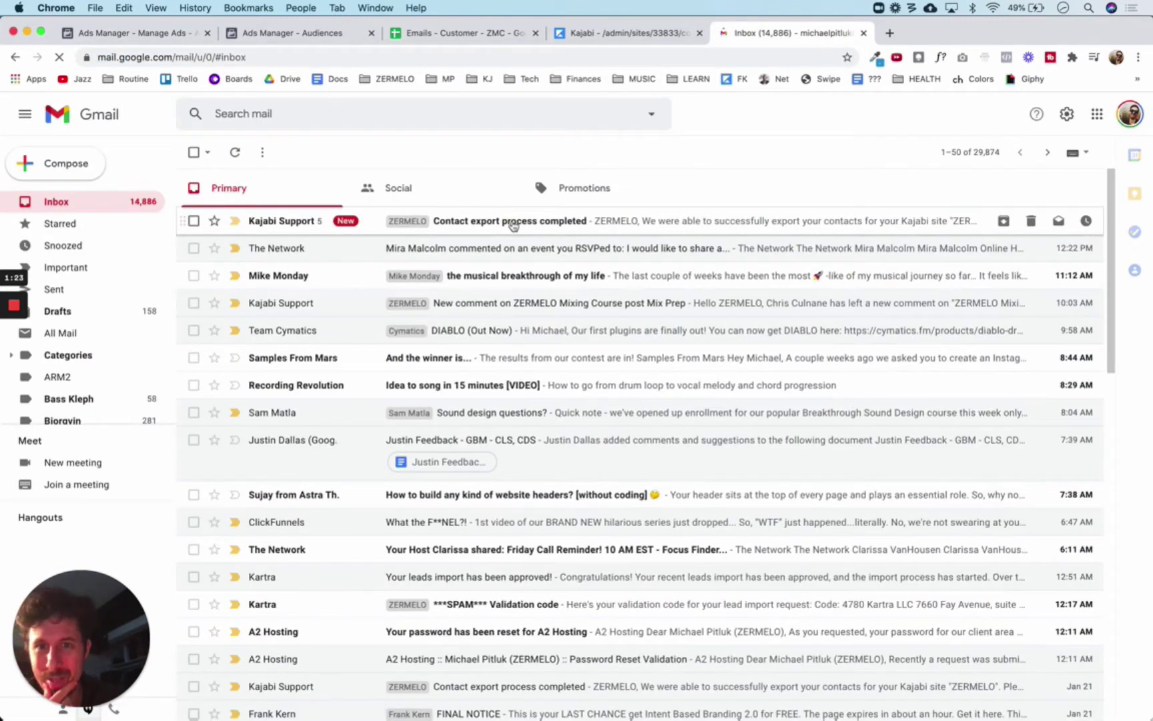
Step: Download the CSV from the newest message in Kajabi Support's "Contact export process completed" conversation
{"action": "left_click", "coordinate": [508, 222]}
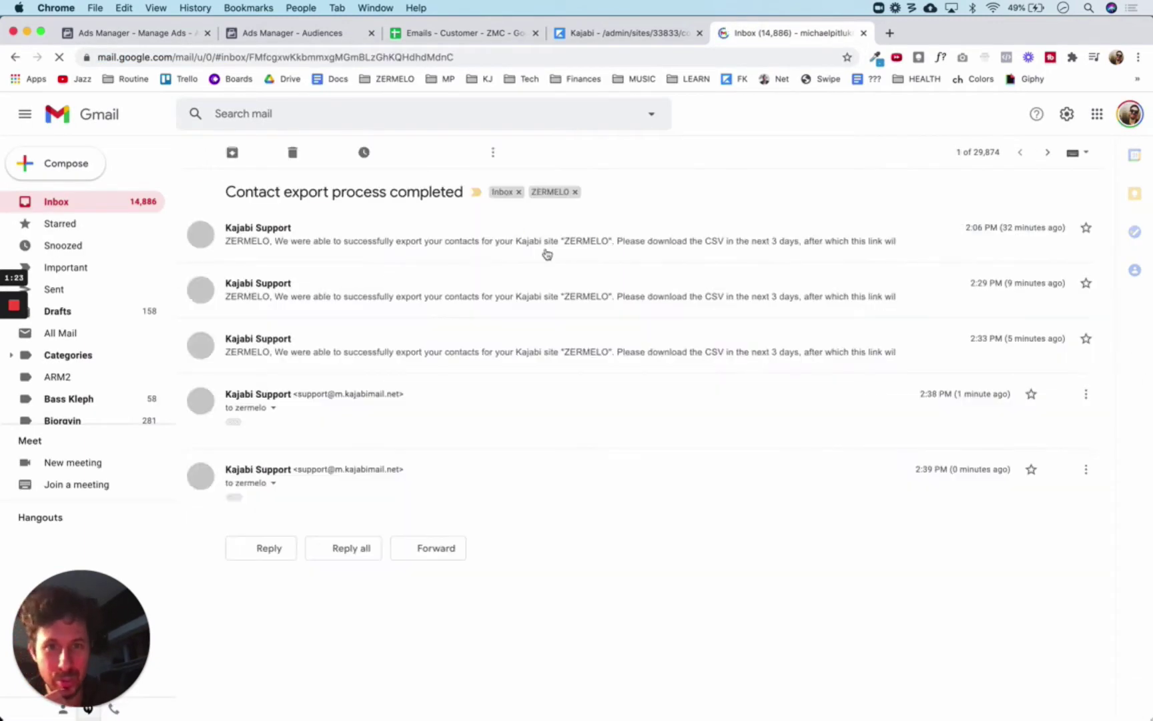
{"action": "left_click", "coordinate": [234, 497]}
{"action": "scroll", "coordinate": [664, 536], "scroll_direction": "down", "scroll_amount": 3}
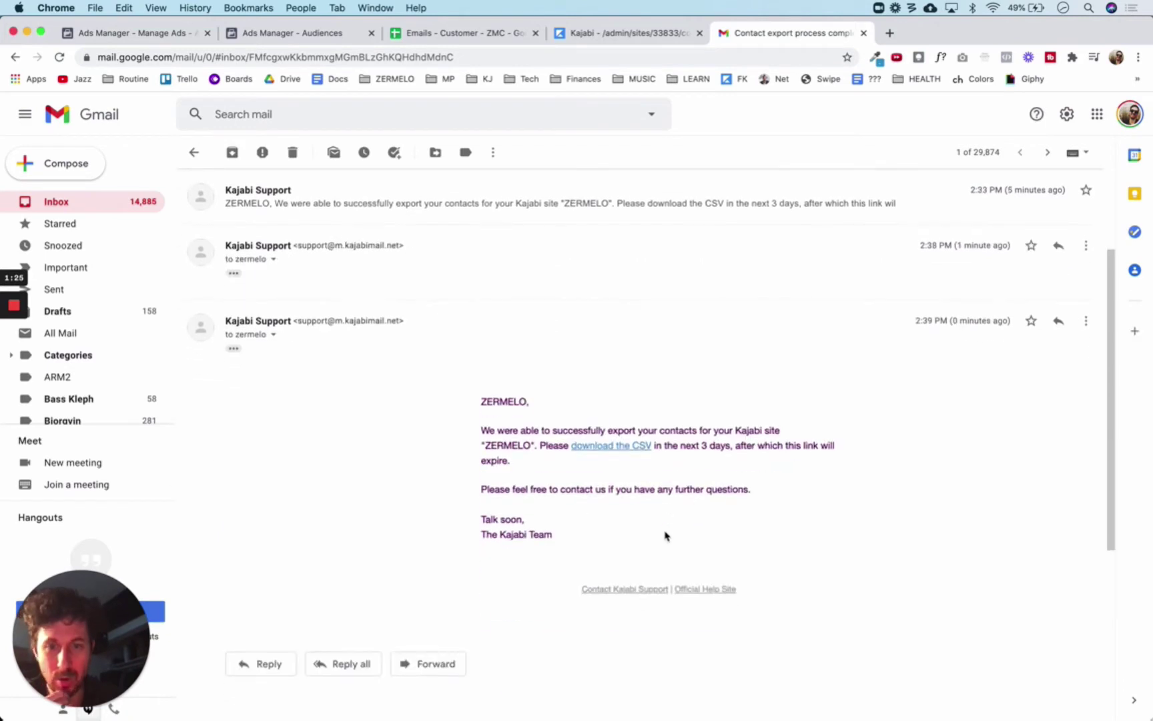
{"action": "left_click", "coordinate": [618, 446]}
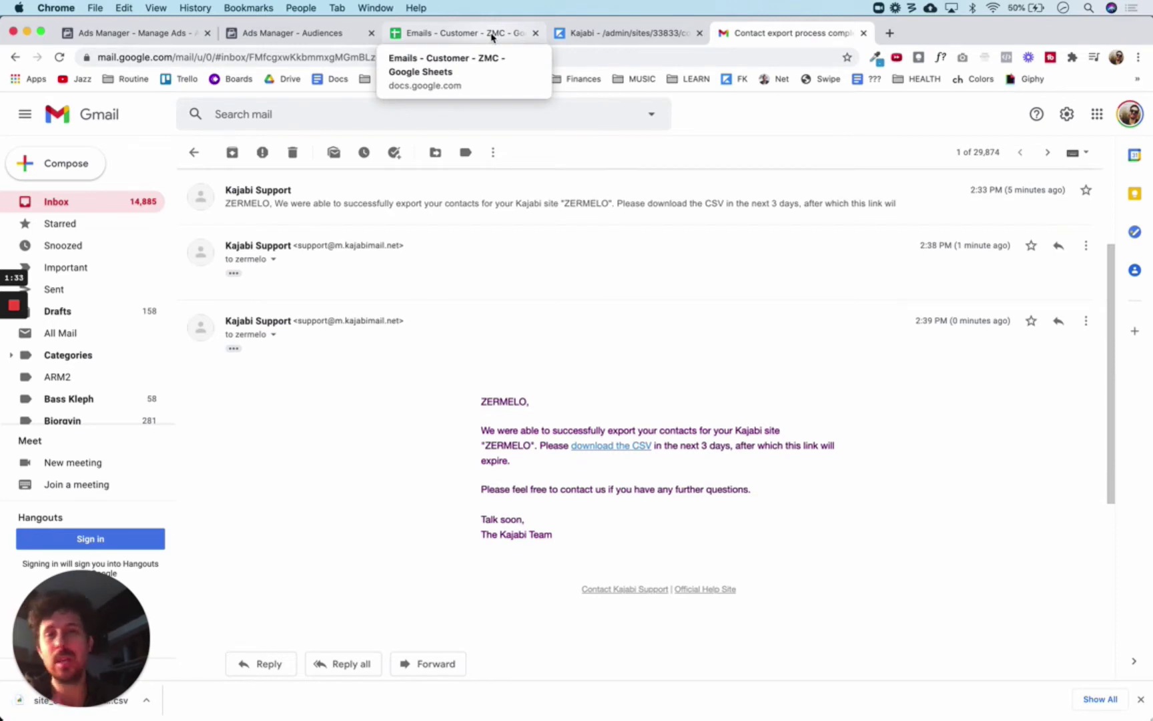
Step: Switch to Google Sheets in a new browser tab and create a blank spreadsheet
{"action": "left_click", "coordinate": [889, 32]}
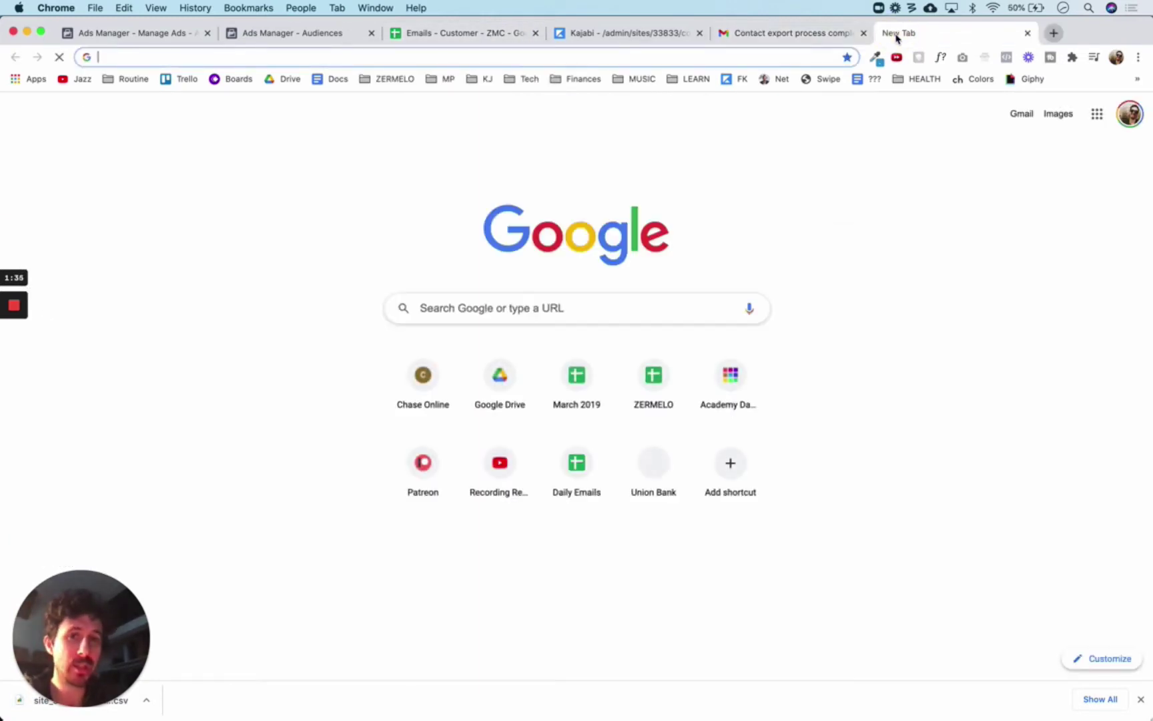
{"action": "left_click", "coordinate": [1137, 80]}
{"action": "left_click", "coordinate": [981, 147]}
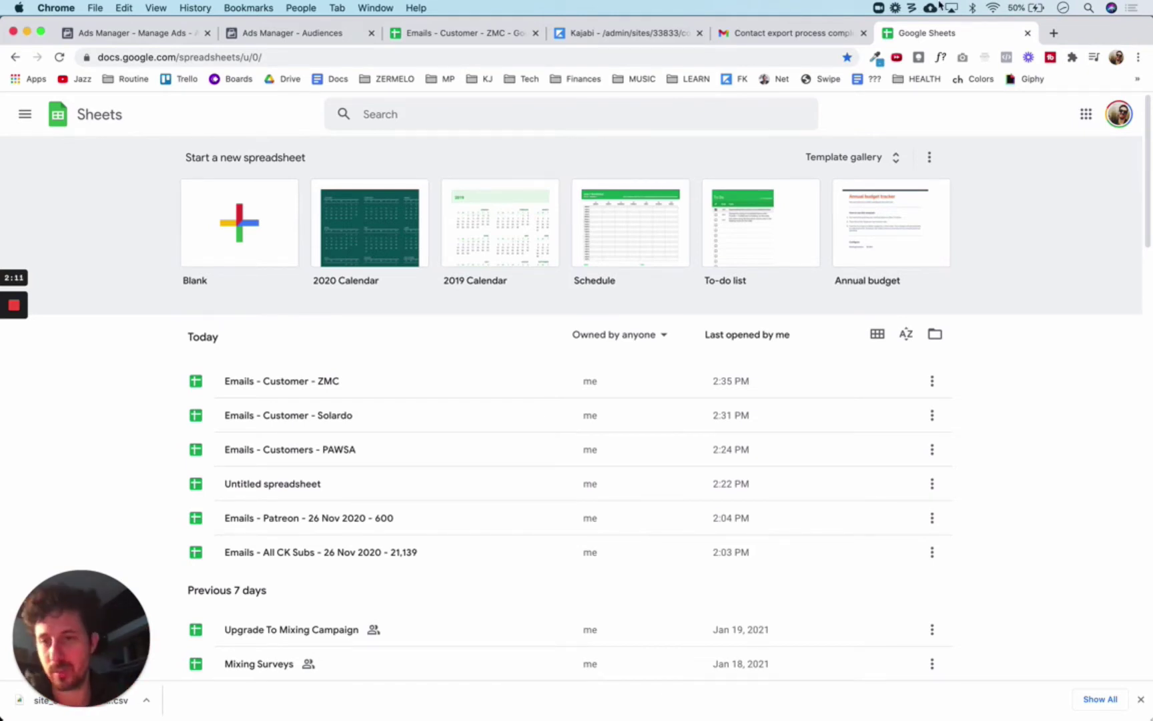
{"action": "left_click", "coordinate": [232, 223]}
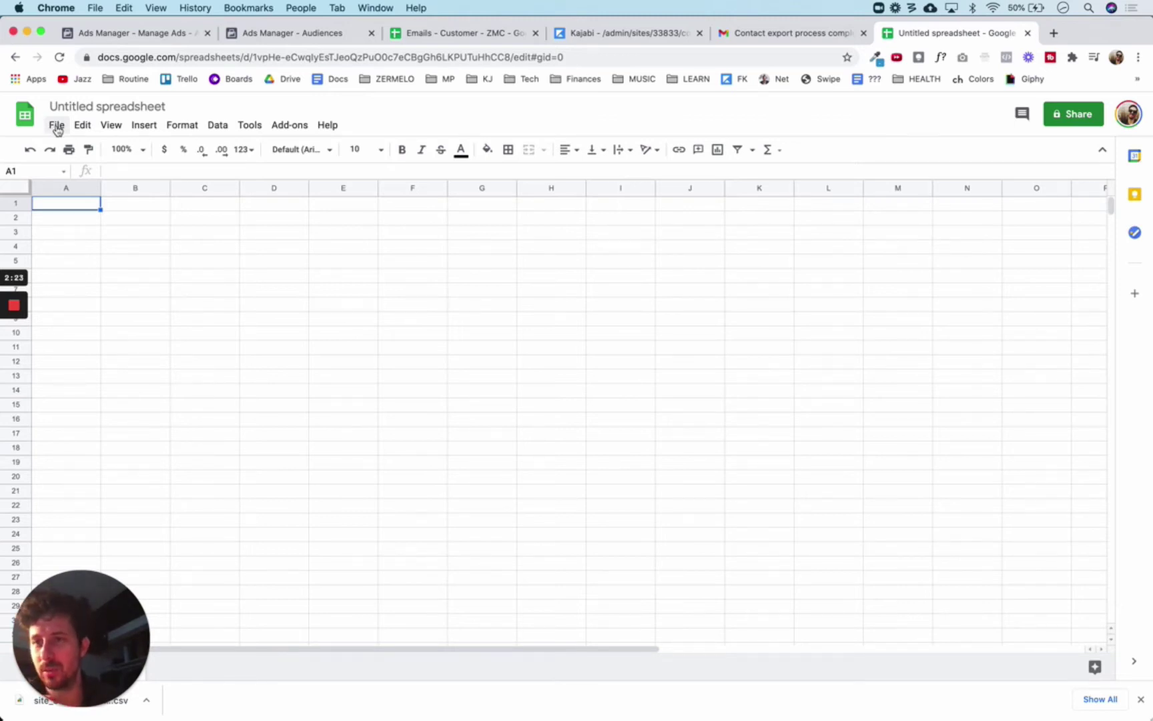
Step: Rename the spreadsheet as "Emails - Customer - Kajabi (All)"
{"action": "left_click", "coordinate": [58, 127]}
{"action": "left_click", "coordinate": [57, 126]}
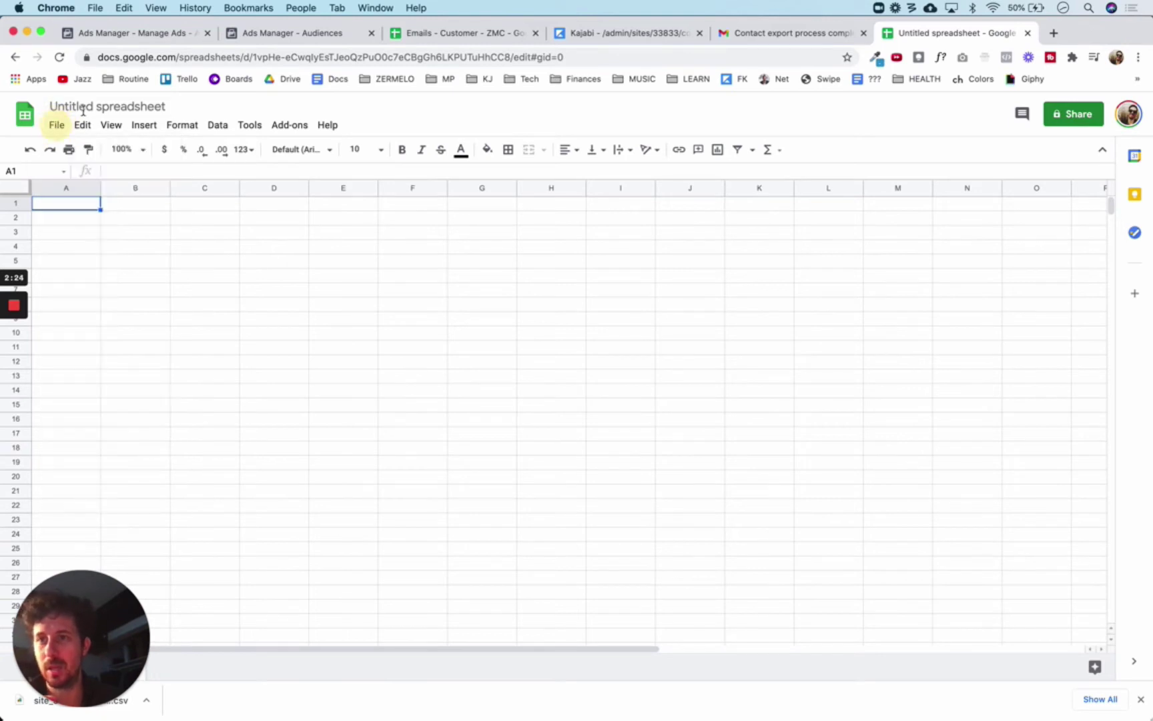
{"action": "left_click", "coordinate": [85, 108]}
{"action": "type", "text": "emails"}
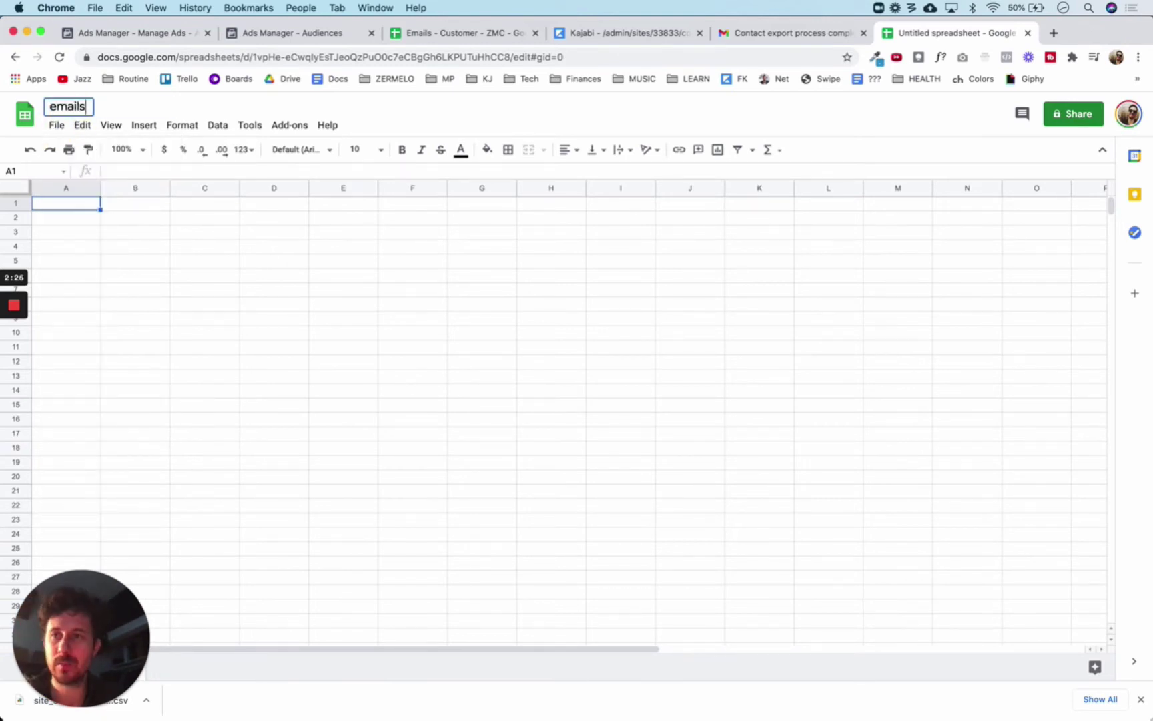
{"action": "key", "text": "alt+BackSpace"}
{"action": "type", "text": "Emails"}
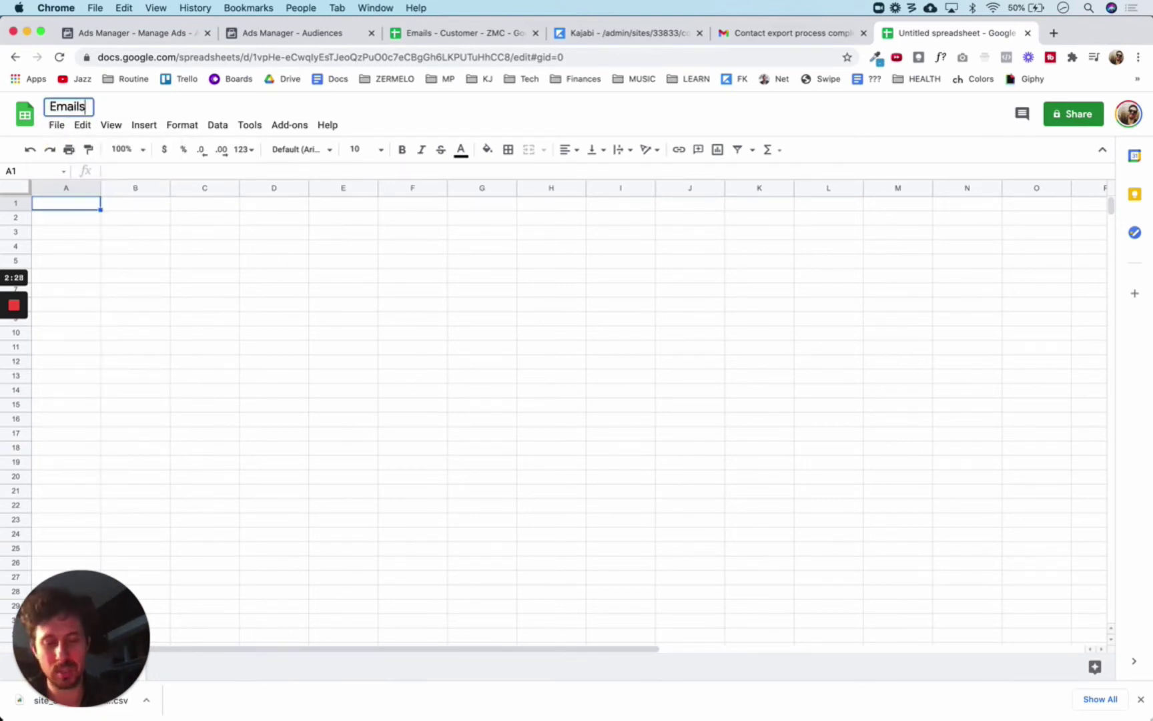
{"action": "type", "text": " - Cust"}
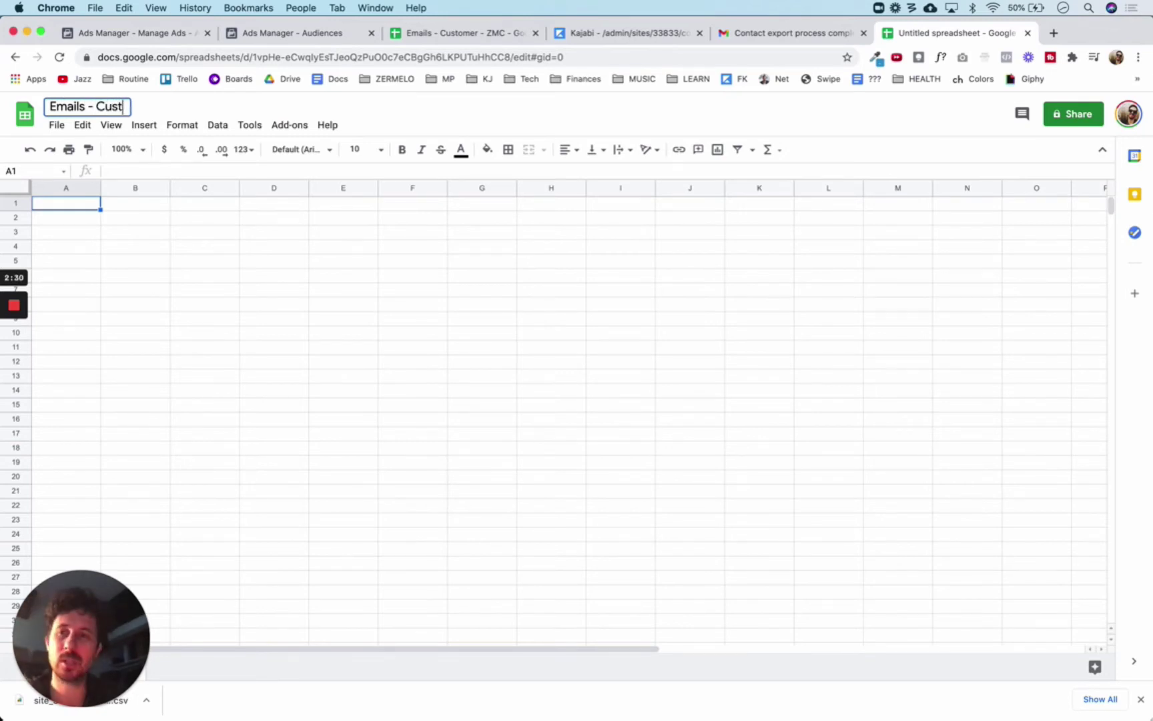
{"action": "type", "text": "omer - "}
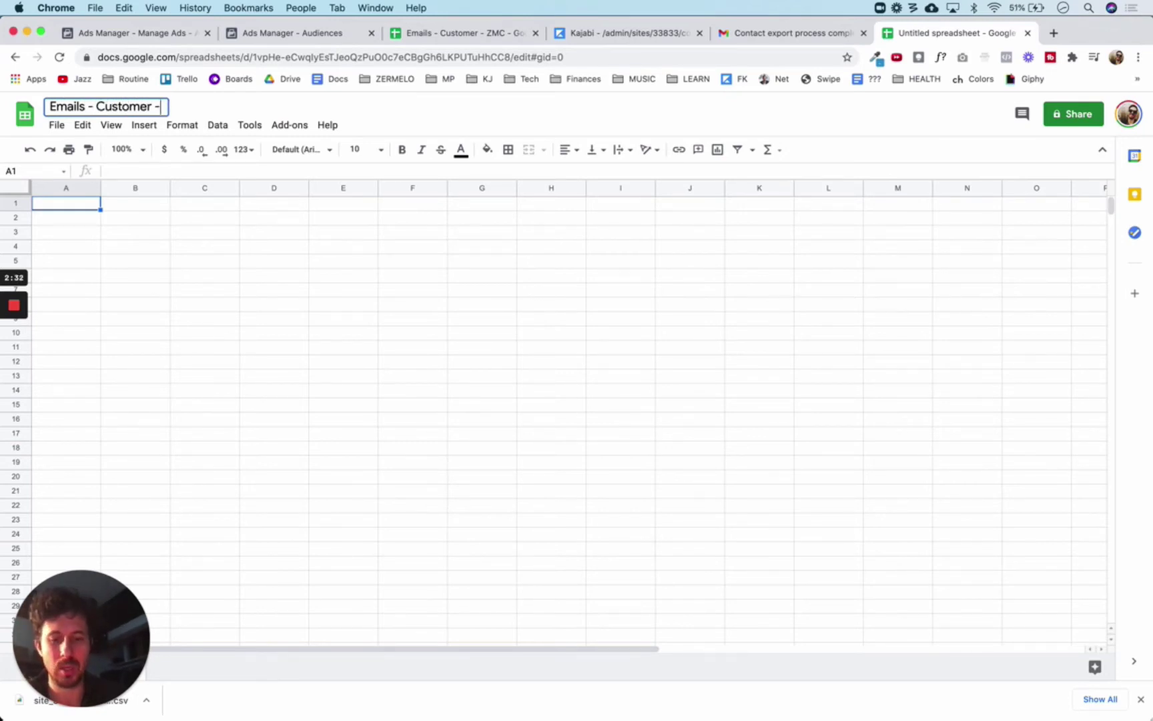
{"action": "type", "text": "Kajabi"}
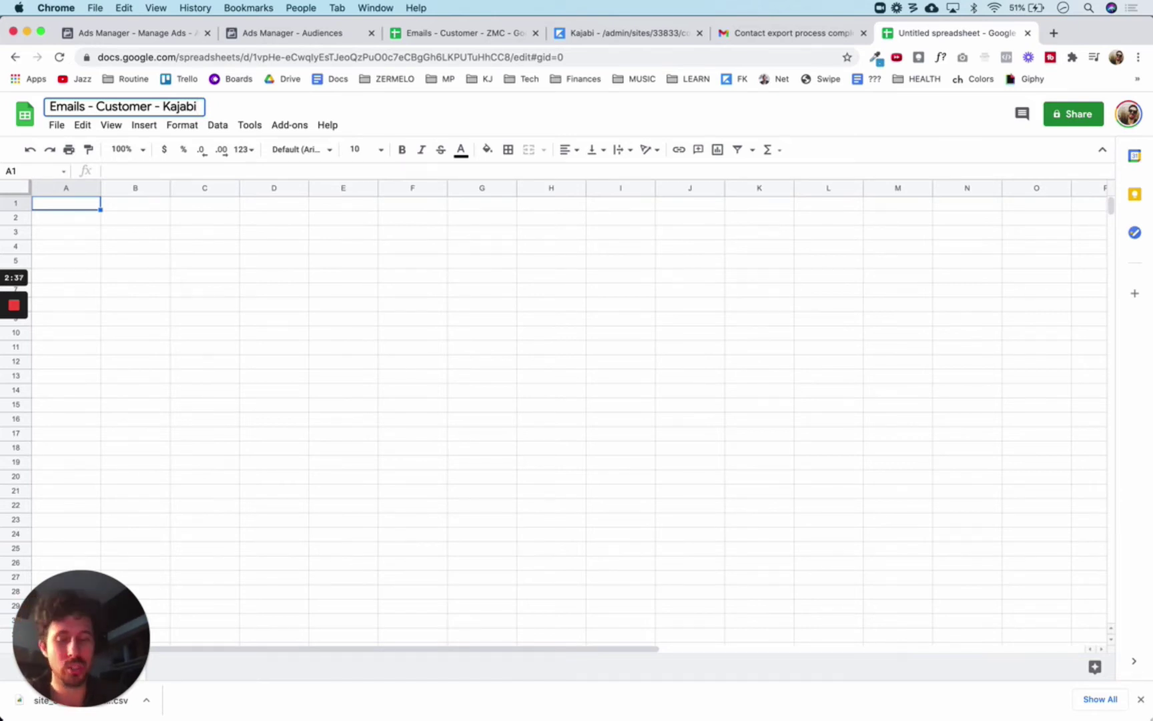
{"action": "type", "text": " (All)"}
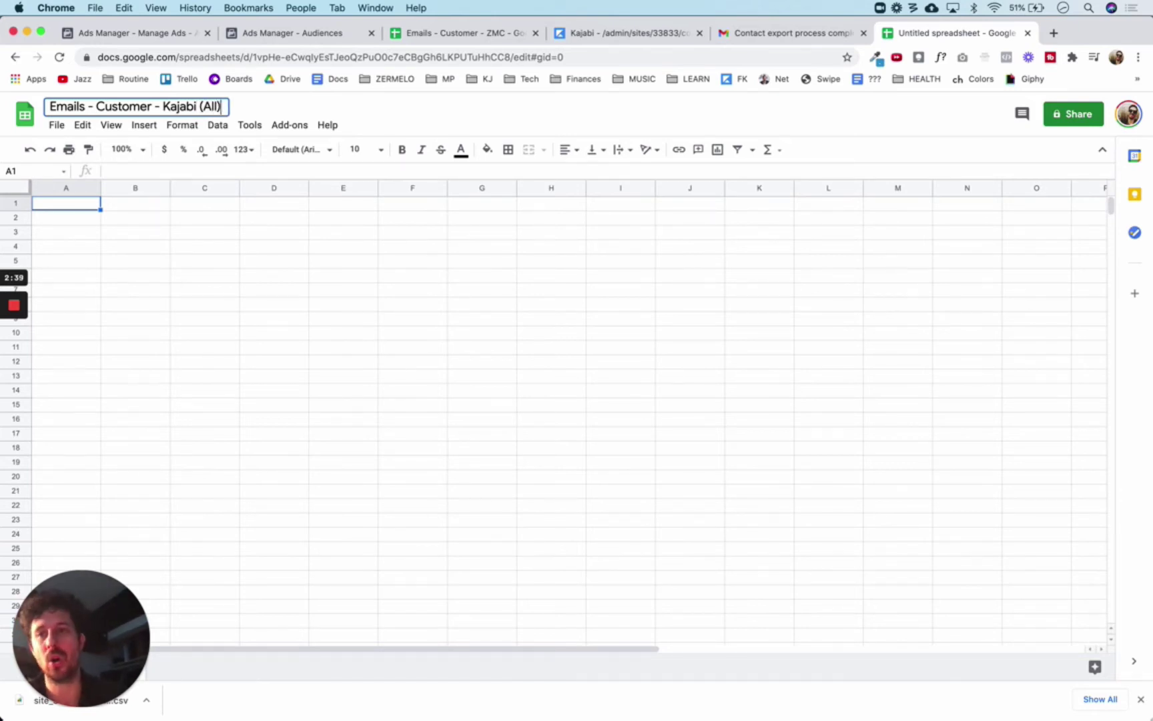
{"action": "key", "text": "Return"}
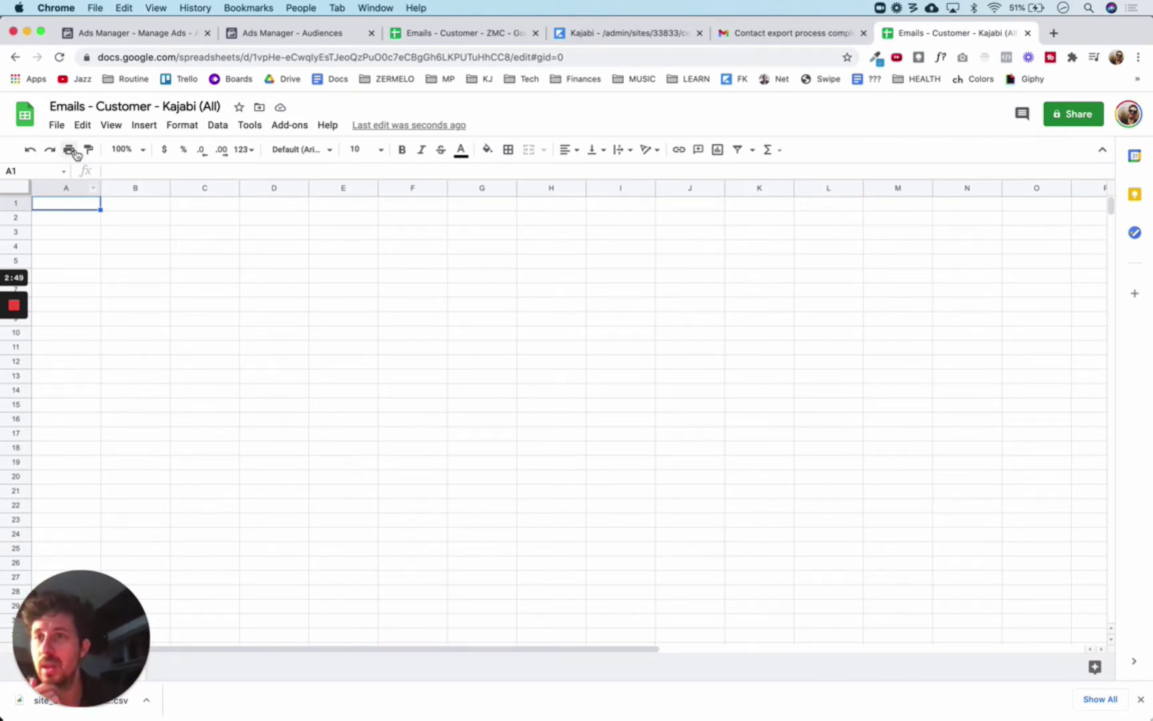
Step: Import the newest site_33833_contacts CSV from Downloads, using the Replace spreadsheet option and automatic separator detection
{"action": "left_click", "coordinate": [57, 125]}
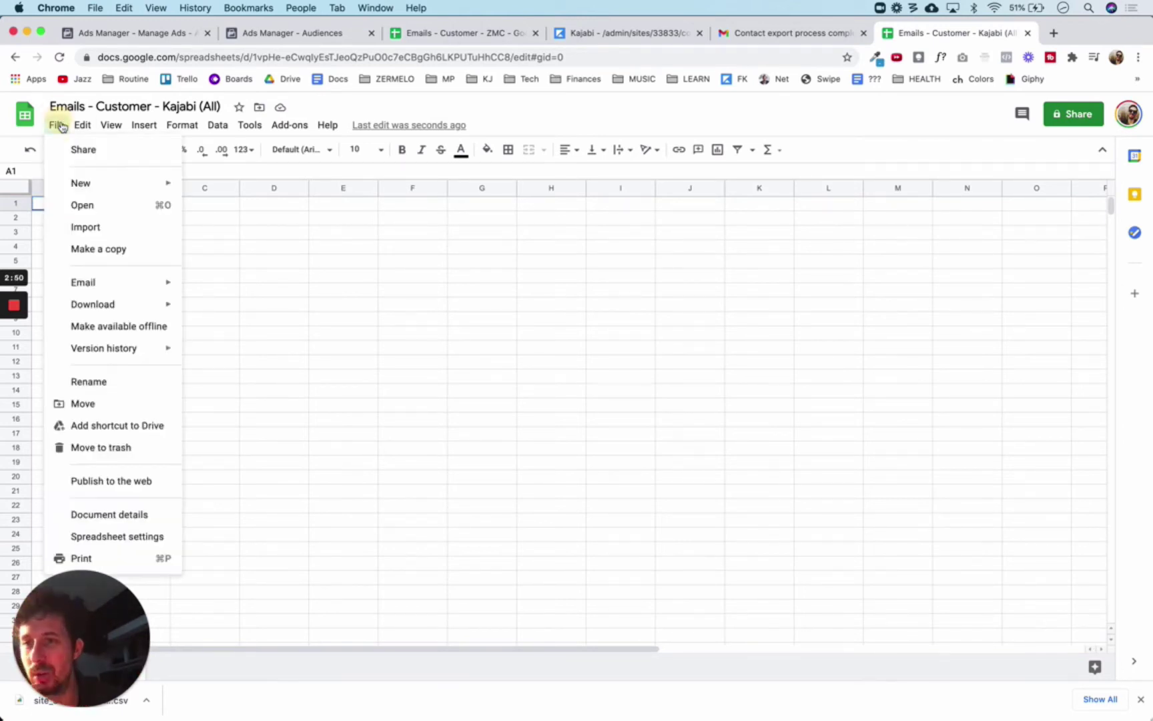
{"action": "left_click", "coordinate": [87, 227]}
{"action": "left_click", "coordinate": [470, 225]}
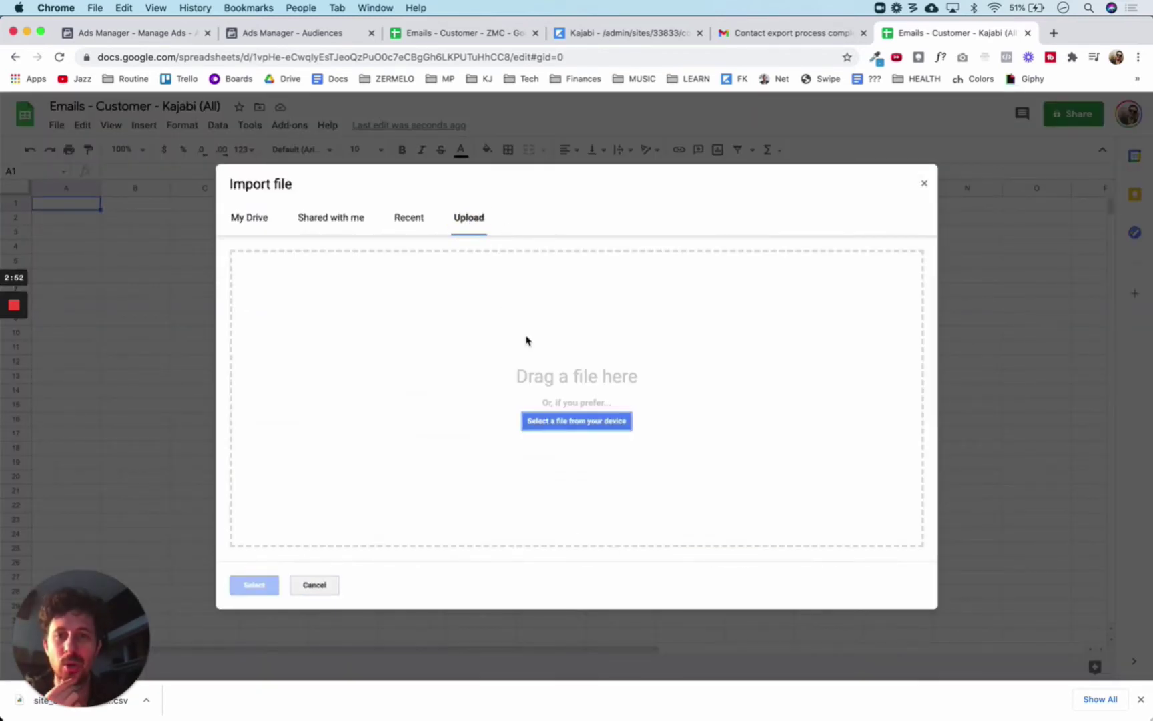
{"action": "left_click", "coordinate": [574, 420]}
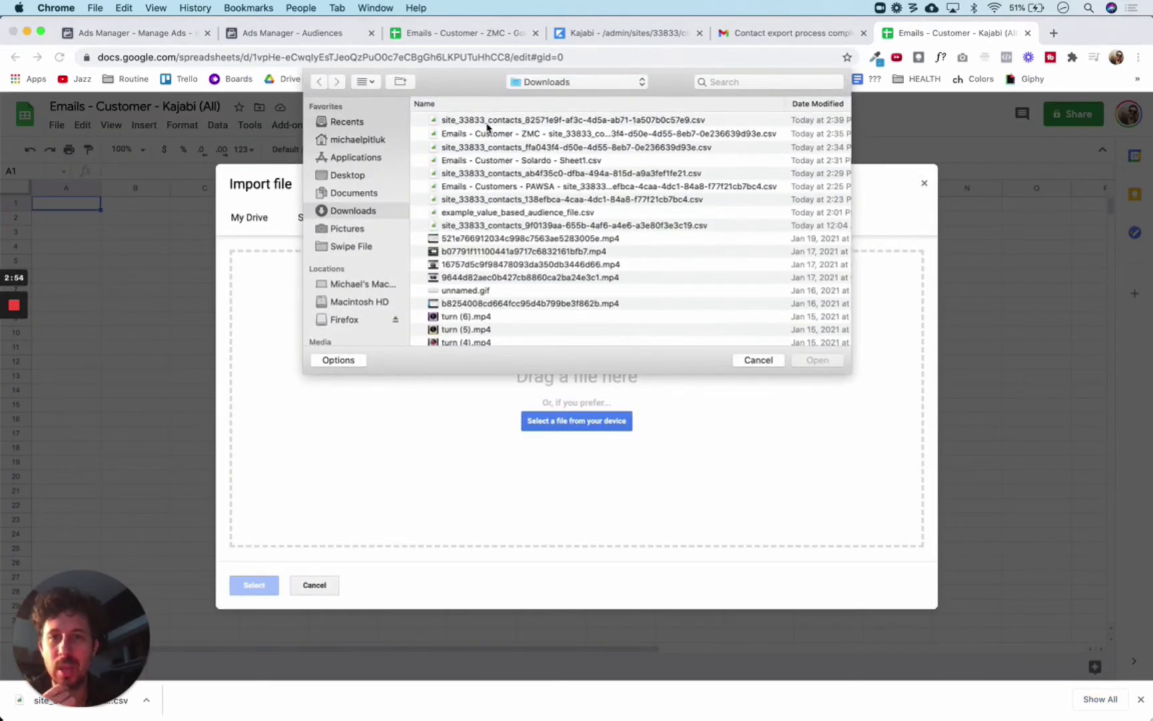
{"action": "left_click", "coordinate": [487, 121]}
{"action": "left_click", "coordinate": [818, 360]}
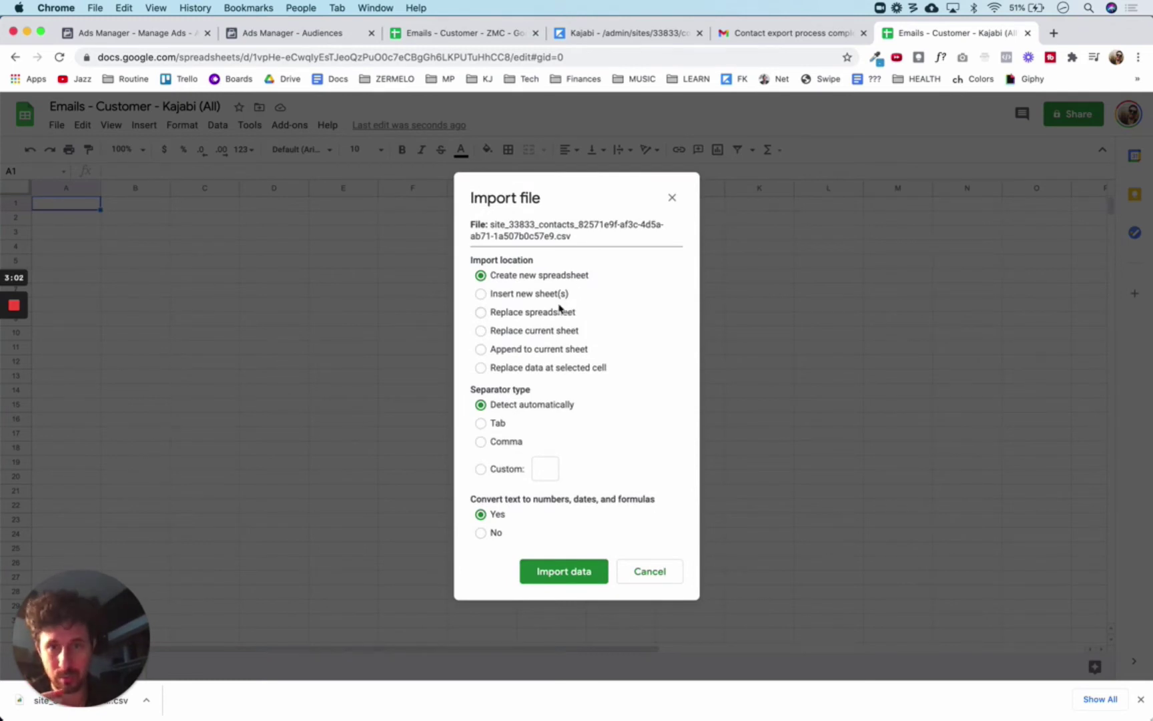
{"action": "left_click", "coordinate": [528, 313]}
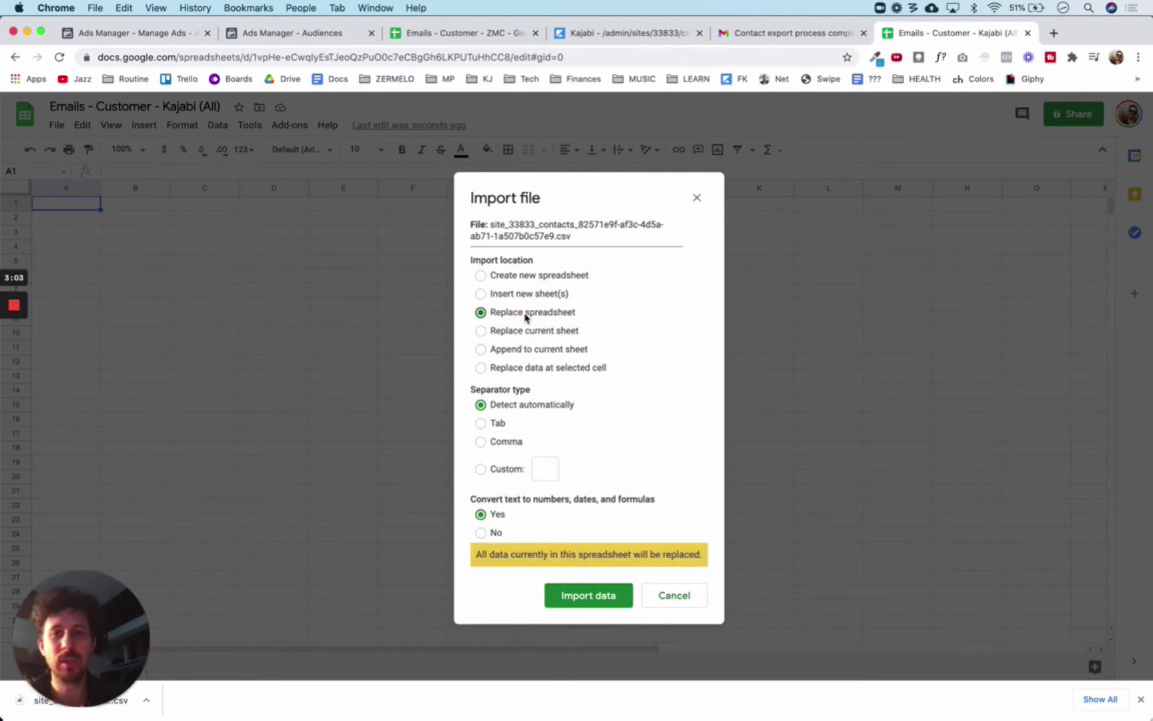
{"action": "left_click", "coordinate": [588, 596]}
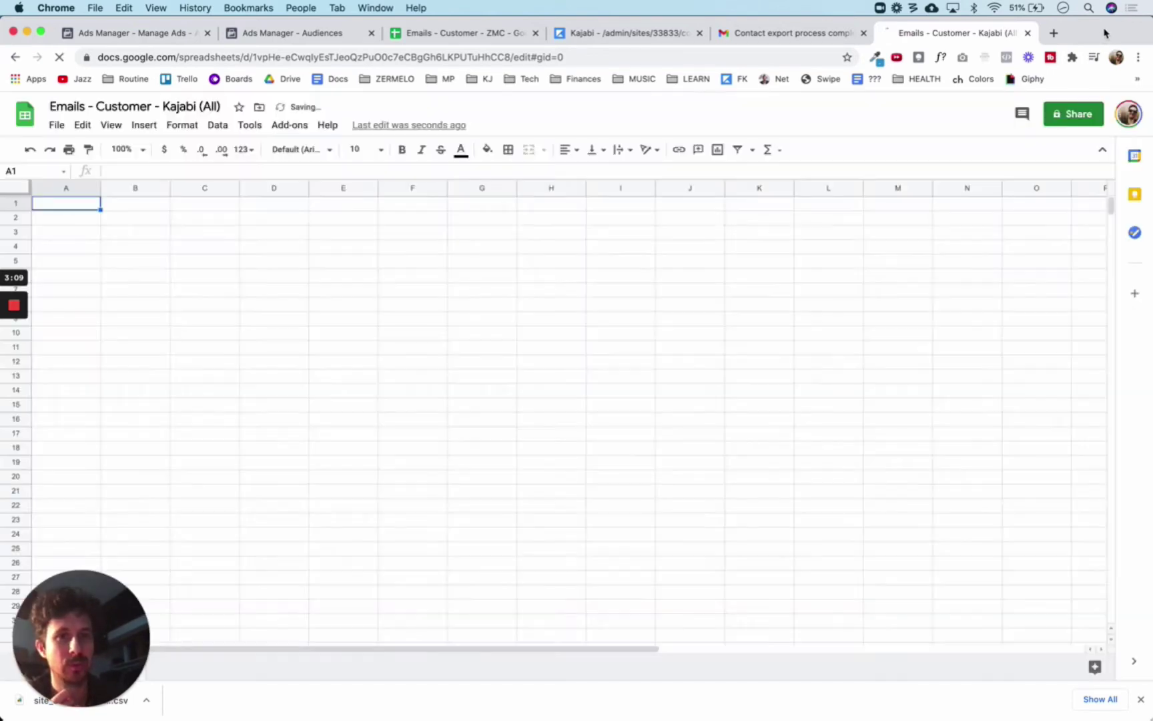
Step: Move the browser window down so that only the spreadsheet's header row shows and the contact data is hidden
{"action": "left_click_drag", "start_coordinate": [1104, 34], "coordinate": [1114, 545]}
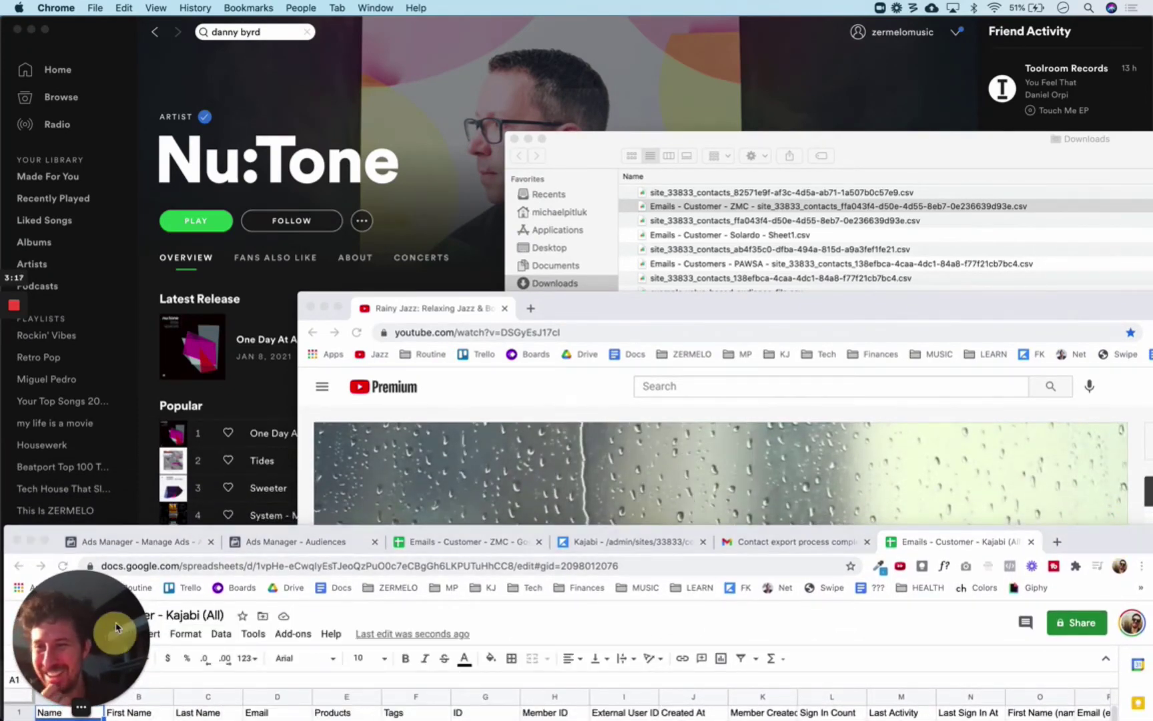
{"action": "left_click_drag", "start_coordinate": [116, 630], "coordinate": [180, 128]}
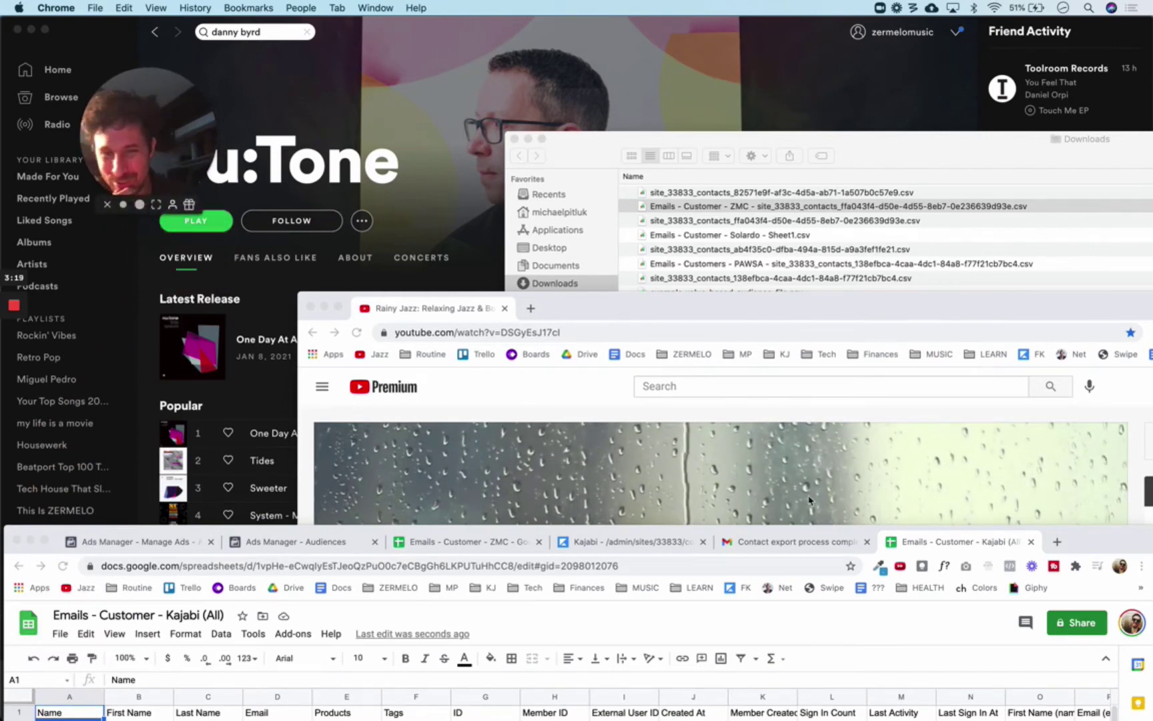
{"action": "left_click_drag", "start_coordinate": [1076, 534], "coordinate": [1090, 536]}
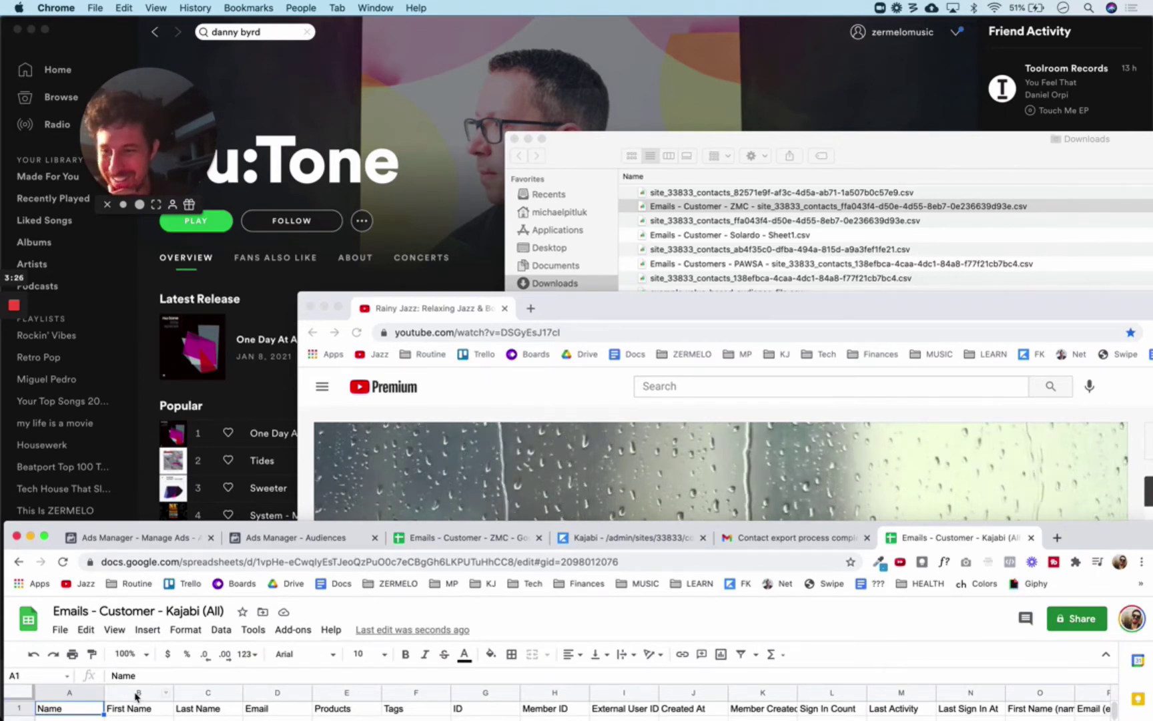
Step: Narrow the Email column to hide the addresses and delete the Name, First Name and Last Name columns (A–C)
{"action": "left_click", "coordinate": [275, 692]}
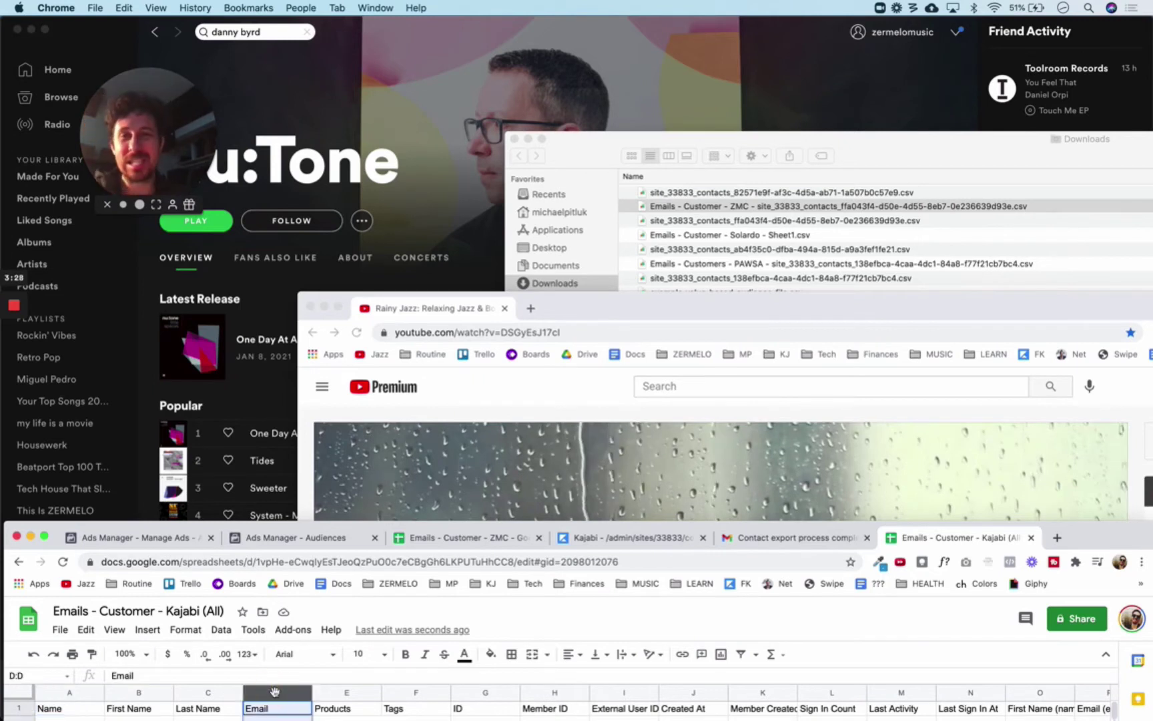
{"action": "left_click", "coordinate": [208, 692]}
{"action": "left_click", "coordinate": [67, 690], "text": "shift"}
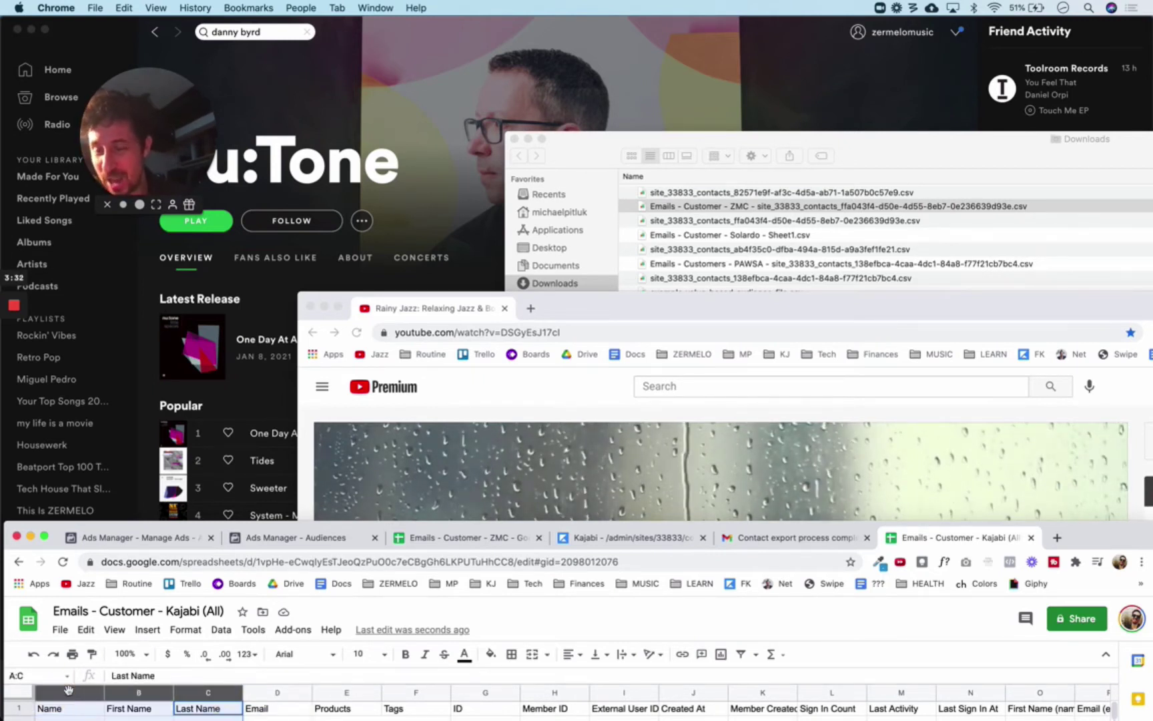
{"action": "right_click", "coordinate": [68, 691]}
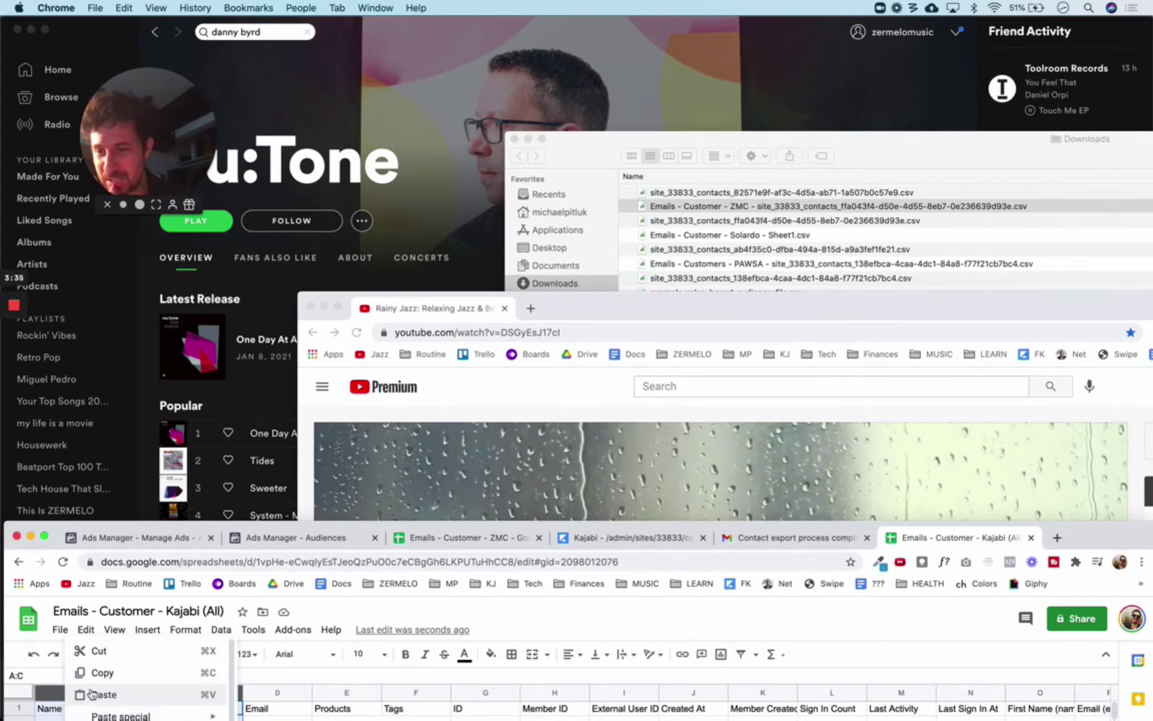
{"action": "scroll", "coordinate": [84, 696], "scroll_direction": "down", "scroll_amount": 2}
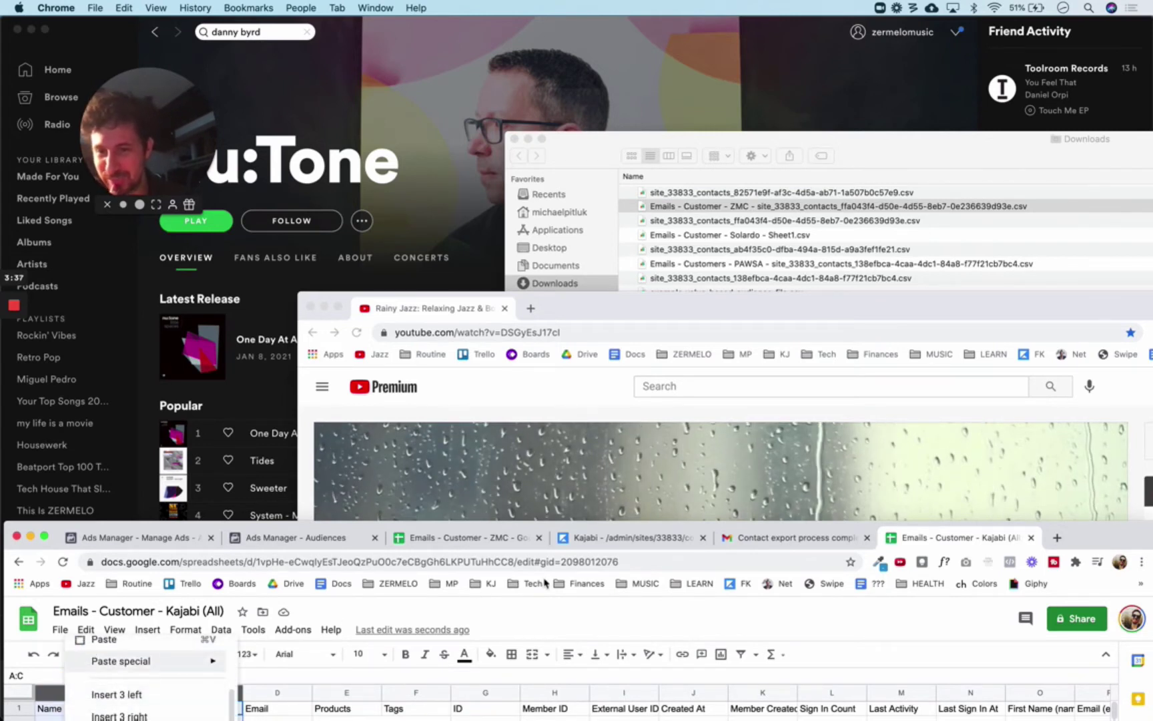
{"action": "left_click_drag", "start_coordinate": [1121, 538], "coordinate": [1123, 443]}
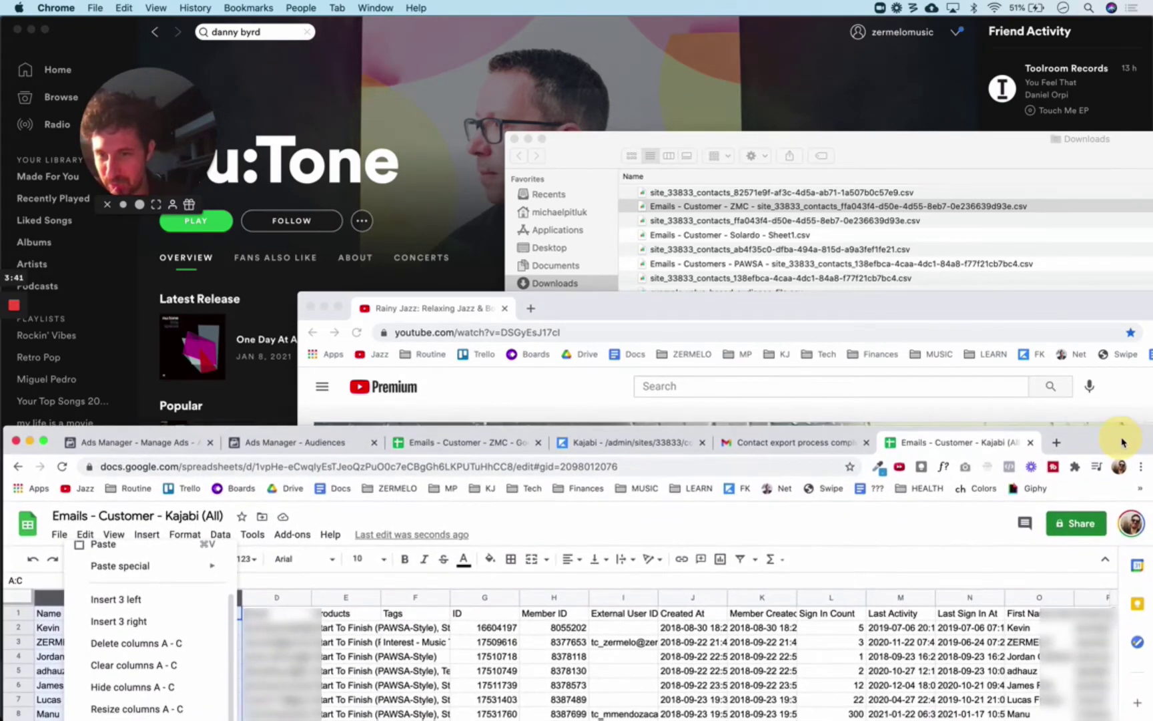
{"action": "left_click", "coordinate": [307, 596]}
{"action": "left_click_drag", "start_coordinate": [262, 596], "coordinate": [262, 596]}
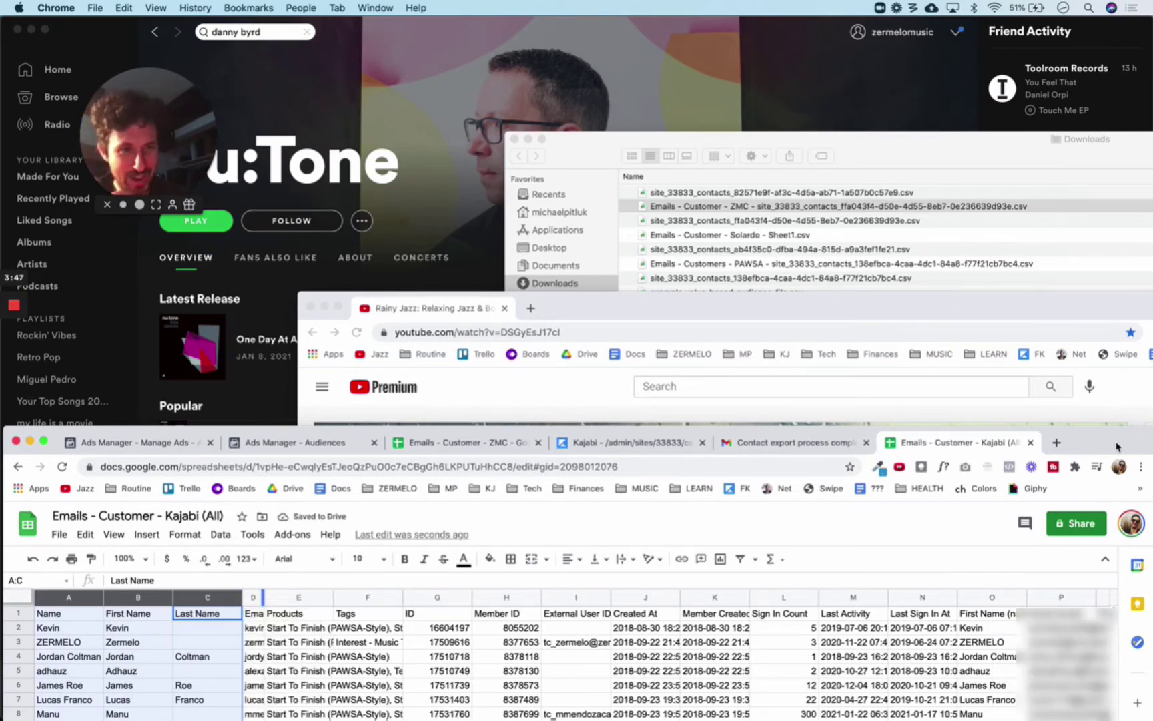
{"action": "right_click", "coordinate": [208, 600]}
{"action": "scroll", "coordinate": [264, 645], "scroll_direction": "down", "scroll_amount": 2}
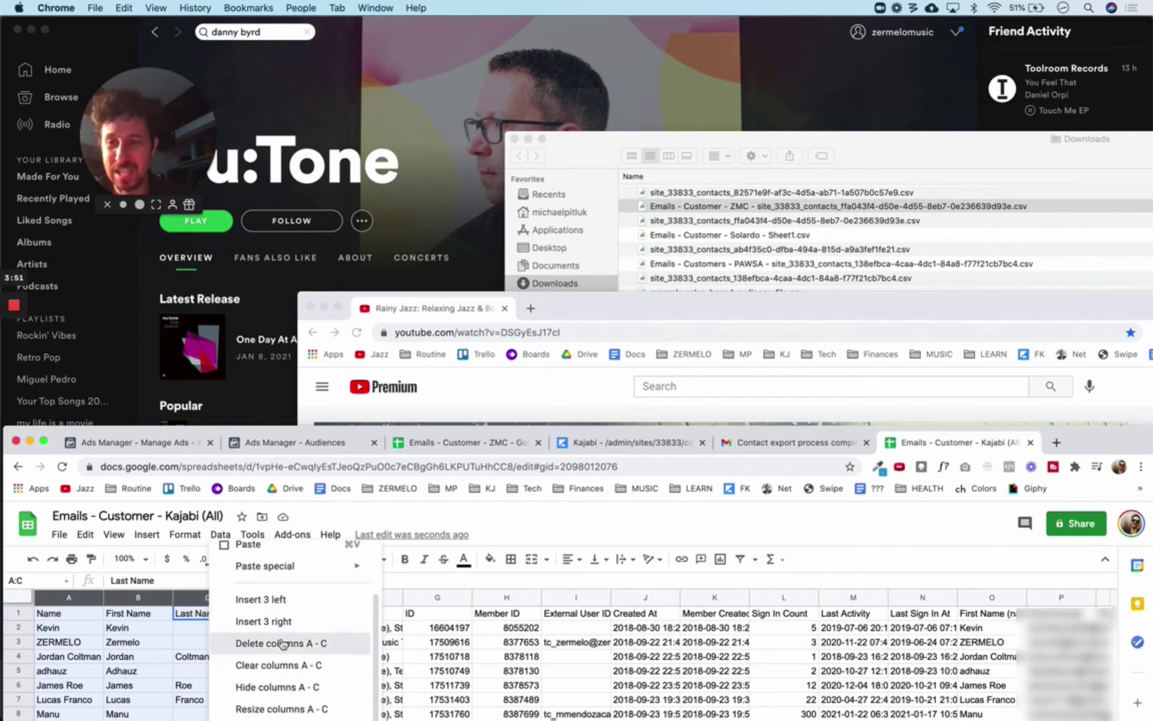
{"action": "left_click", "coordinate": [270, 653]}
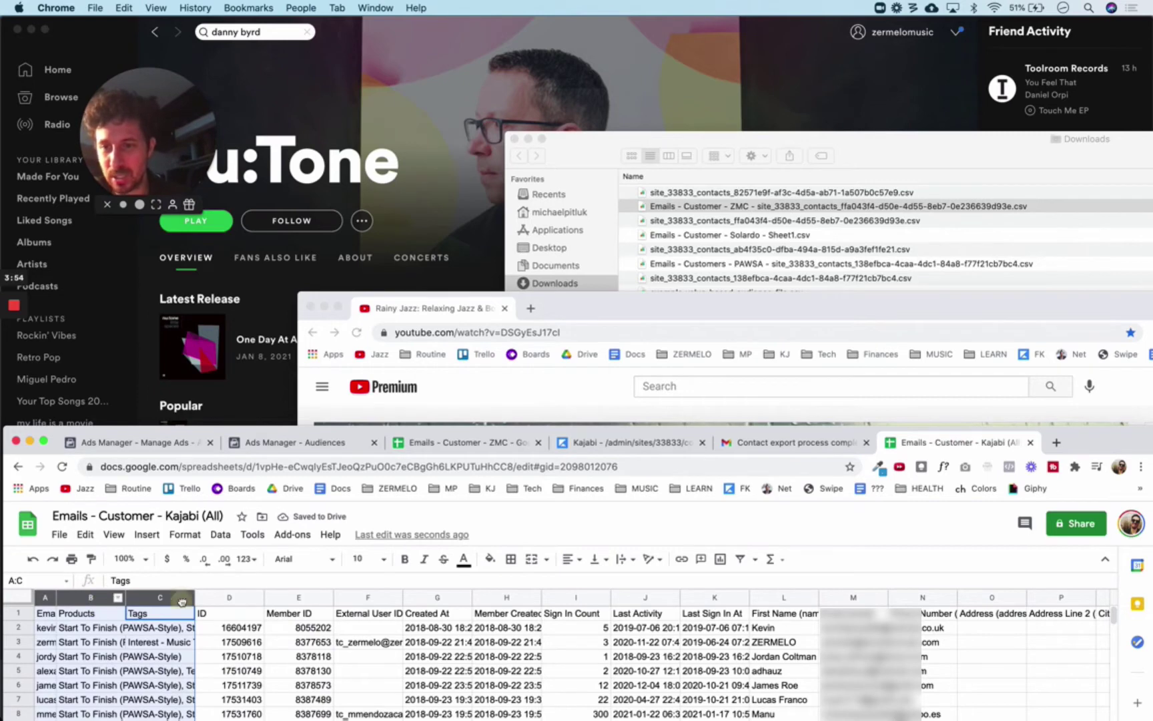
Step: Delete columns B through W, from Products to the last column, keeping only the Email column
{"action": "left_click", "coordinate": [300, 597]}
{"action": "left_click", "coordinate": [100, 598]}
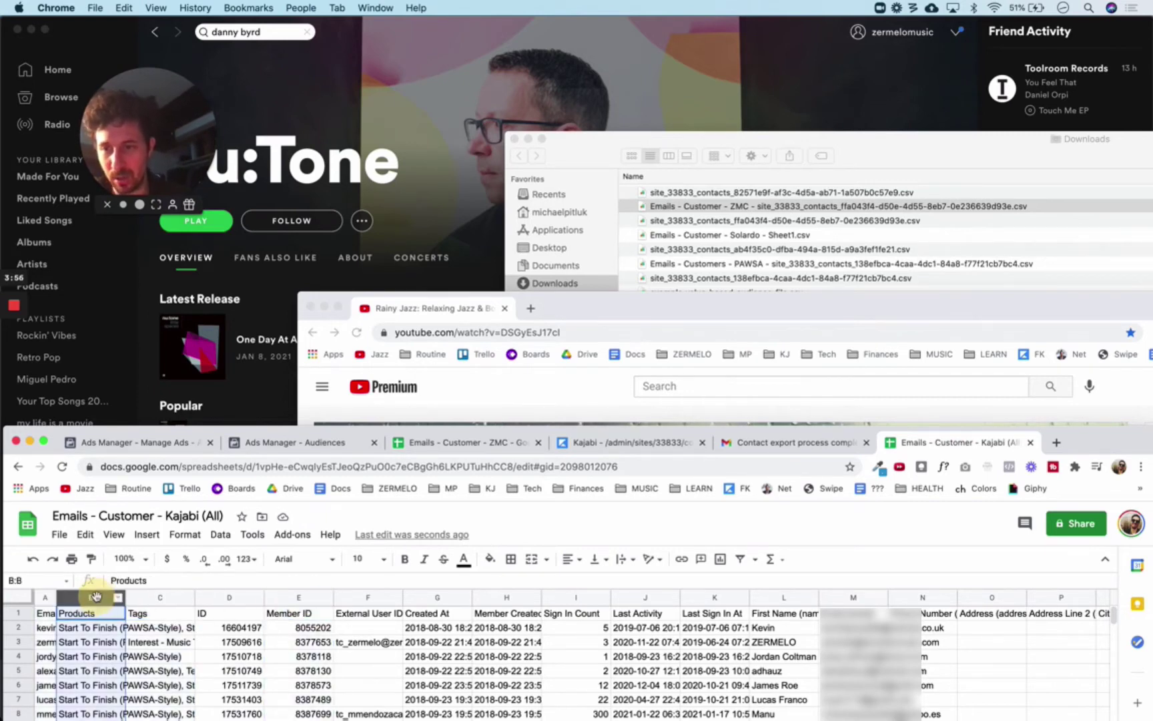
{"action": "scroll", "coordinate": [1043, 624], "scroll_direction": "right", "scroll_amount": 10}
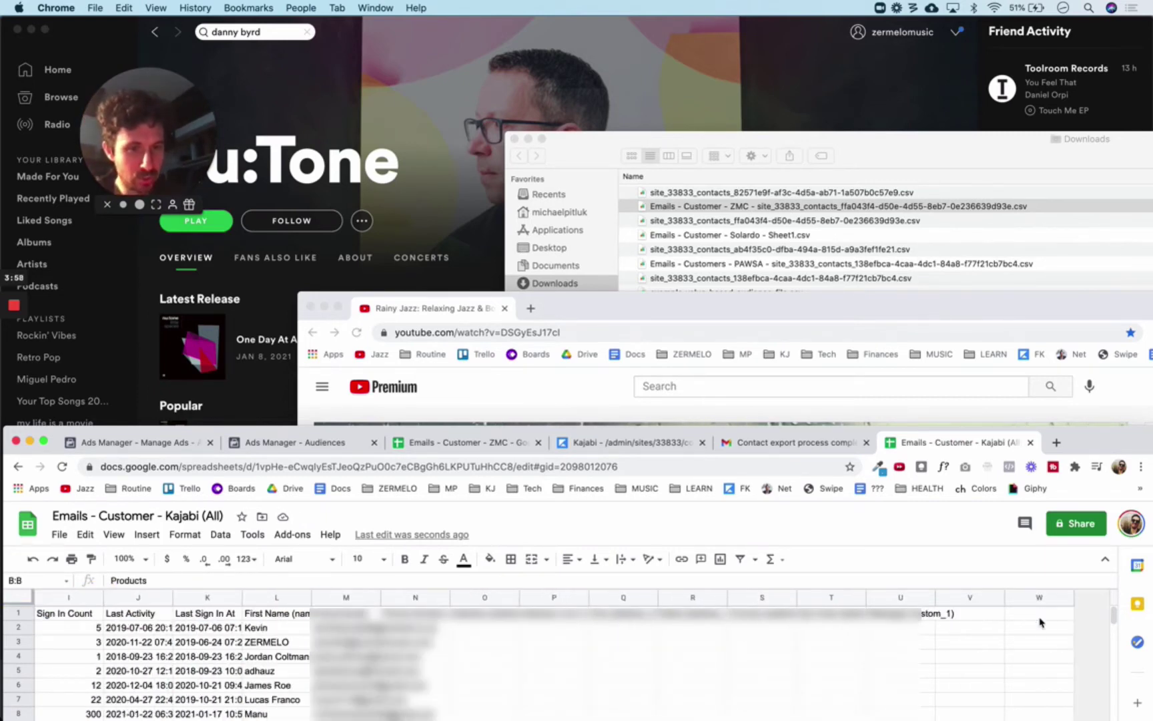
{"action": "left_click", "coordinate": [1040, 598], "text": "shift"}
{"action": "right_click", "coordinate": [1041, 601]}
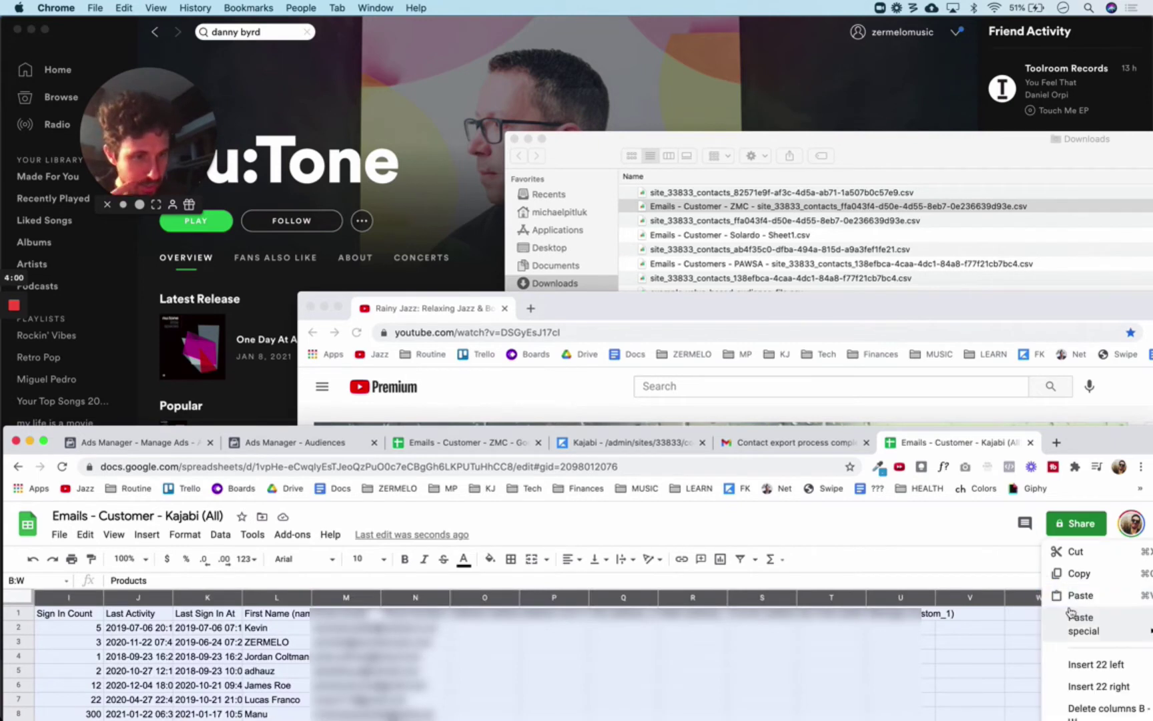
{"action": "scroll", "coordinate": [1098, 628], "scroll_direction": "down", "scroll_amount": 2}
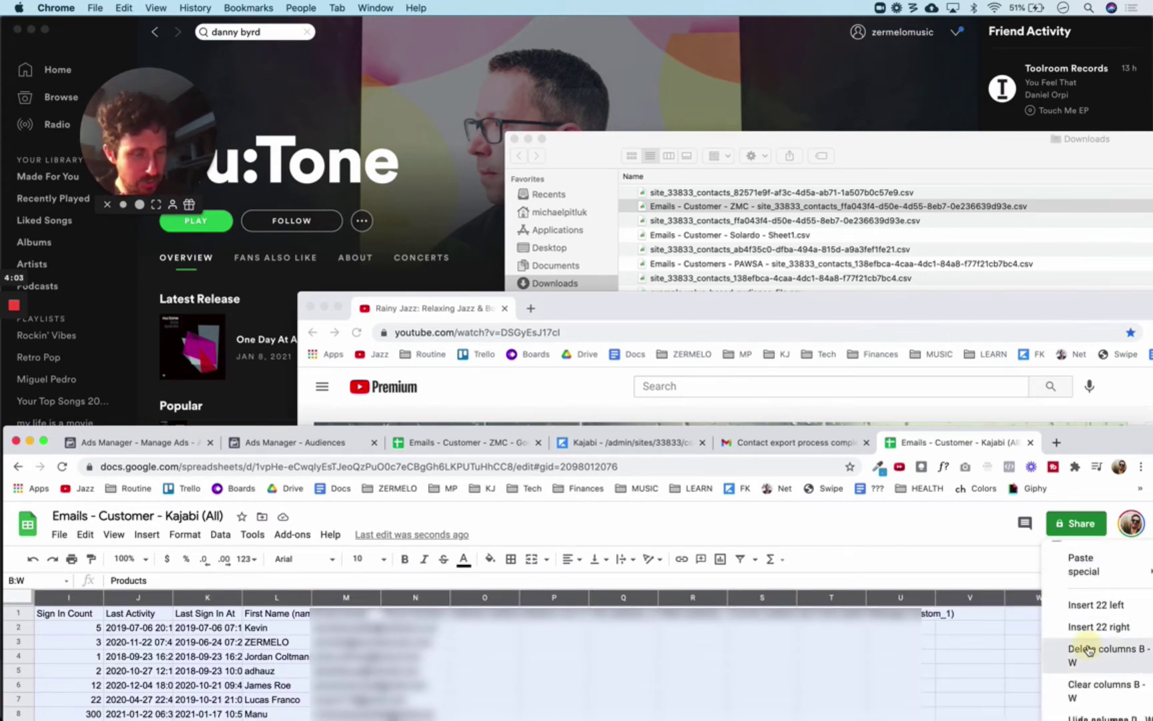
{"action": "left_click", "coordinate": [1083, 647]}
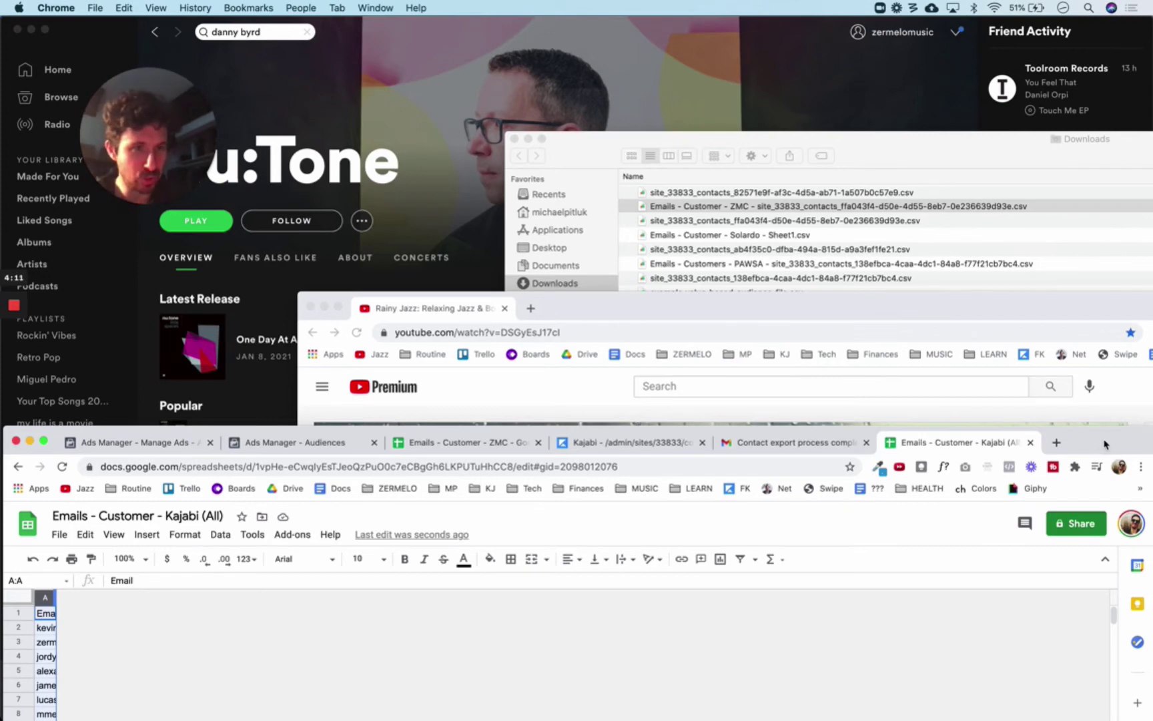
Step: Move the browser window back up into full view and download the current sheet as comma-separated values (.csv)
{"action": "left_click_drag", "start_coordinate": [1074, 442], "coordinate": [1102, 31]}
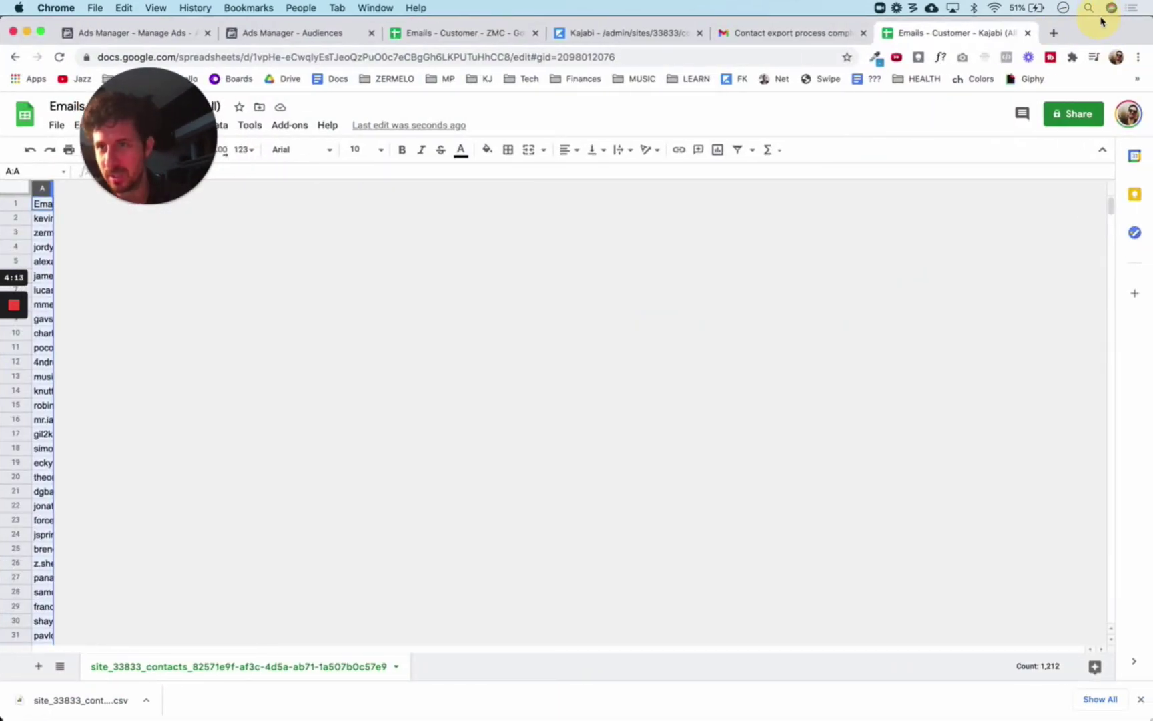
{"action": "left_click_drag", "start_coordinate": [148, 137], "coordinate": [1084, 494]}
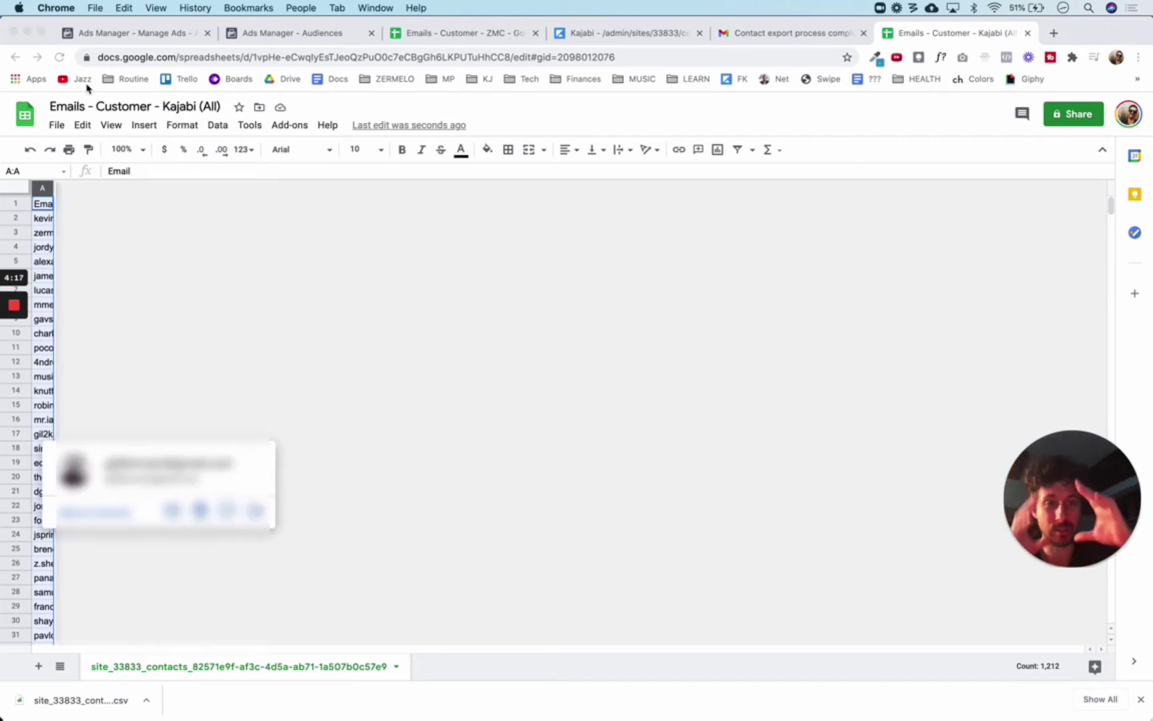
{"action": "left_click", "coordinate": [378, 386]}
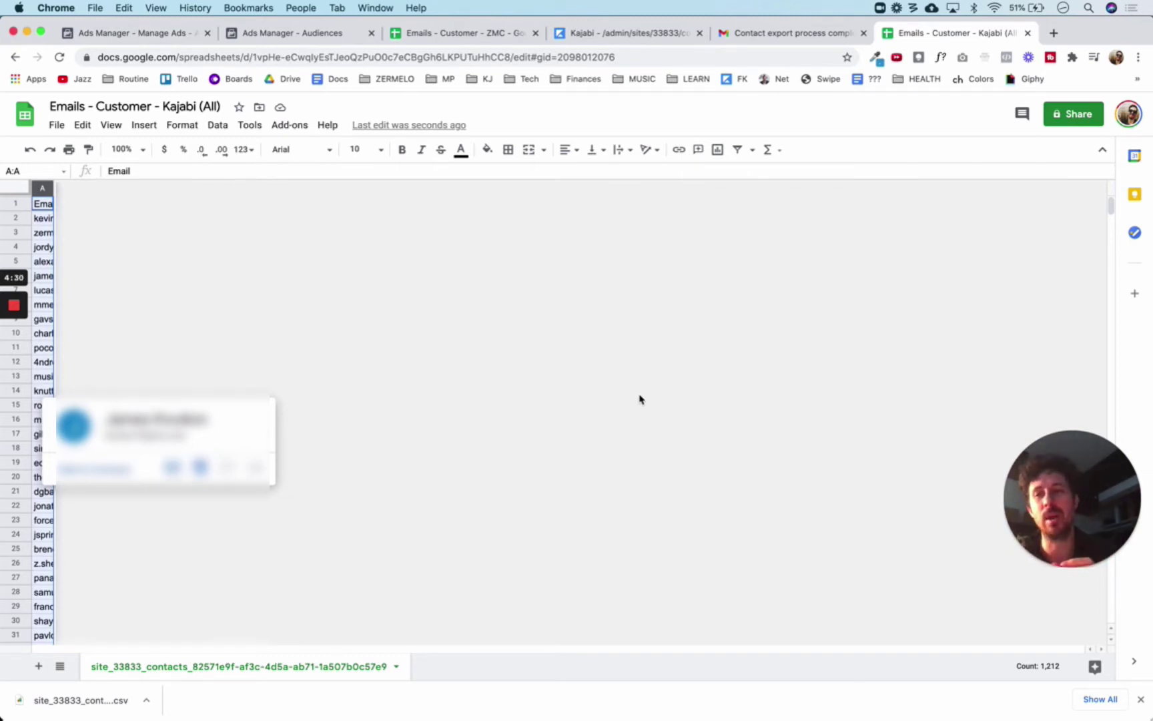
{"action": "left_click", "coordinate": [583, 346]}
{"action": "left_click", "coordinate": [61, 125]}
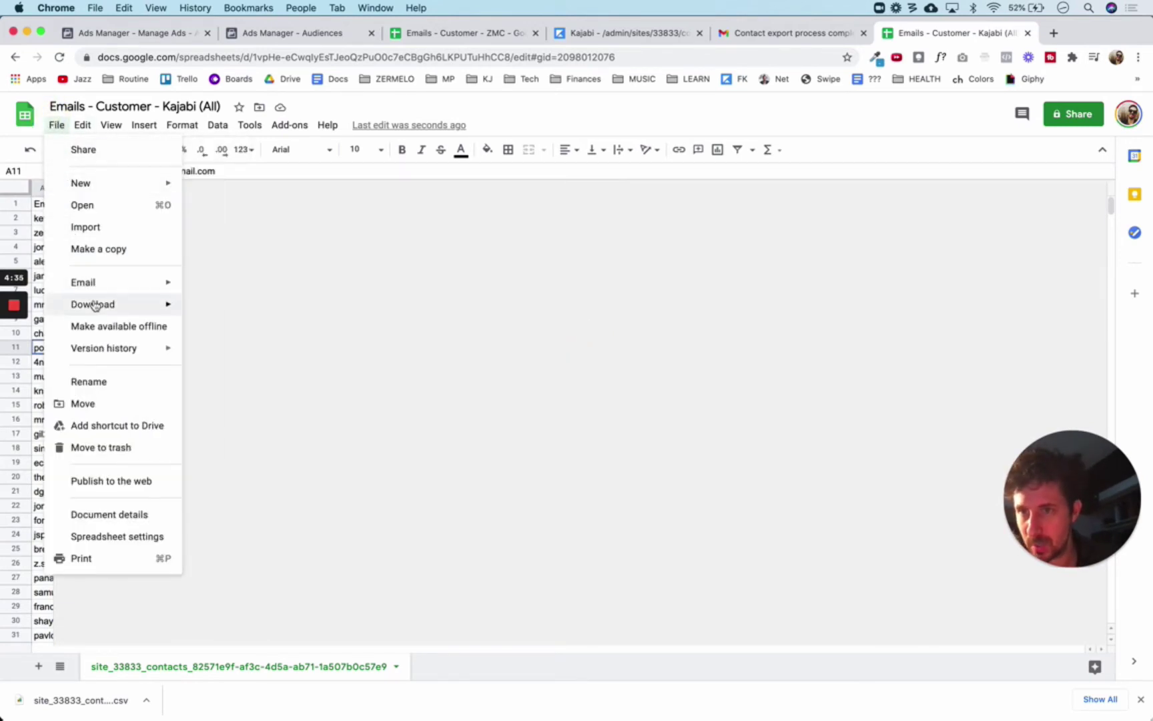
{"action": "mouse_move", "coordinate": [94, 305]}
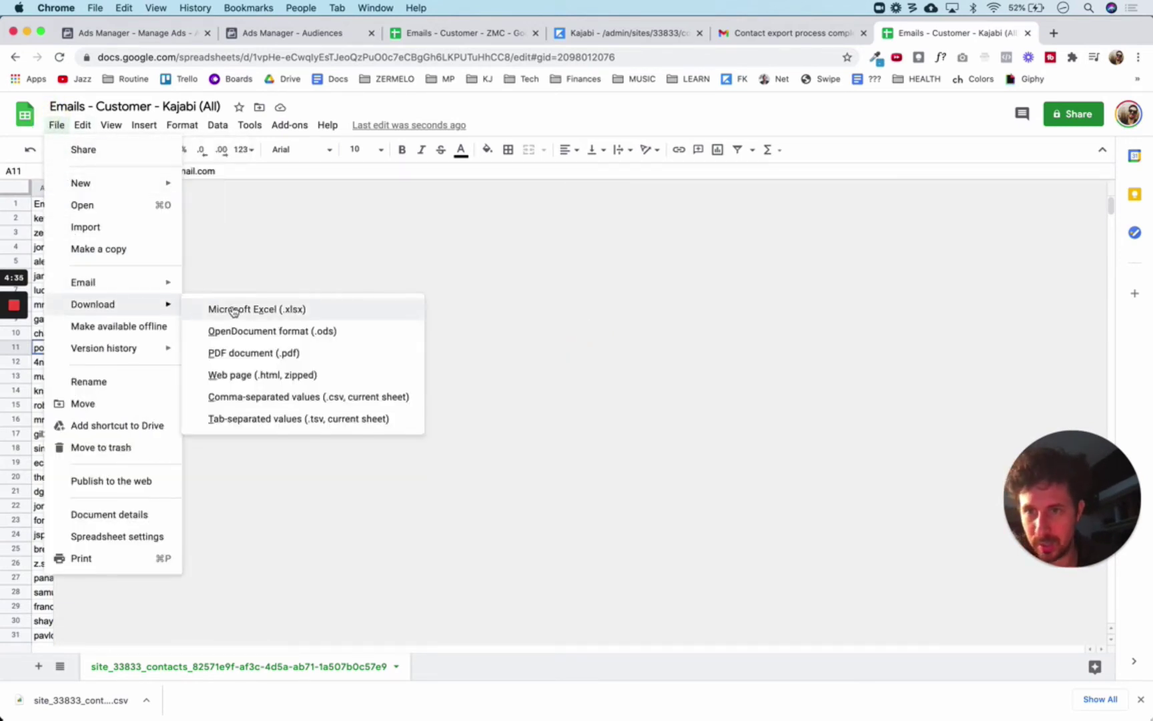
{"action": "left_click", "coordinate": [256, 399]}
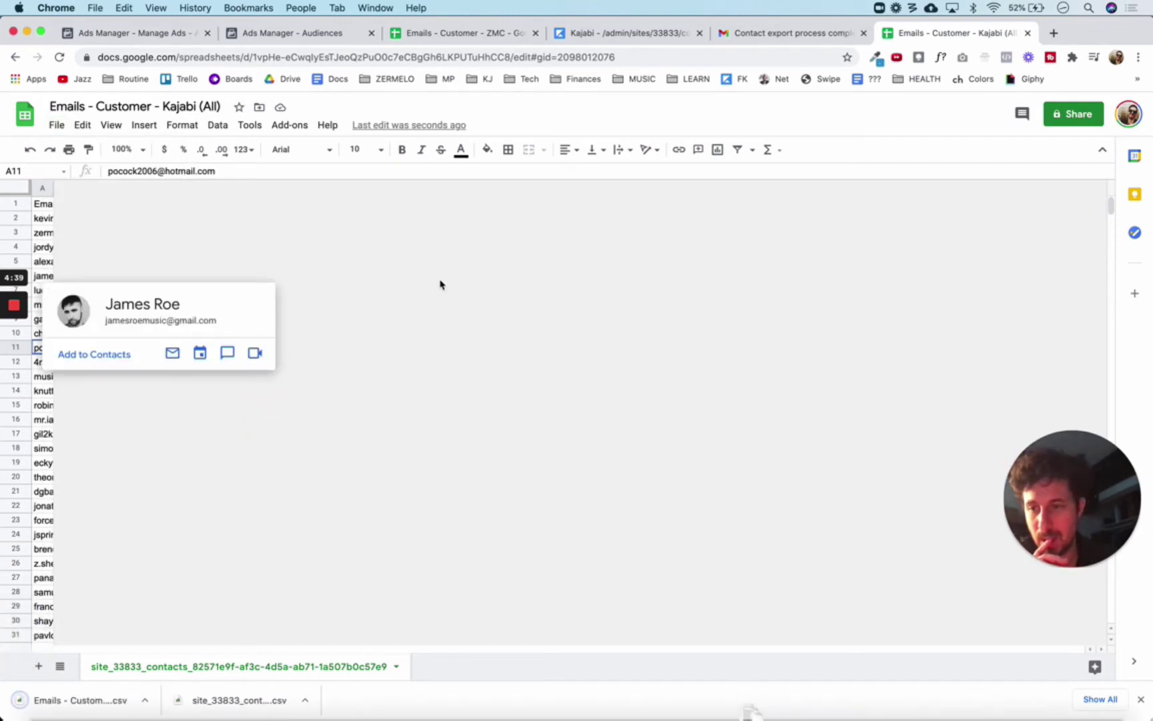
{"action": "left_click", "coordinate": [592, 305]}
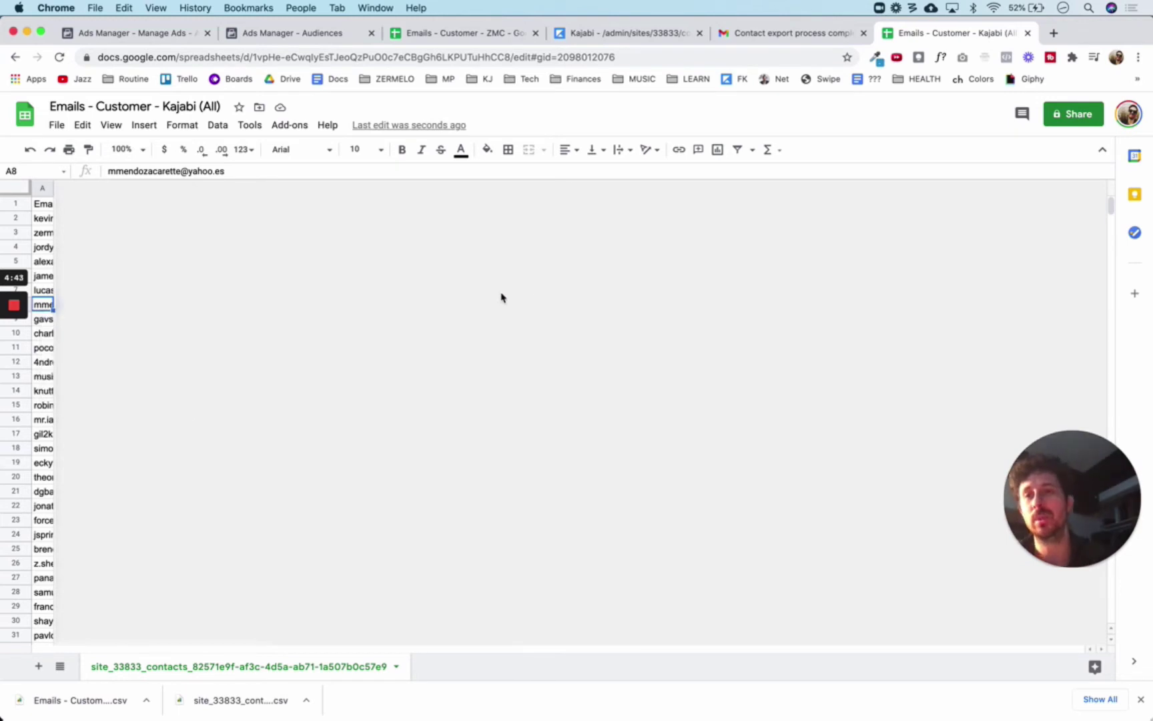
{"action": "left_click", "coordinate": [477, 308]}
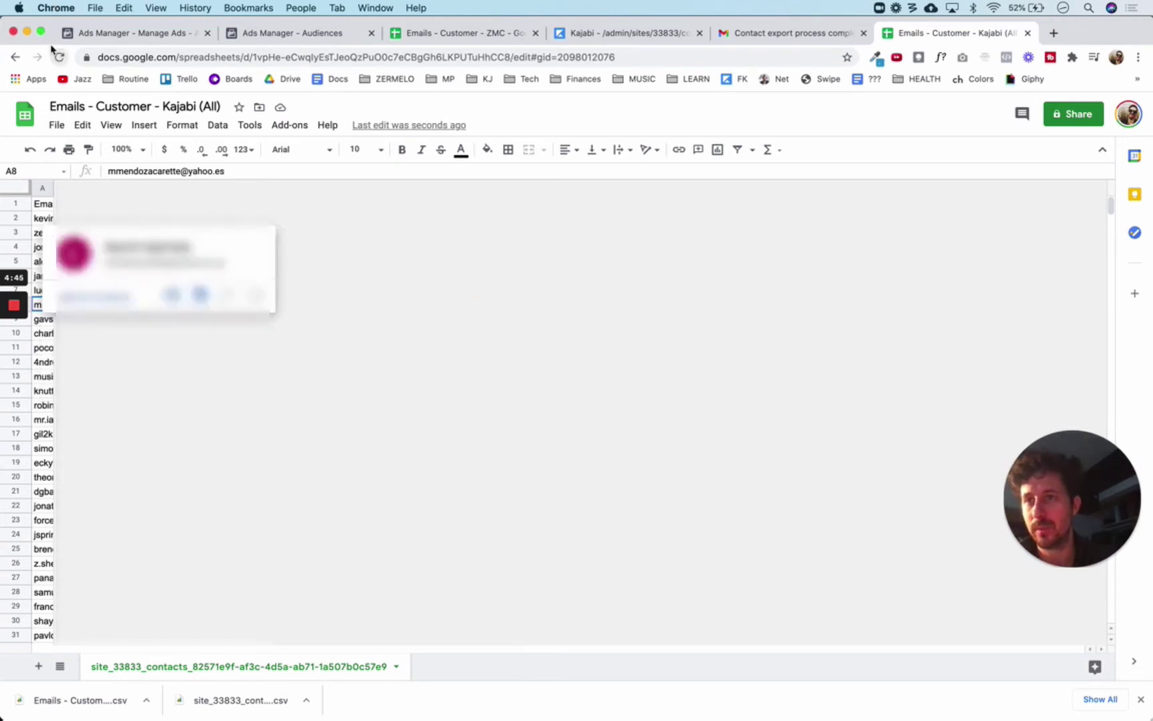
{"action": "left_click", "coordinate": [540, 346]}
Step: Switch to Facebook Ads Manager and open the Audiences page from the business tools on the Business Manager home
{"action": "left_click", "coordinate": [293, 37]}
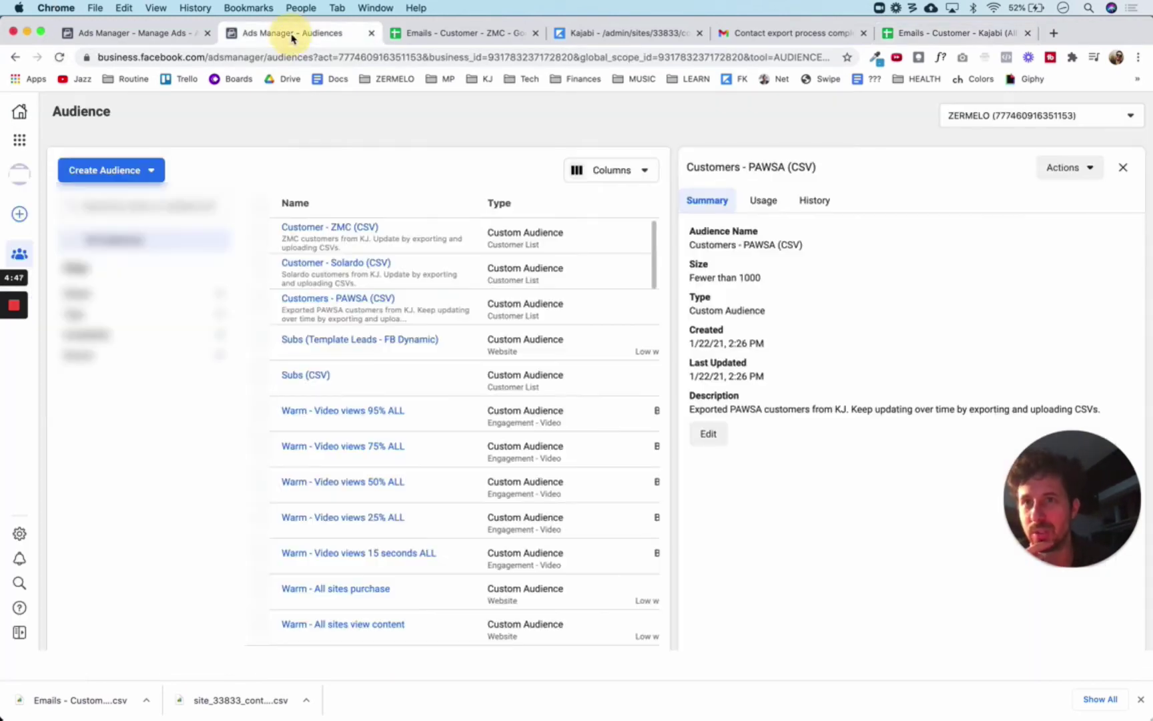
{"action": "left_click", "coordinate": [153, 172]}
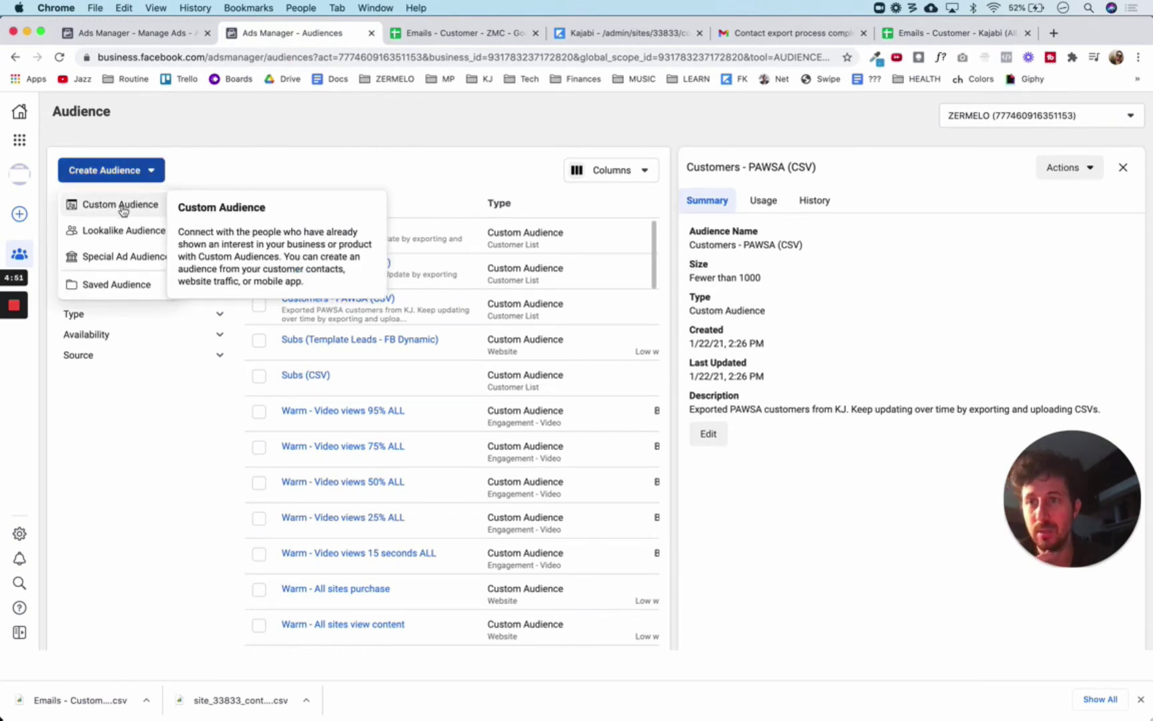
{"action": "left_click", "coordinate": [243, 135]}
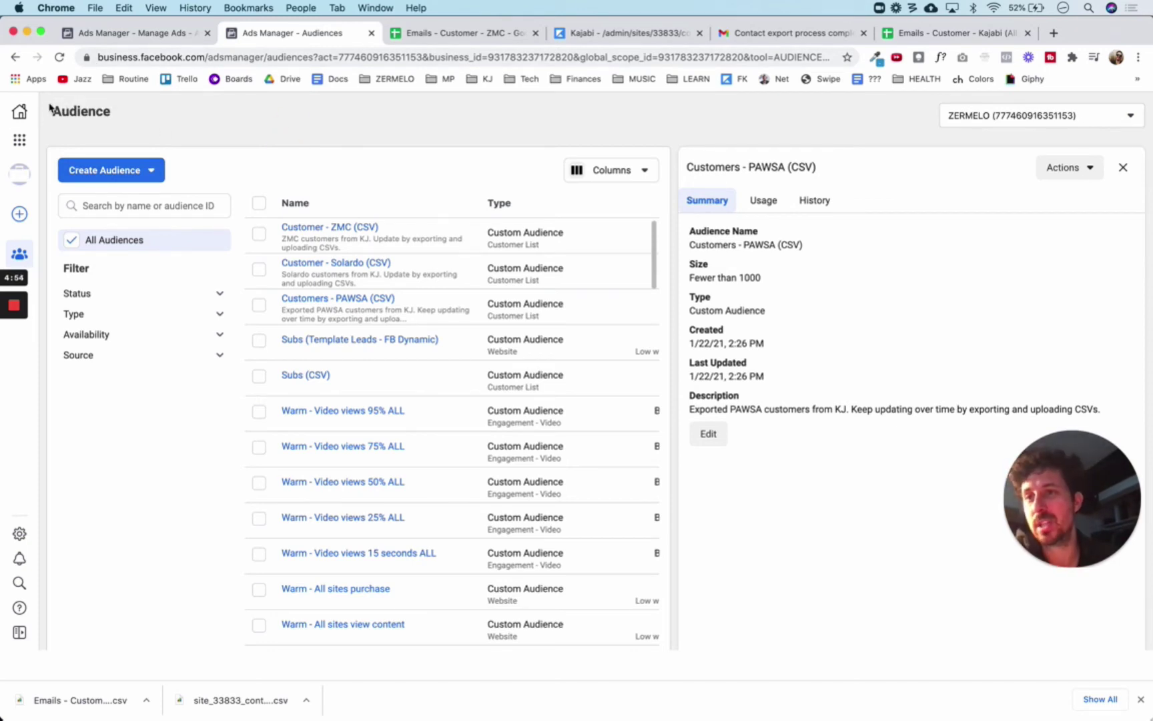
{"action": "left_click", "coordinate": [20, 111]}
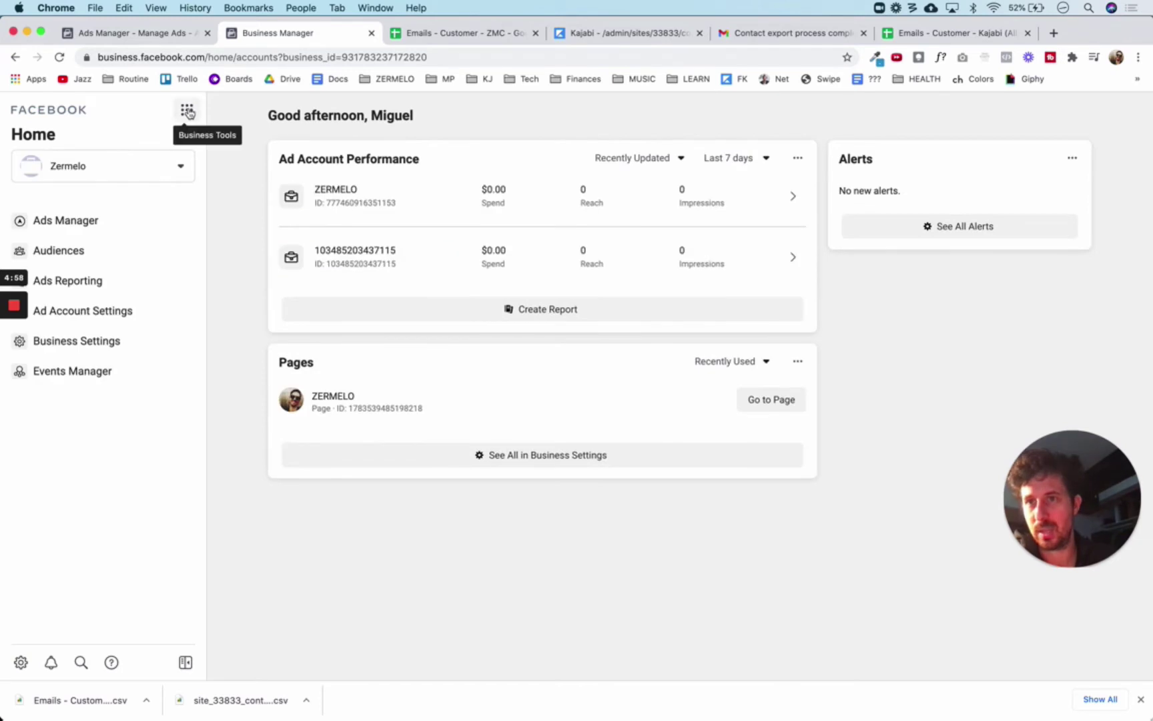
{"action": "left_click", "coordinate": [187, 111]}
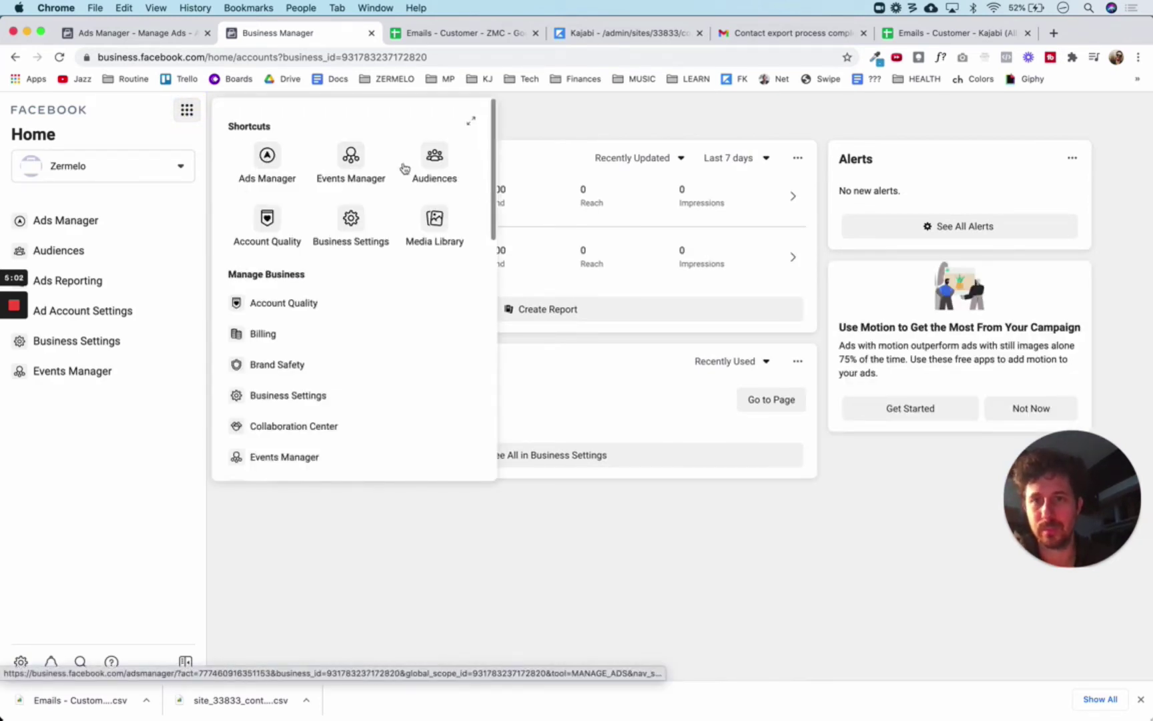
{"action": "left_click", "coordinate": [441, 156]}
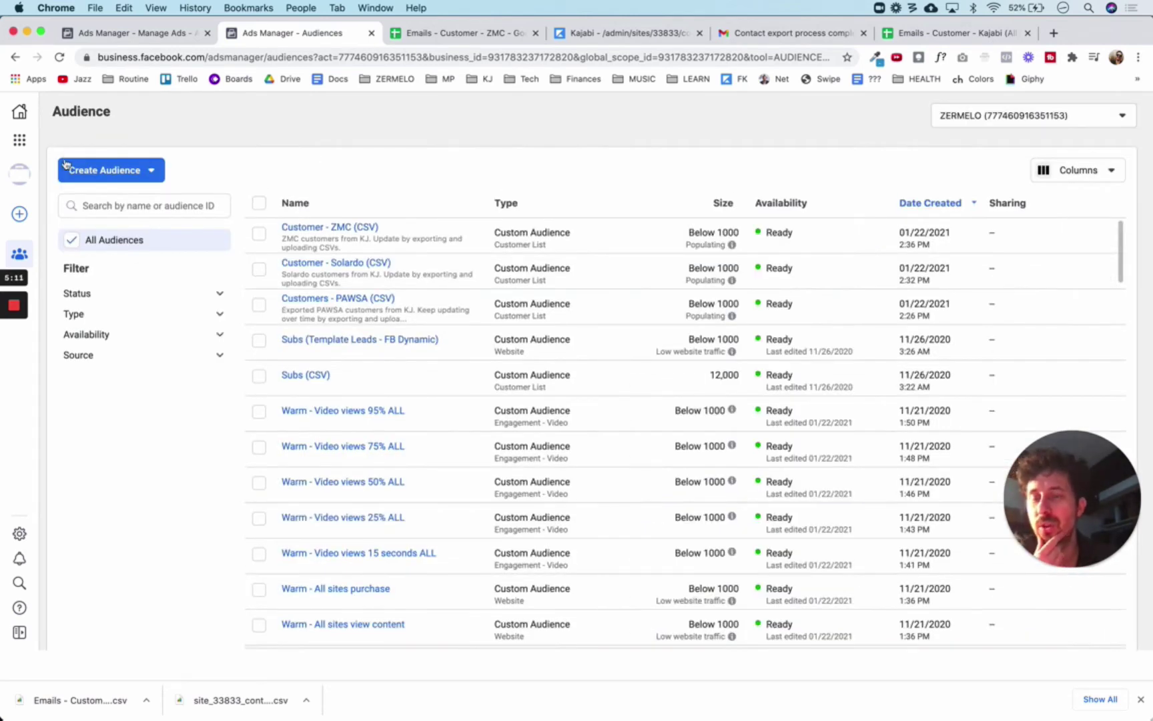
Step: Start creating a Custom Audience with Customer list as its source
{"action": "left_click", "coordinate": [127, 171]}
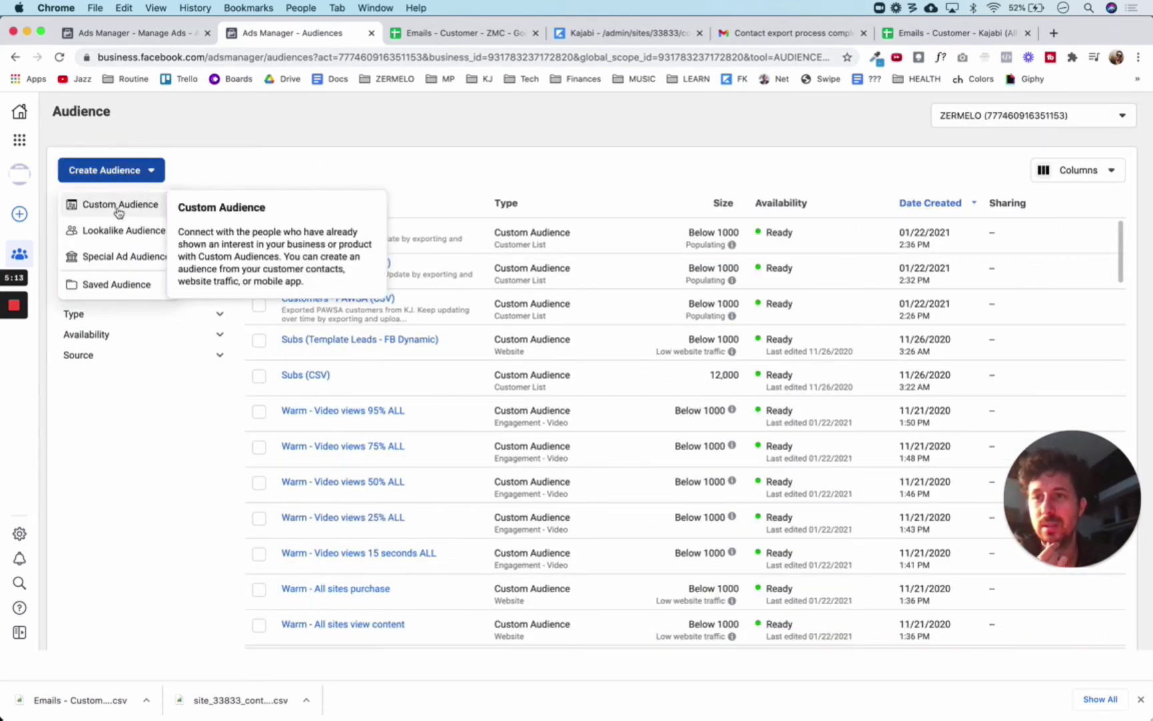
{"action": "left_click", "coordinate": [145, 171]}
{"action": "left_click", "coordinate": [146, 170]}
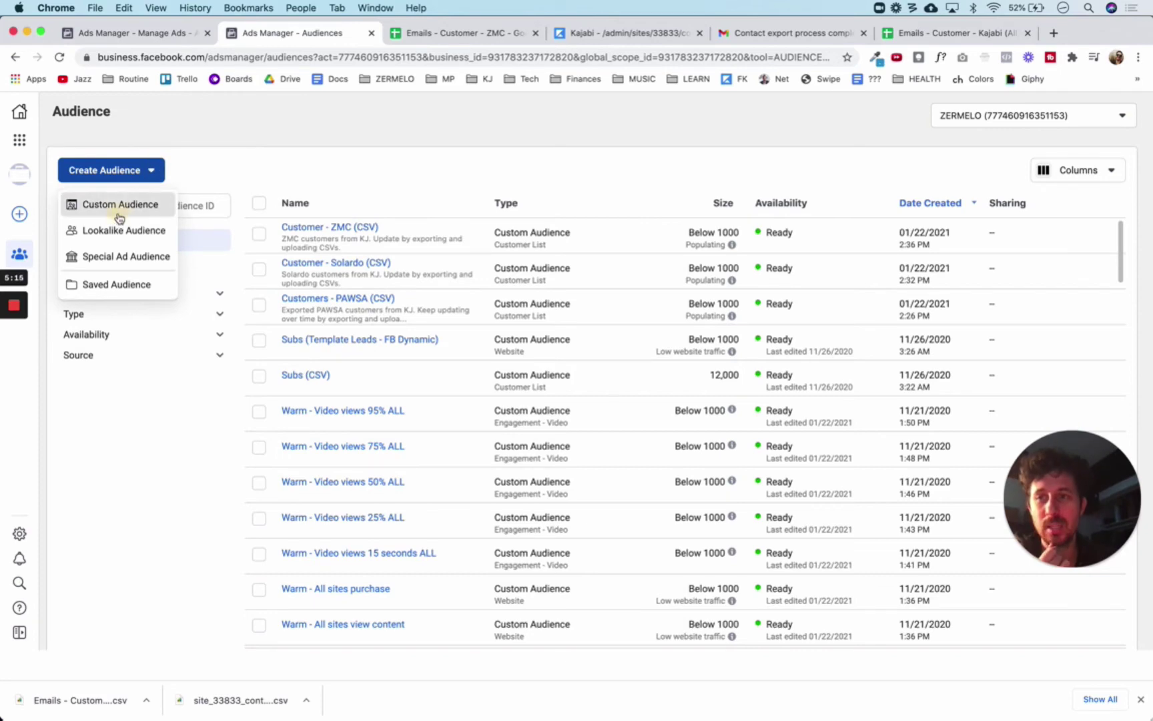
{"action": "left_click", "coordinate": [120, 204]}
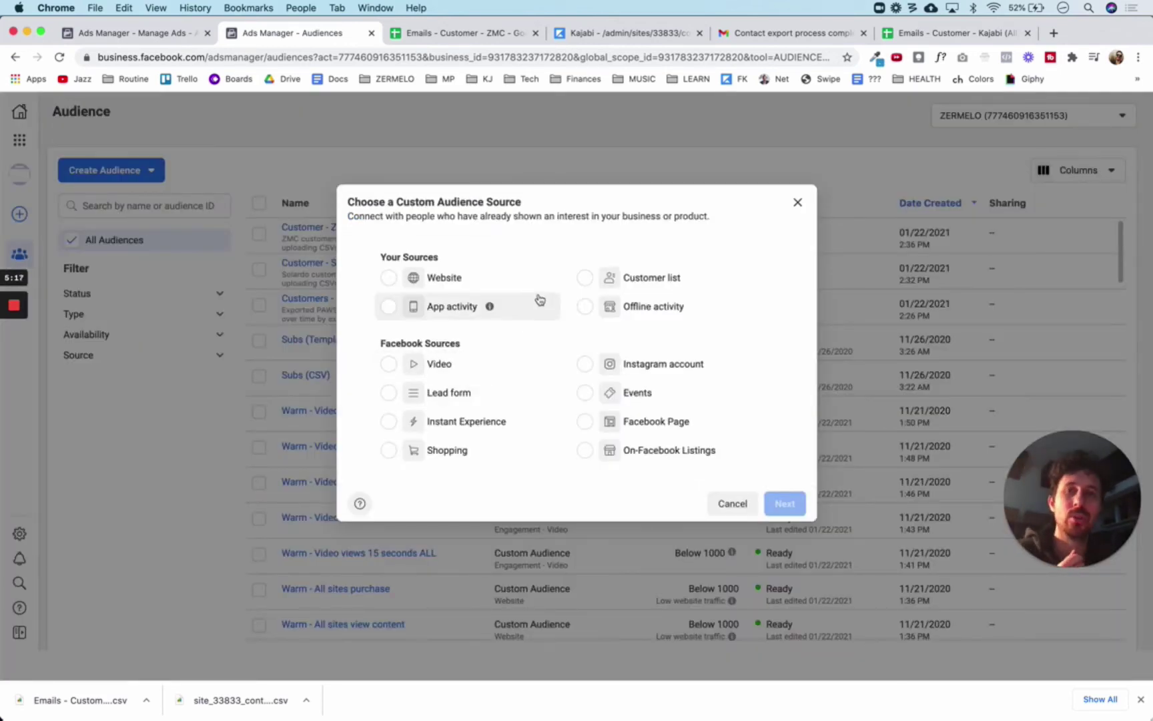
{"action": "left_click", "coordinate": [646, 279]}
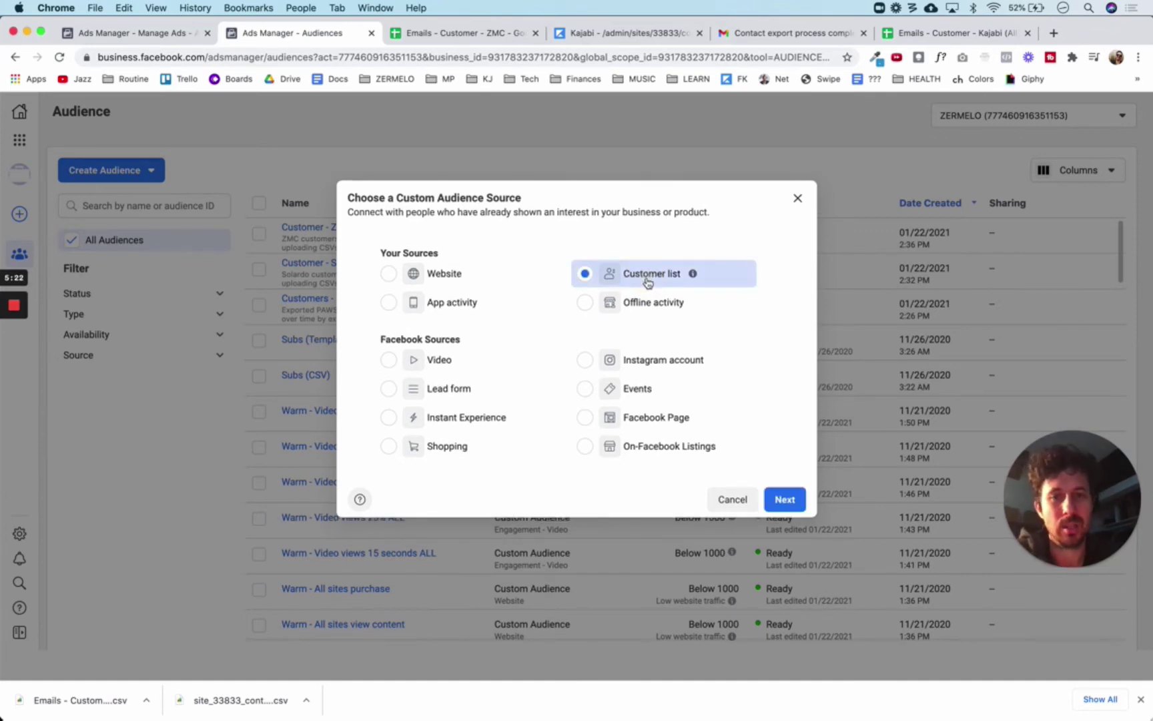
{"action": "left_click", "coordinate": [786, 501]}
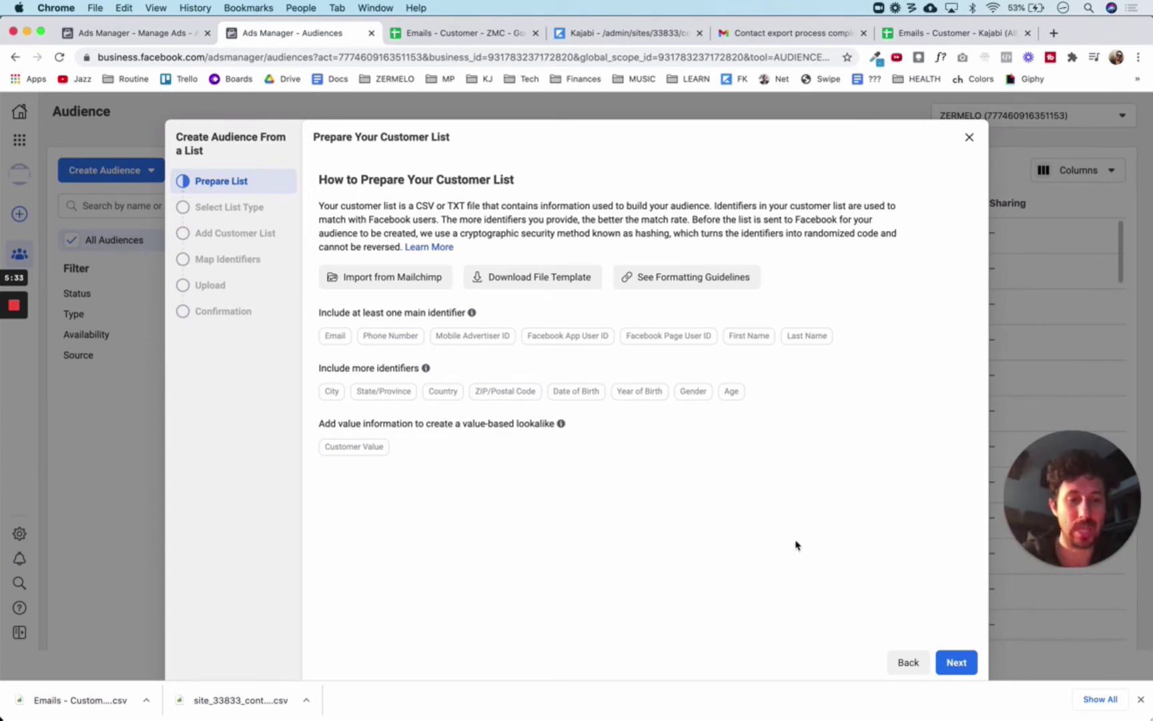
Step: Continue past the list preparation guide and choose No for including a customer value column, proceeding to Add Customer List
{"action": "left_click", "coordinate": [956, 667]}
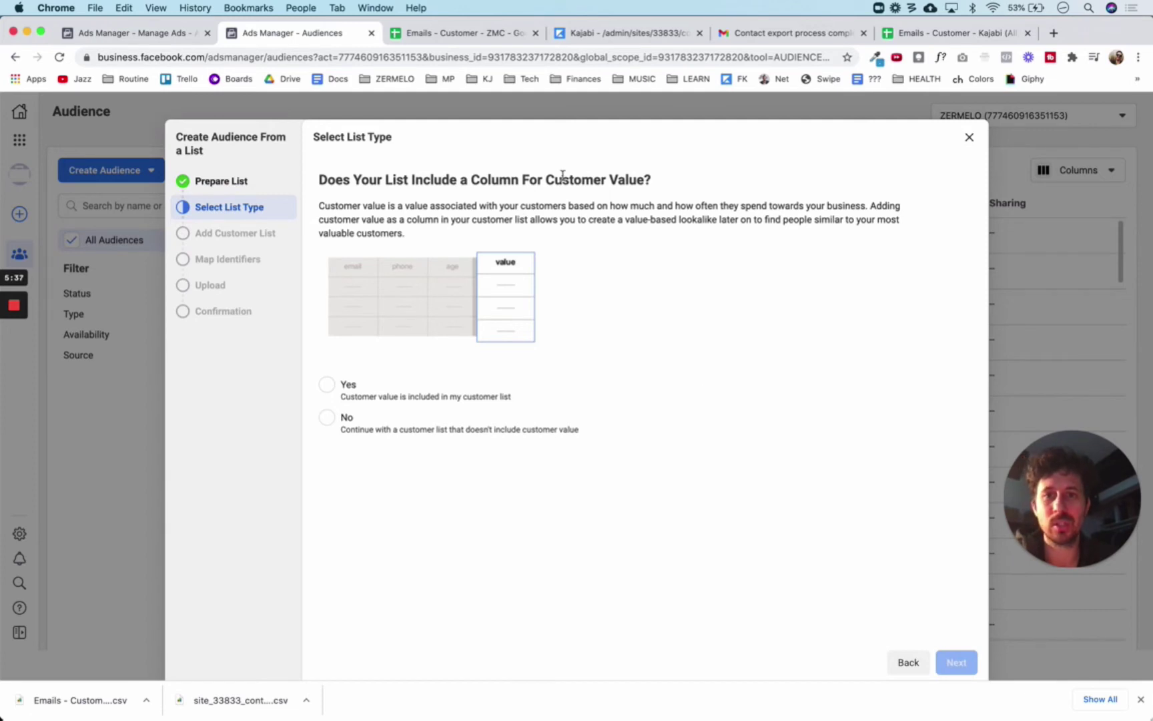
{"action": "left_click", "coordinate": [326, 417]}
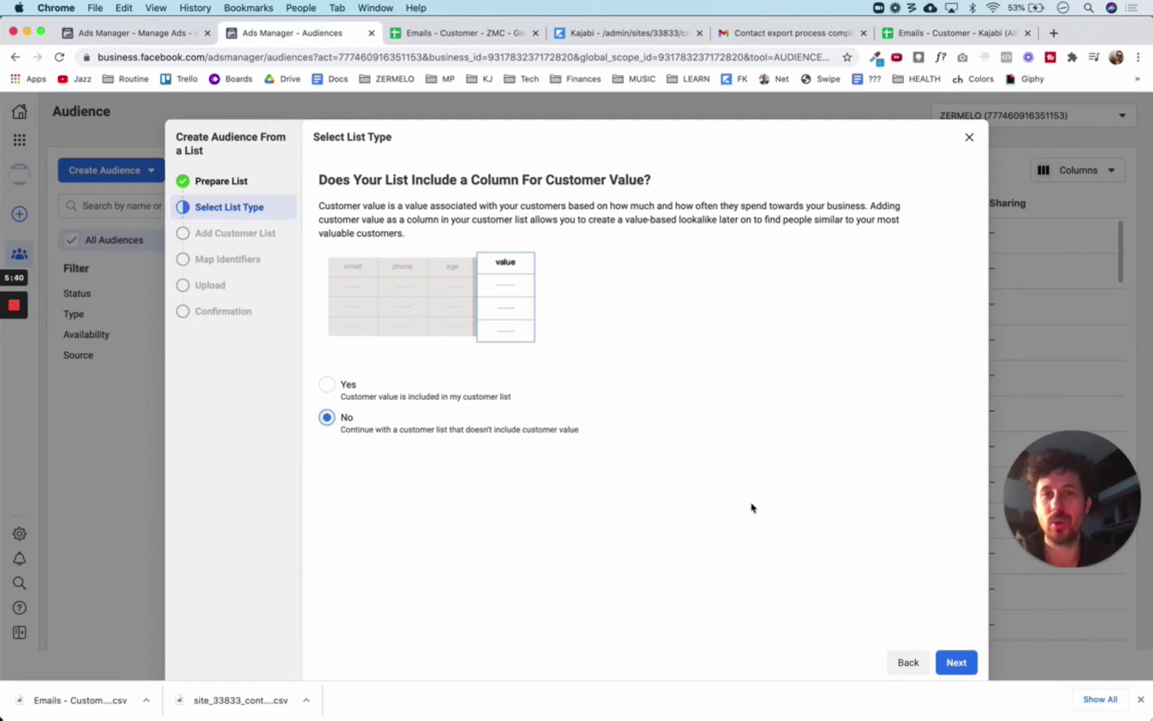
{"action": "left_click", "coordinate": [956, 663]}
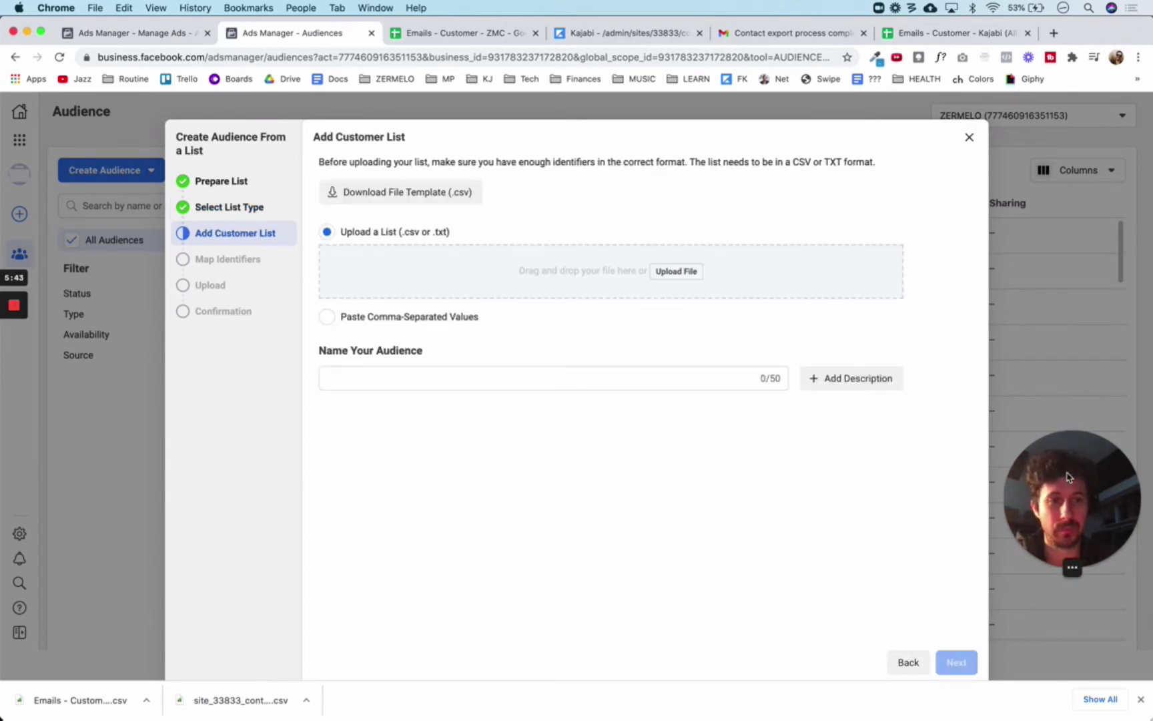
Step: Upload the "Emails - Customer - Kajabi (All)" contacts CSV from the Downloads folder as the customer list
{"action": "left_click_drag", "start_coordinate": [1062, 481], "coordinate": [68, 553]}
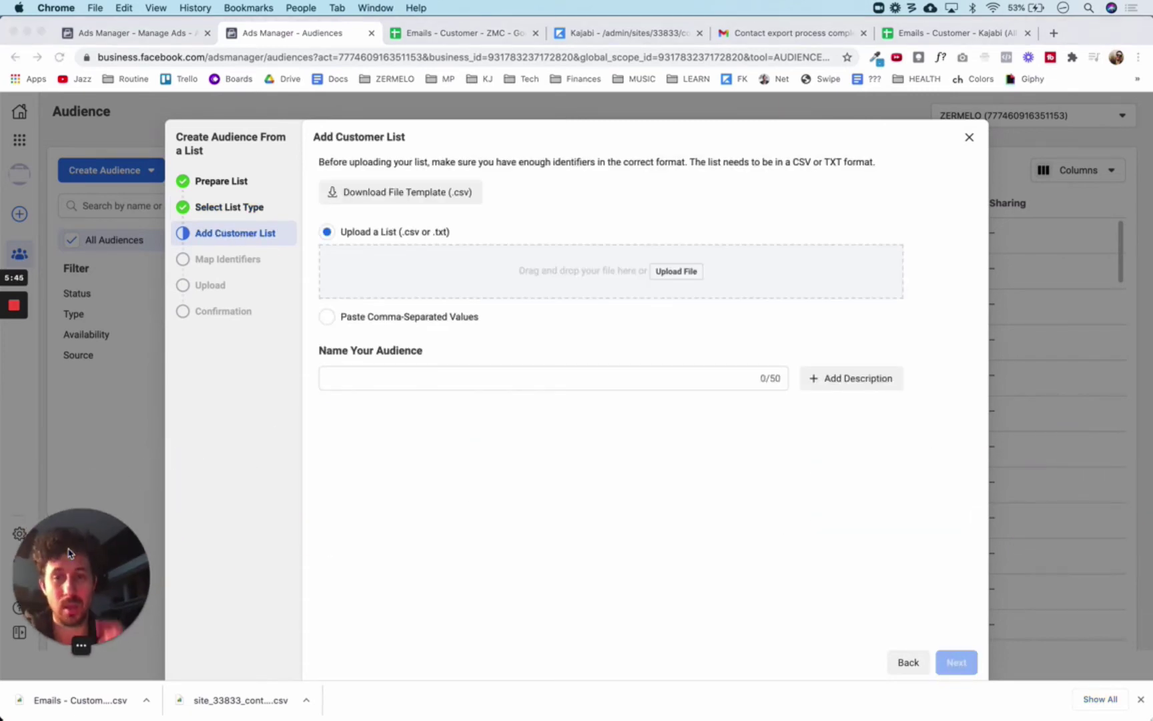
{"action": "left_click", "coordinate": [667, 275]}
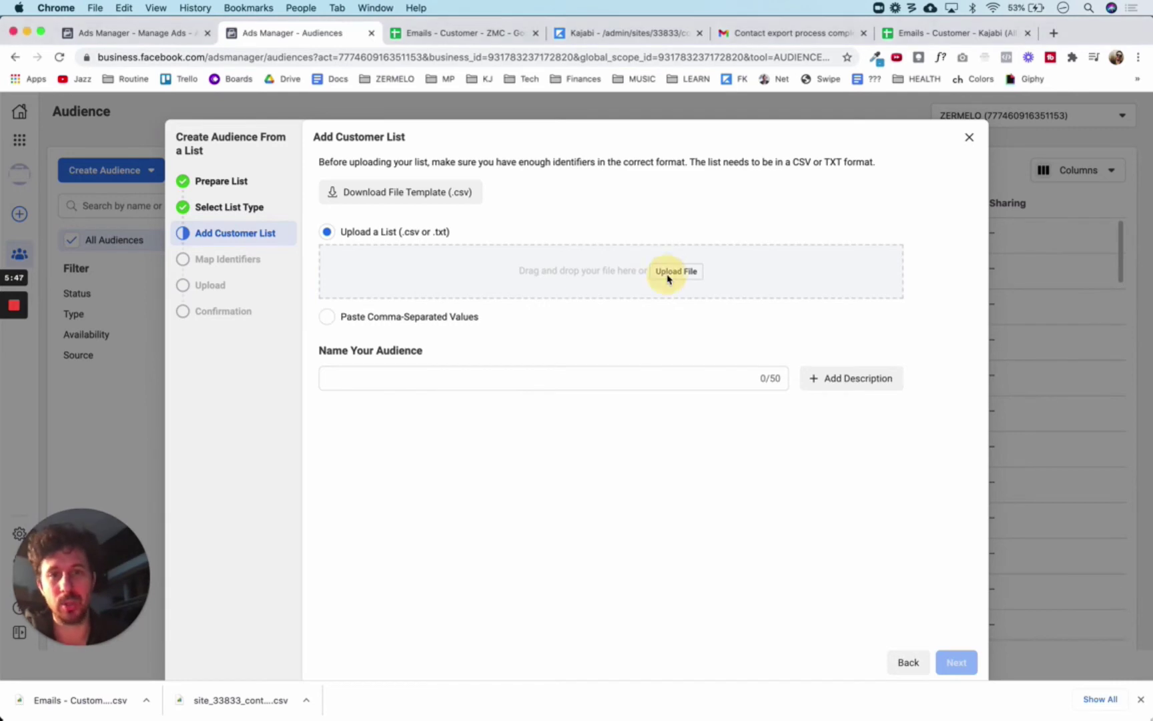
{"action": "left_click", "coordinate": [675, 275]}
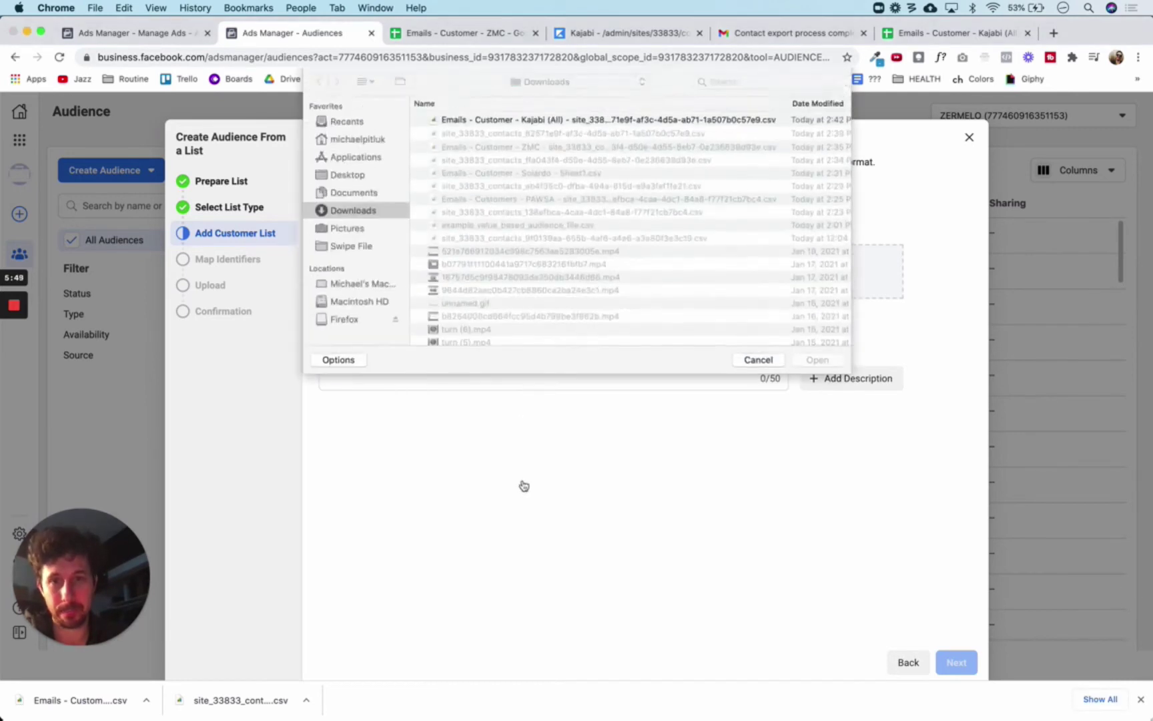
{"action": "left_click", "coordinate": [542, 120]}
{"action": "left_click", "coordinate": [828, 362]}
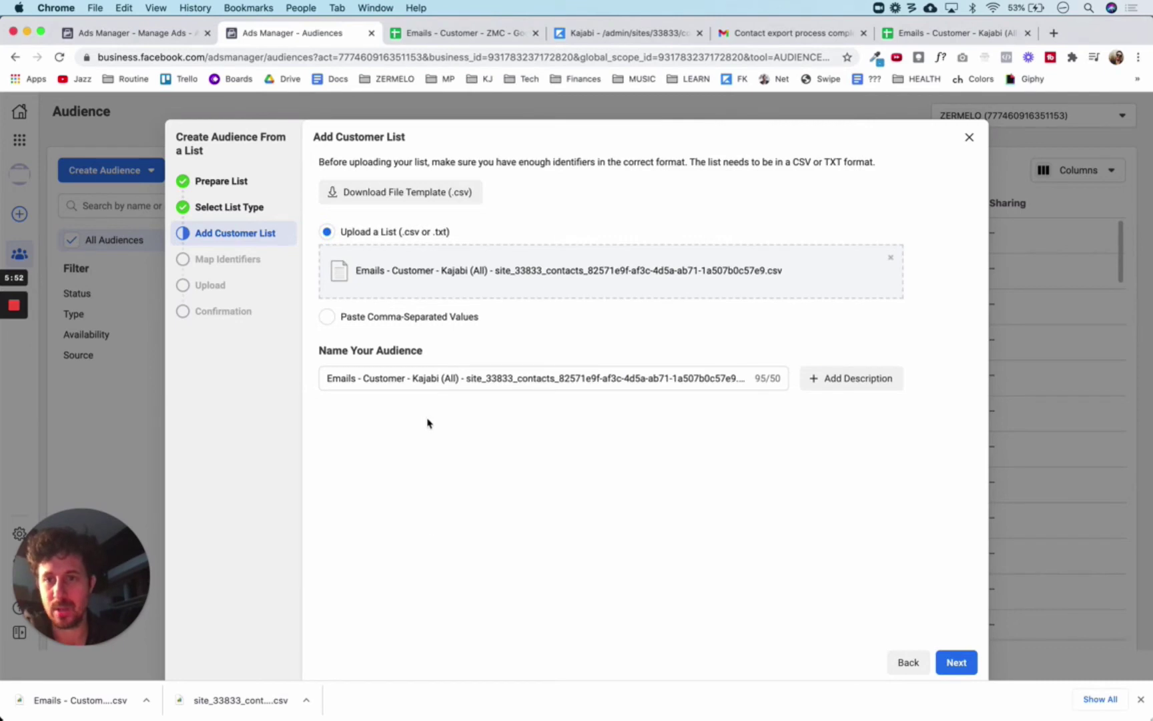
Step: Replace the prefilled audience name with "Customer - Kajabi (All) (CSV)"
{"action": "triple_click", "coordinate": [501, 378]}
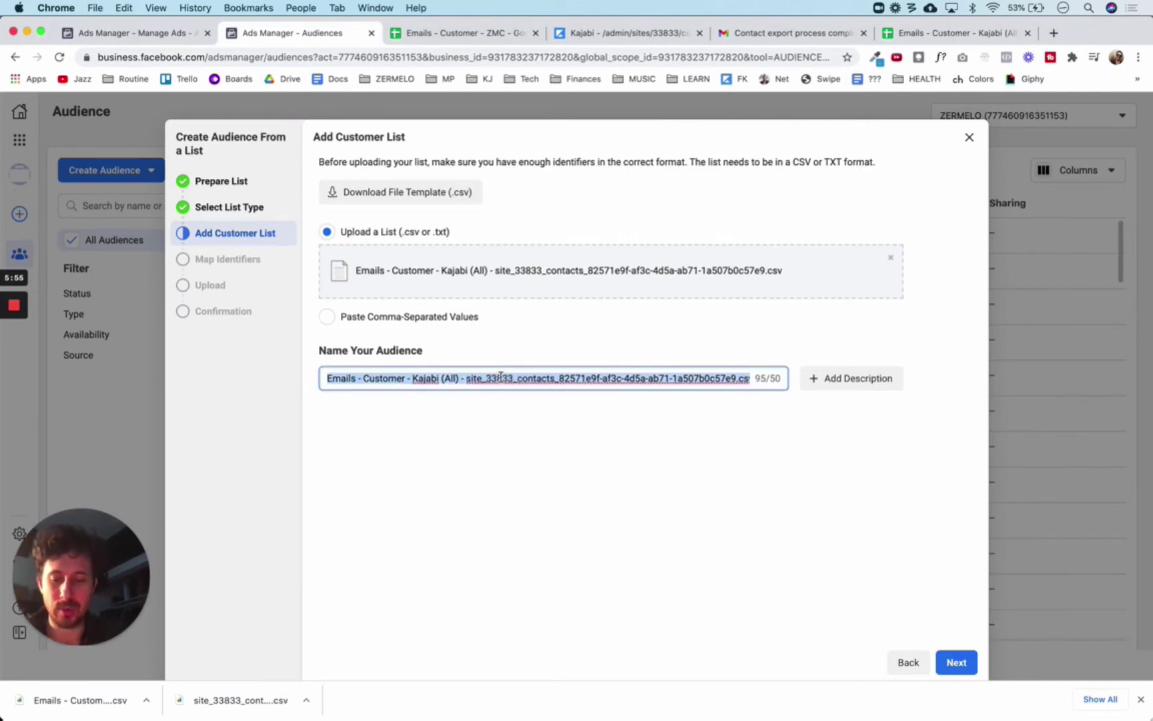
{"action": "type", "text": "Cust"}
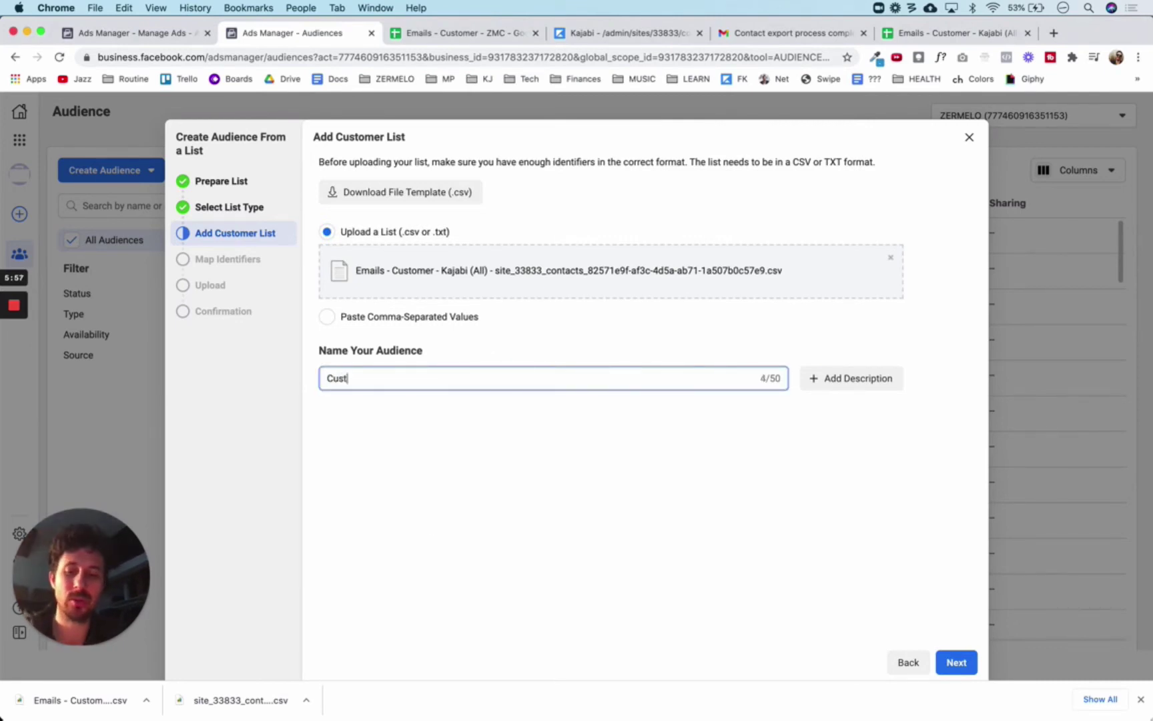
{"action": "type", "text": "omer - K"}
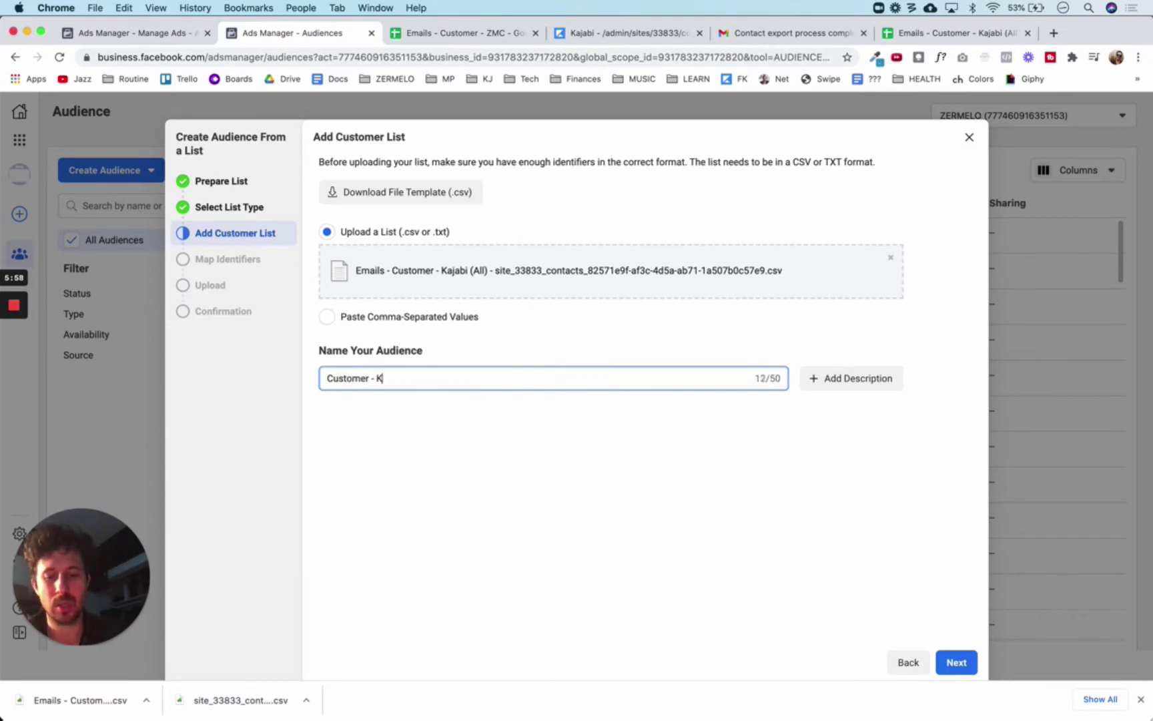
{"action": "type", "text": "ajab"}
{"action": "key", "text": "BackSpace"}
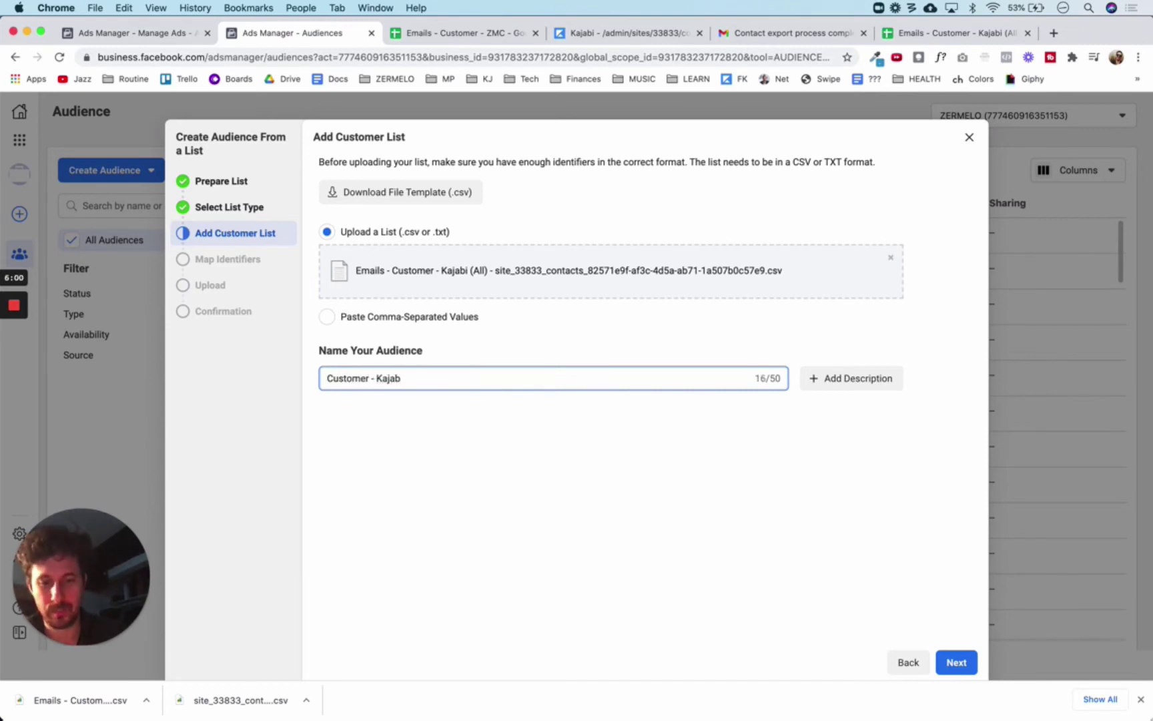
{"action": "type", "text": "i (All"}
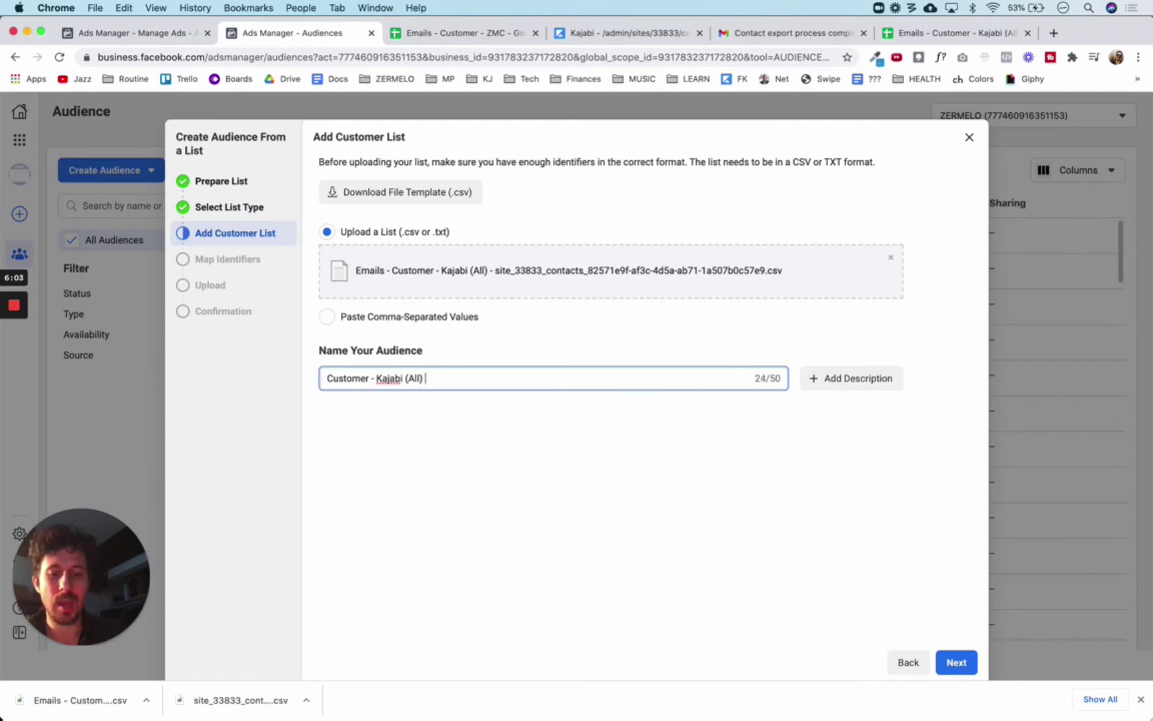
{"action": "type", "text": ") (CSV"}
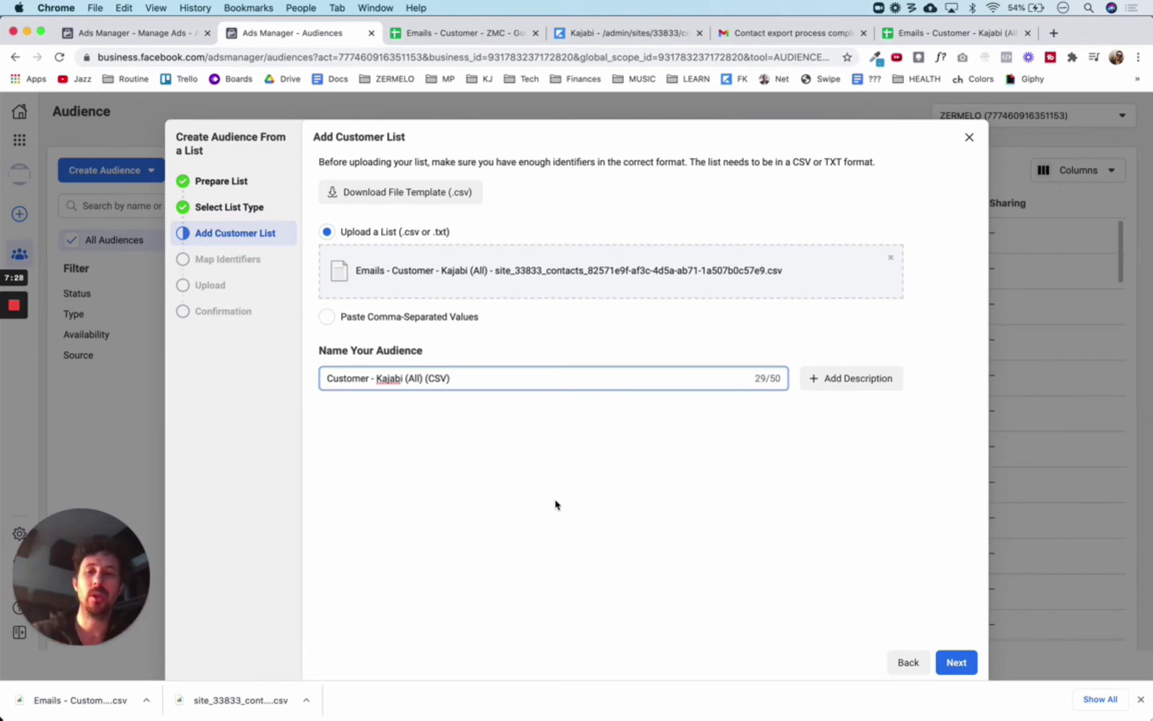
{"action": "left_click", "coordinate": [449, 379]}
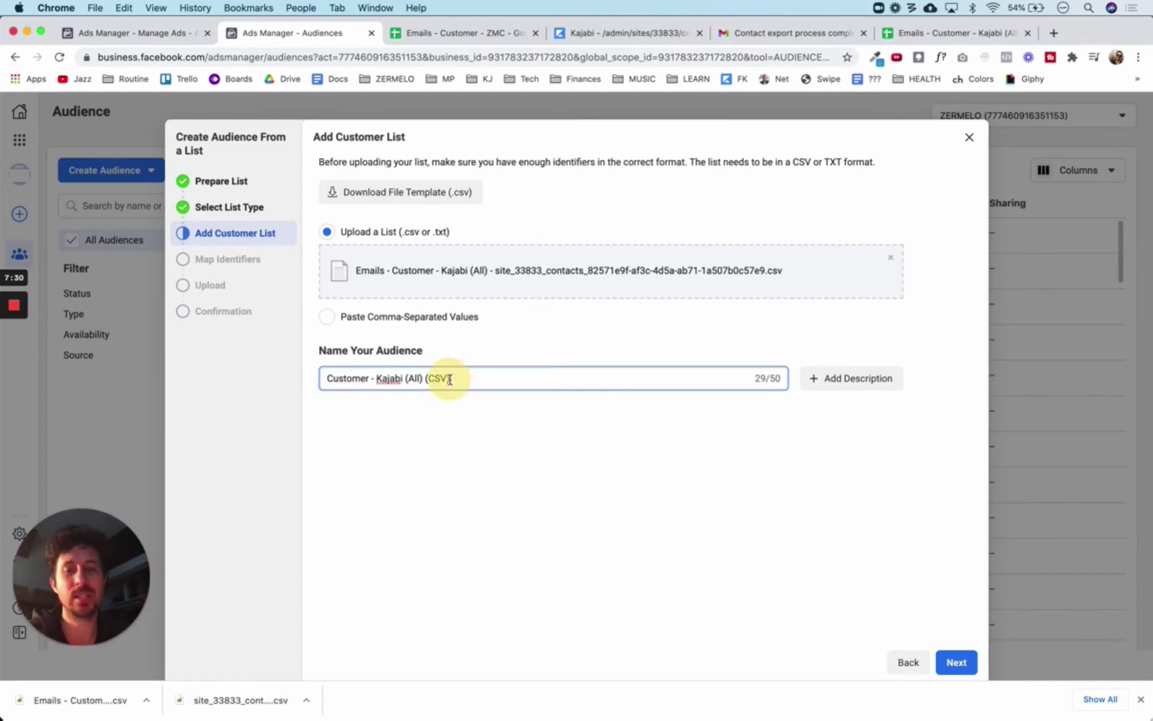
{"action": "left_click_drag", "start_coordinate": [449, 379], "coordinate": [425, 378]}
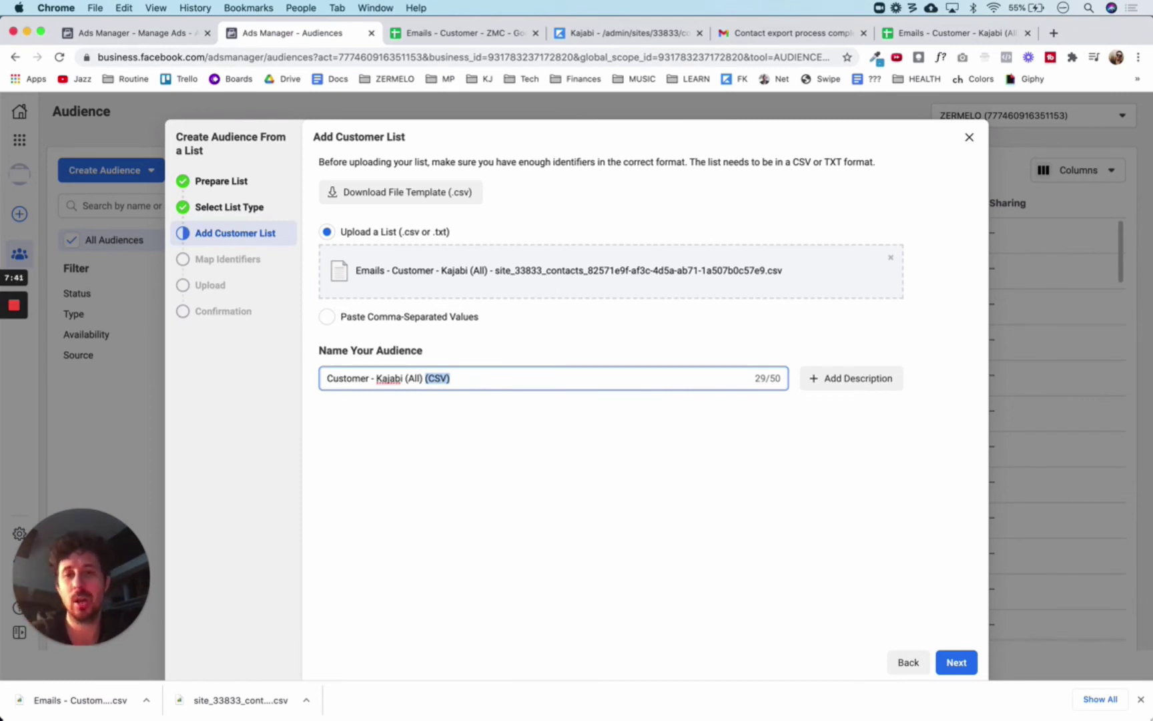
Step: Add the audience description "All KJ customers. Update by exporting and uploading CSVs."
{"action": "left_click", "coordinate": [836, 385]}
{"action": "left_click", "coordinate": [544, 421]}
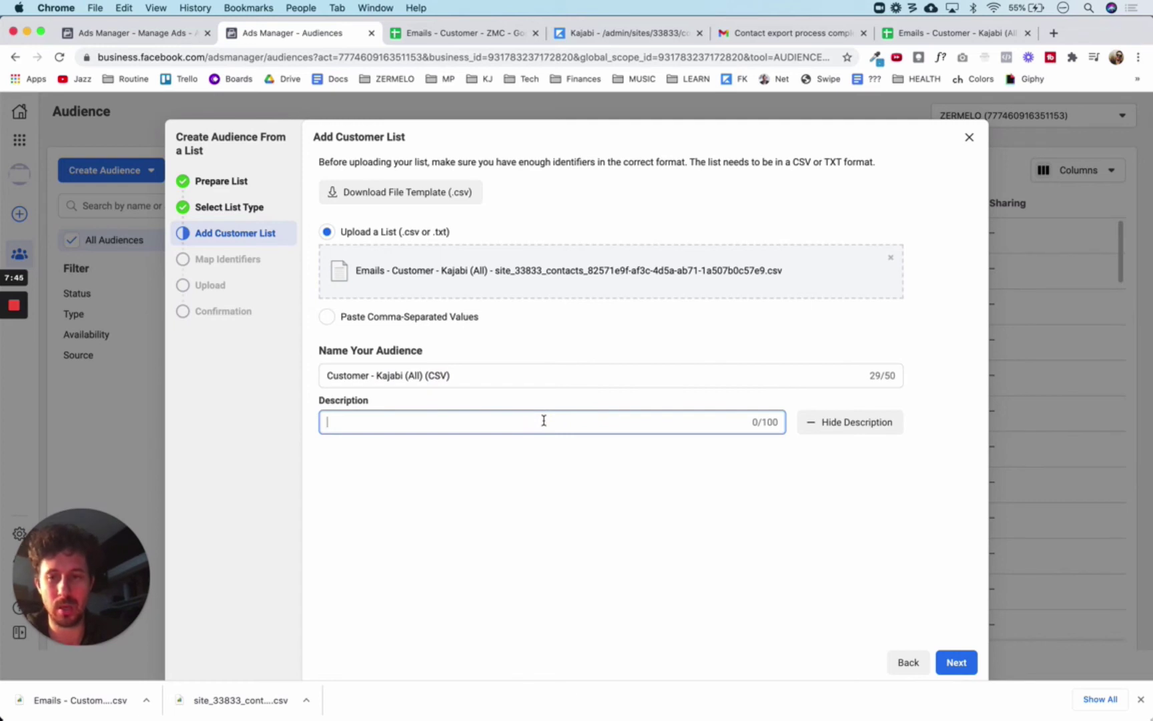
{"action": "type", "text": "All "}
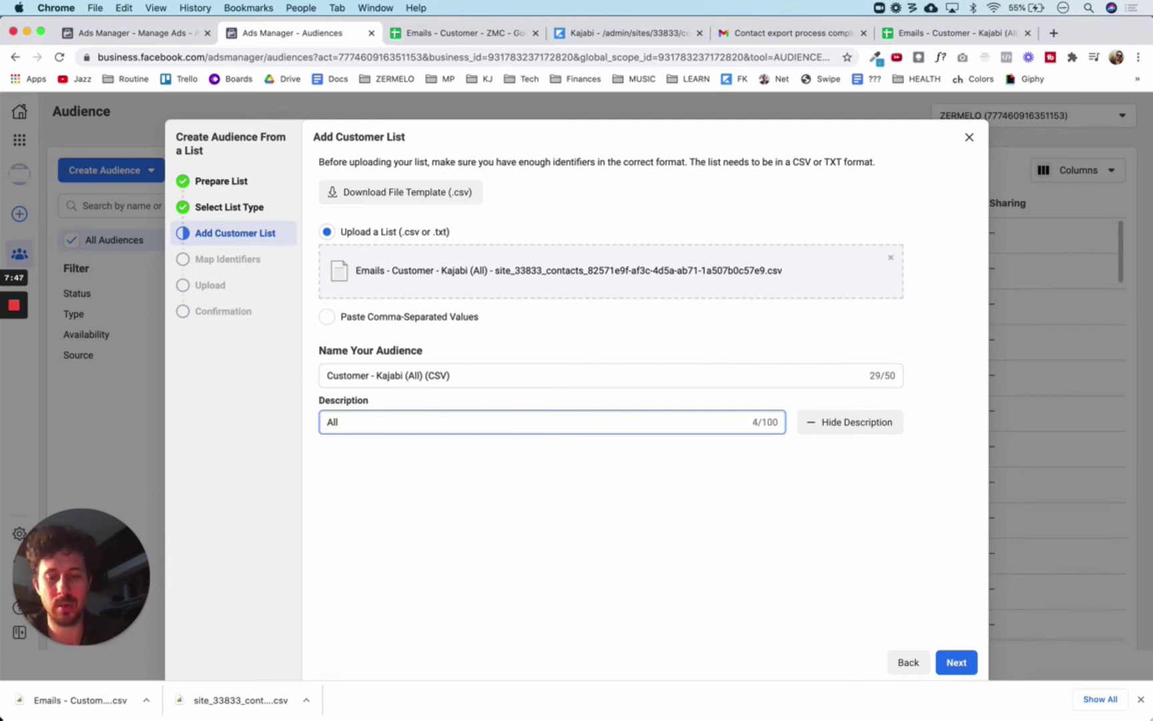
{"action": "type", "text": "KJ customers"}
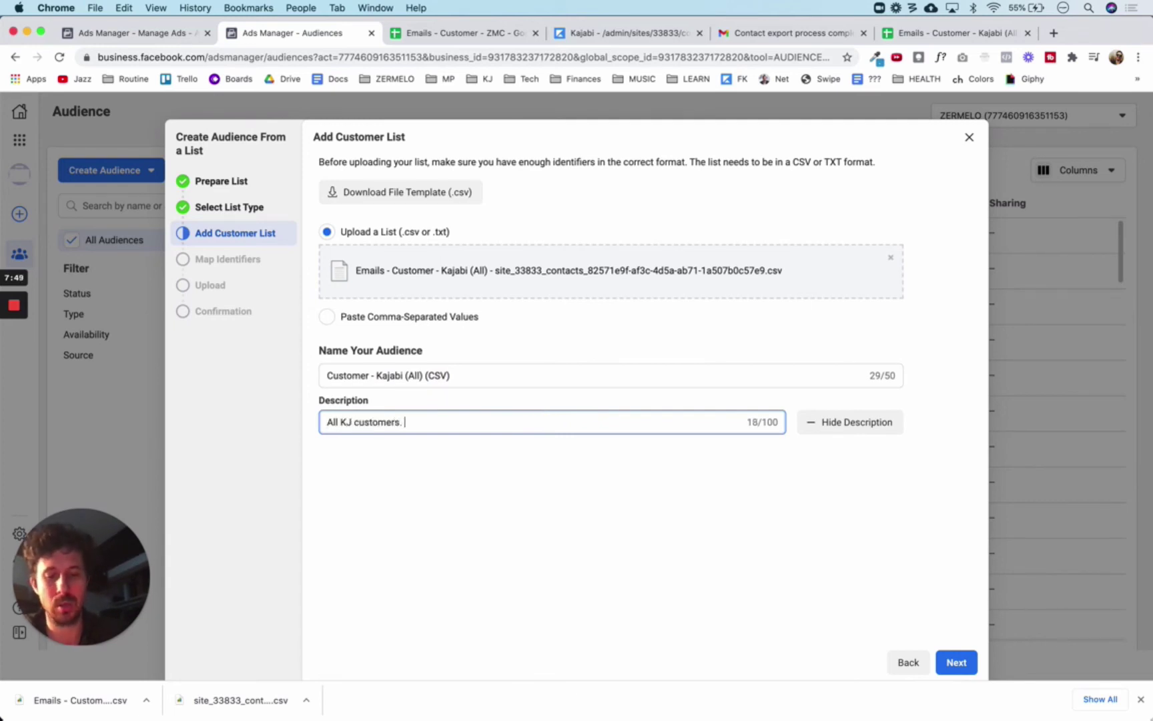
{"action": "type", "text": ". Upda"}
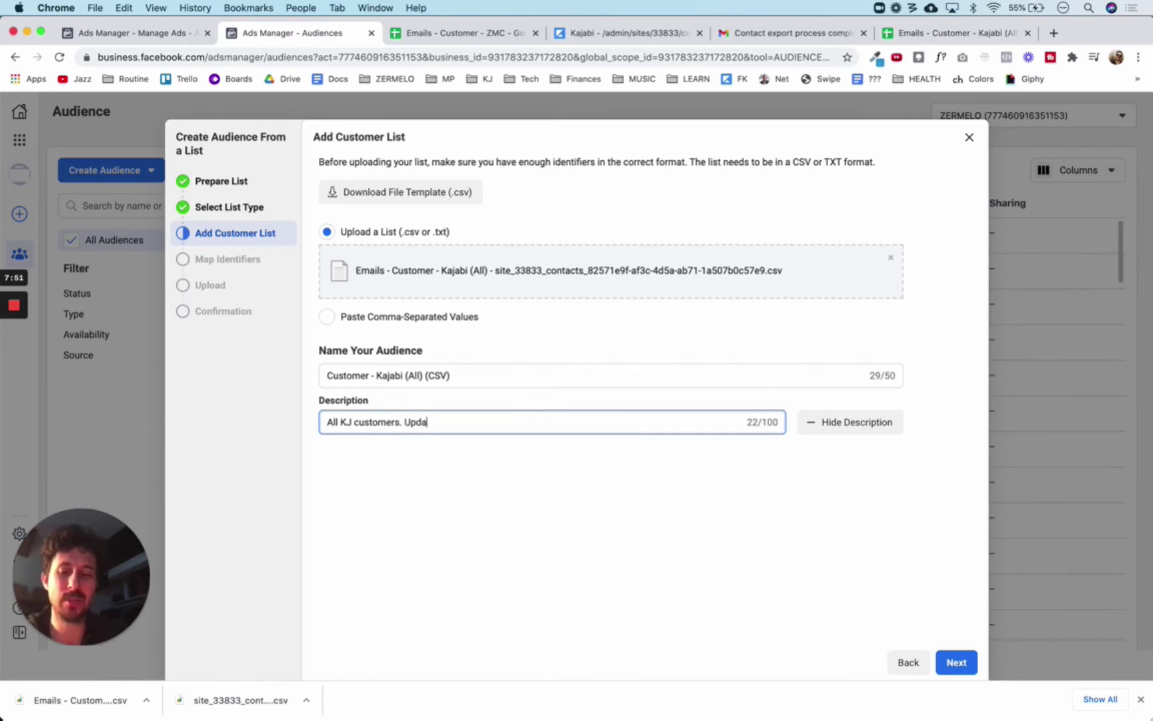
{"action": "type", "text": "te by "}
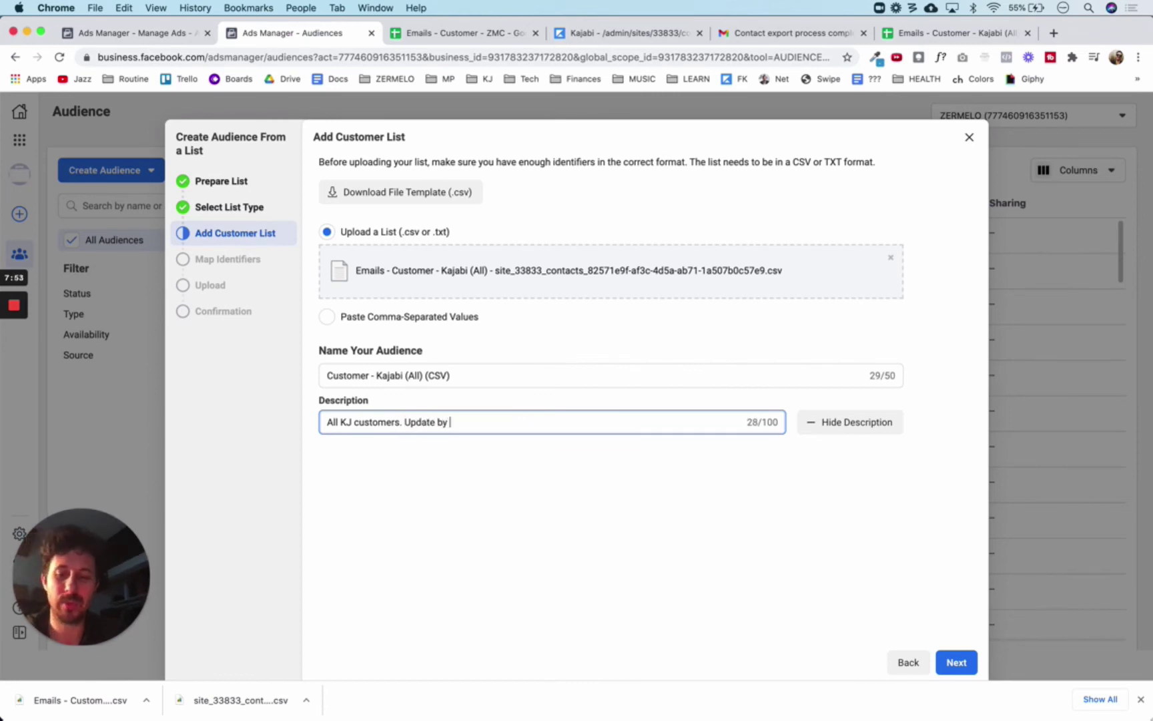
{"action": "type", "text": "exporting and "}
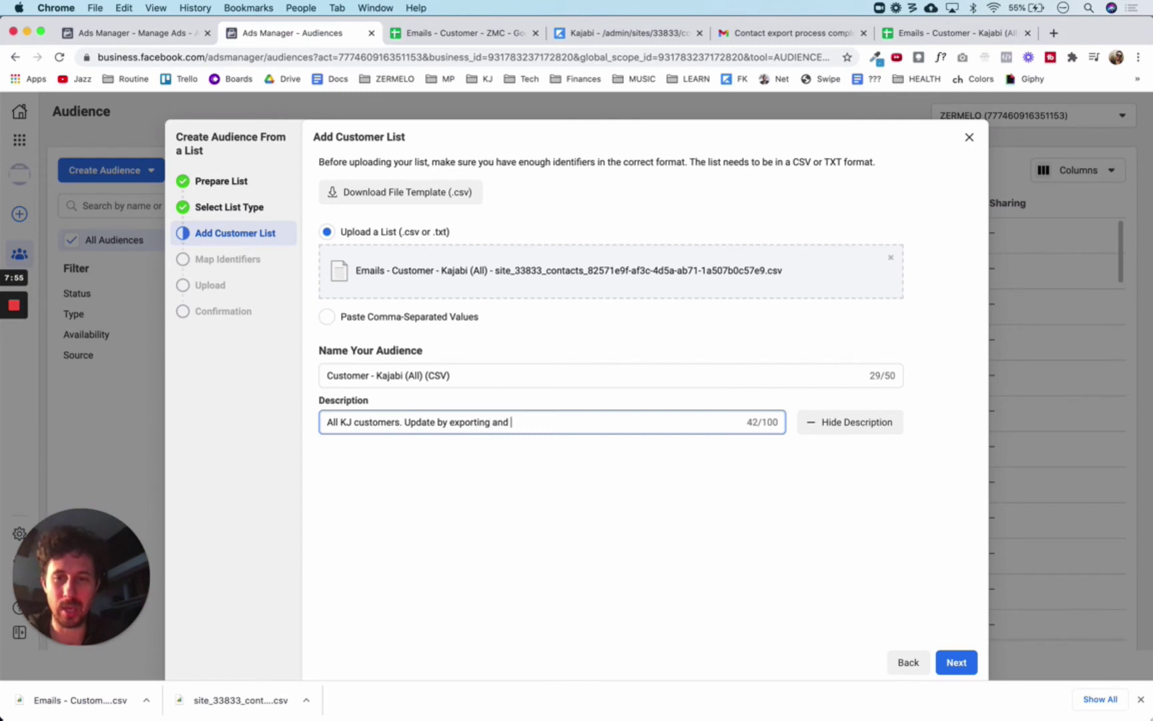
{"action": "type", "text": "uploading C"}
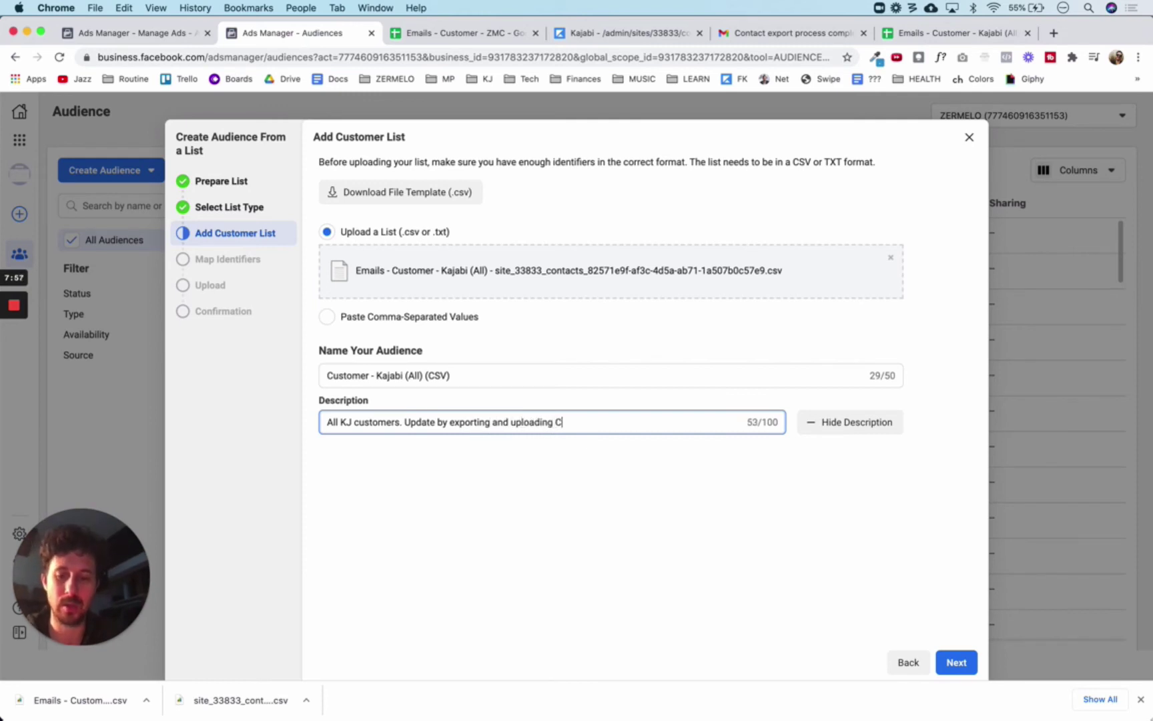
{"action": "type", "text": "SVs."}
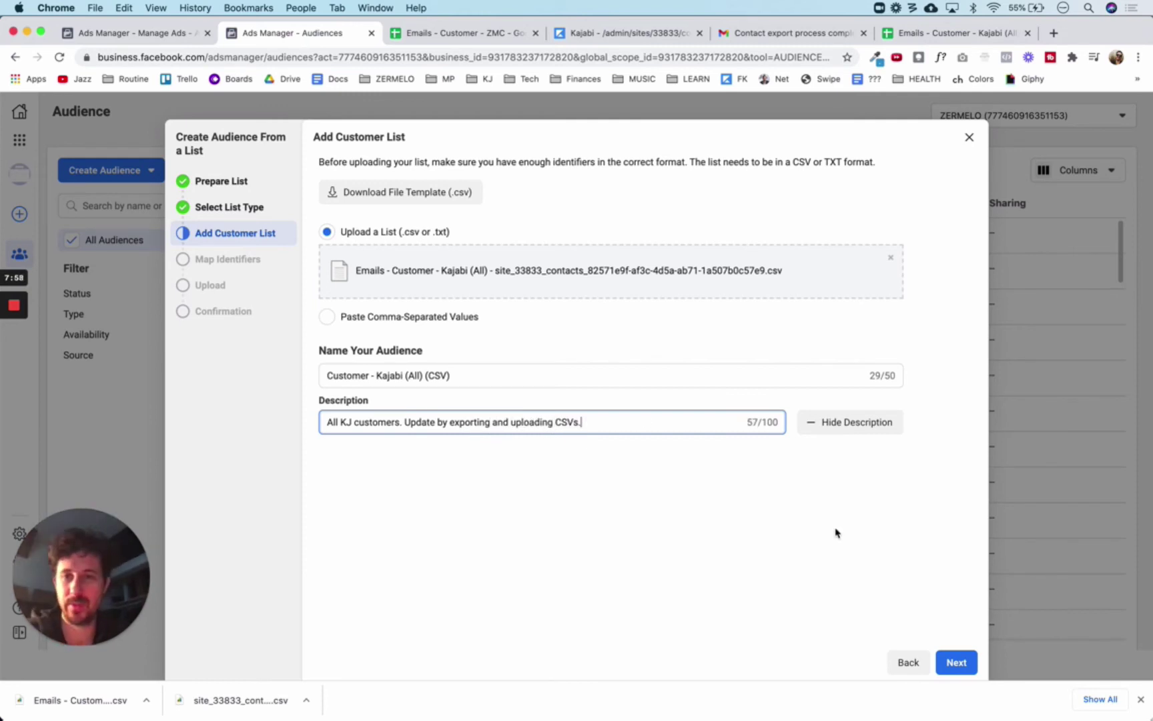
Step: Continue with the column mapped to Email, import and create the audience, and finish the wizard to return to the audience list
{"action": "left_click", "coordinate": [956, 662]}
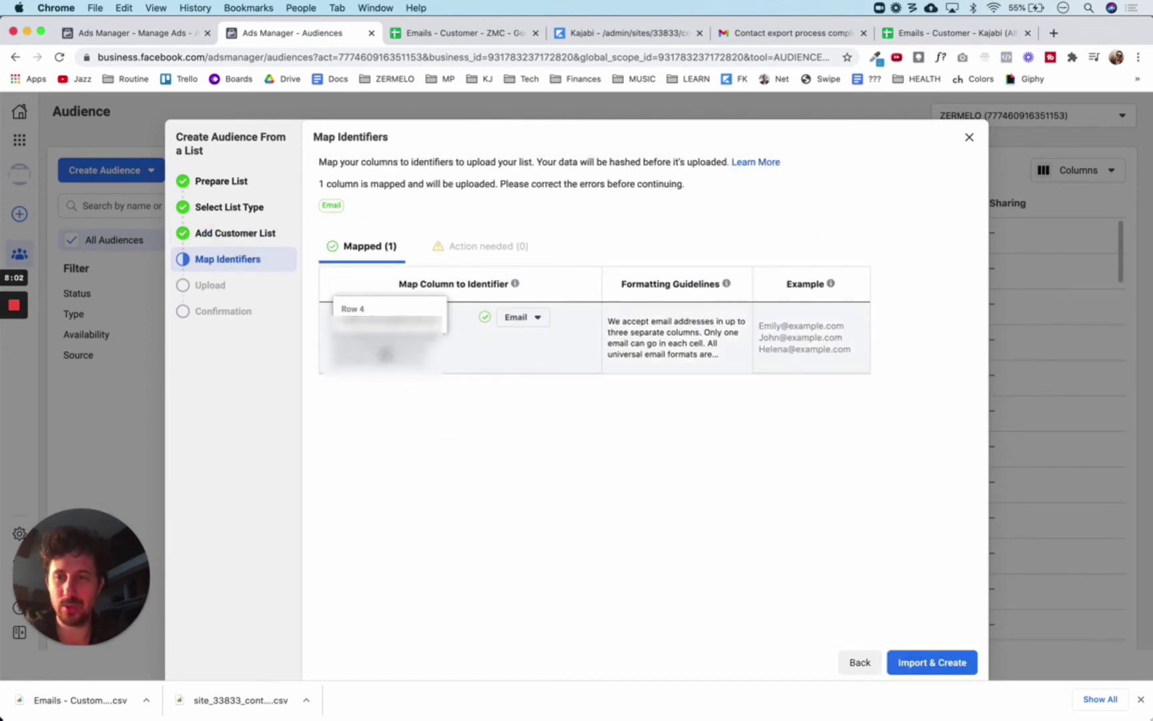
{"action": "left_click", "coordinate": [943, 668]}
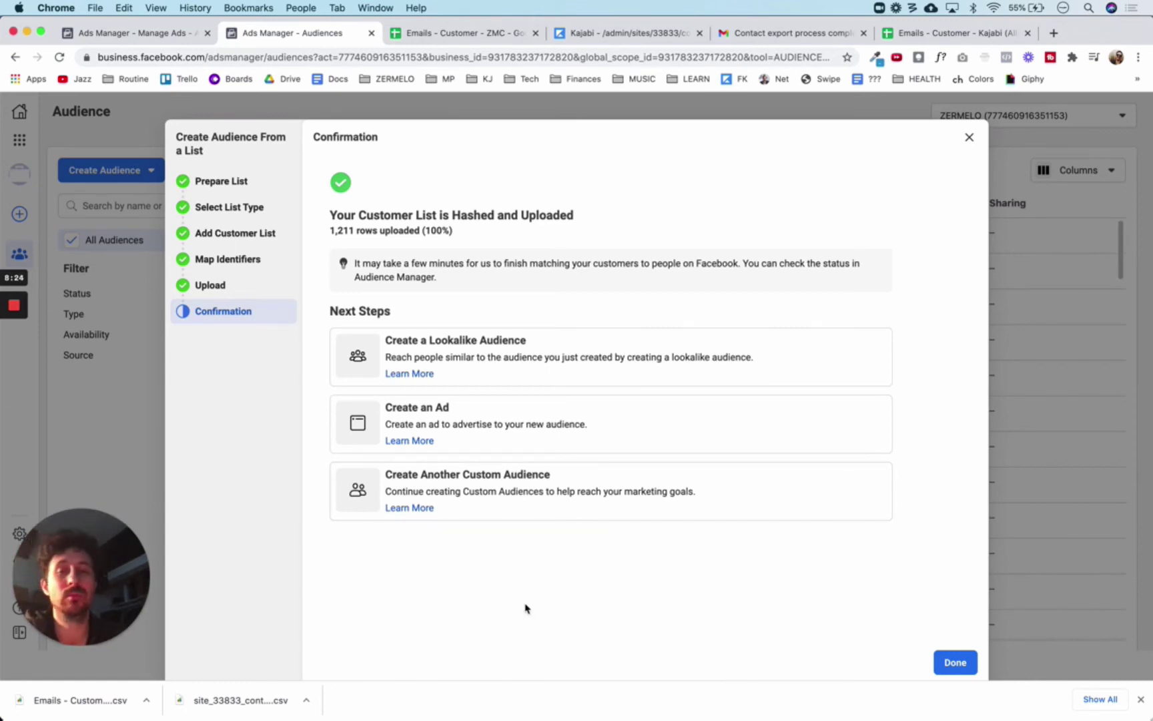
{"action": "left_click_drag", "start_coordinate": [396, 317], "coordinate": [319, 313]}
{"action": "left_click", "coordinate": [490, 600]}
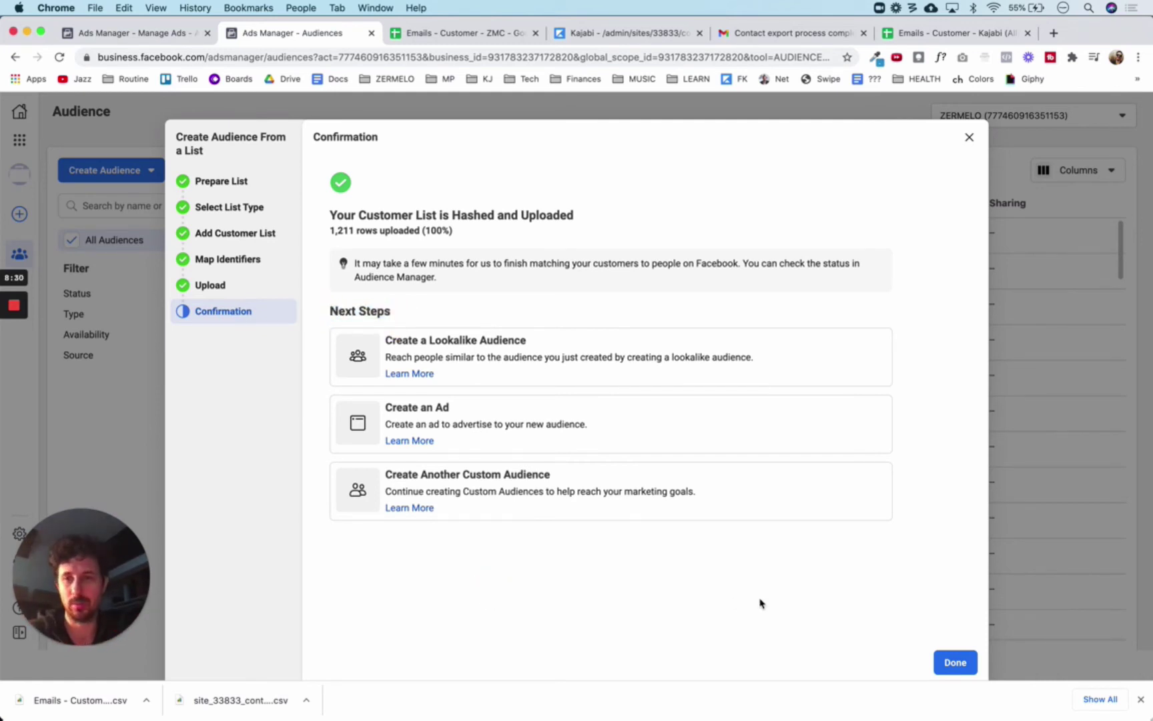
{"action": "left_click", "coordinate": [956, 663]}
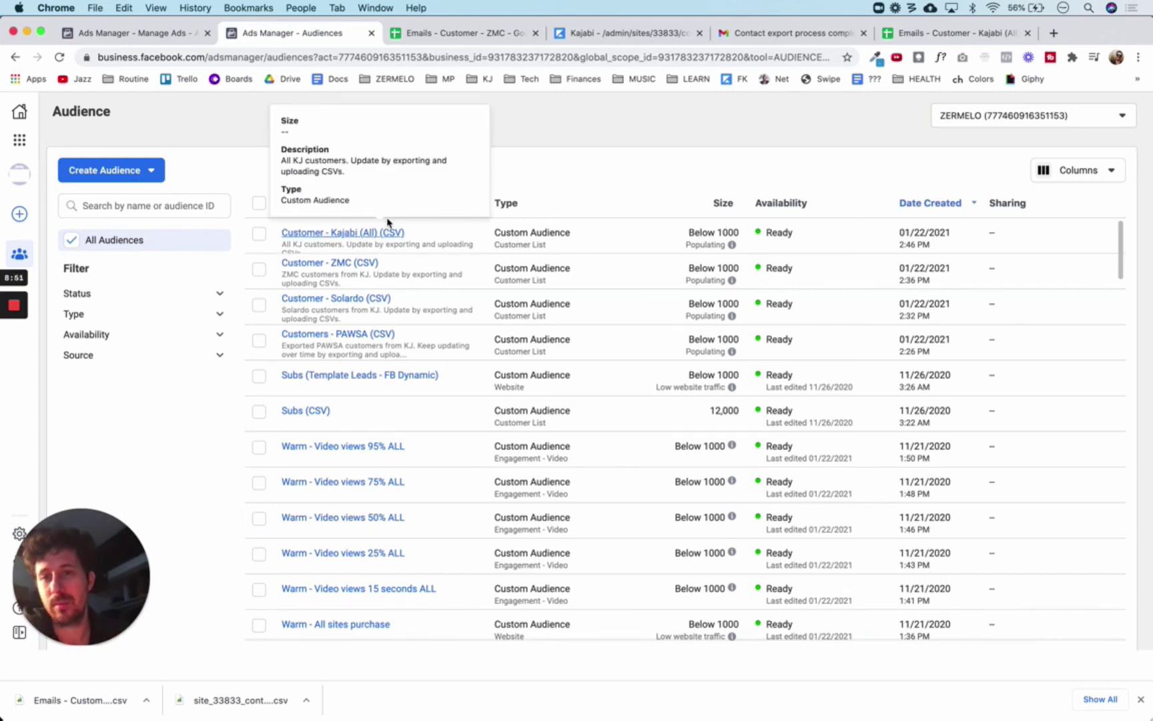
{"action": "left_click", "coordinate": [632, 143]}
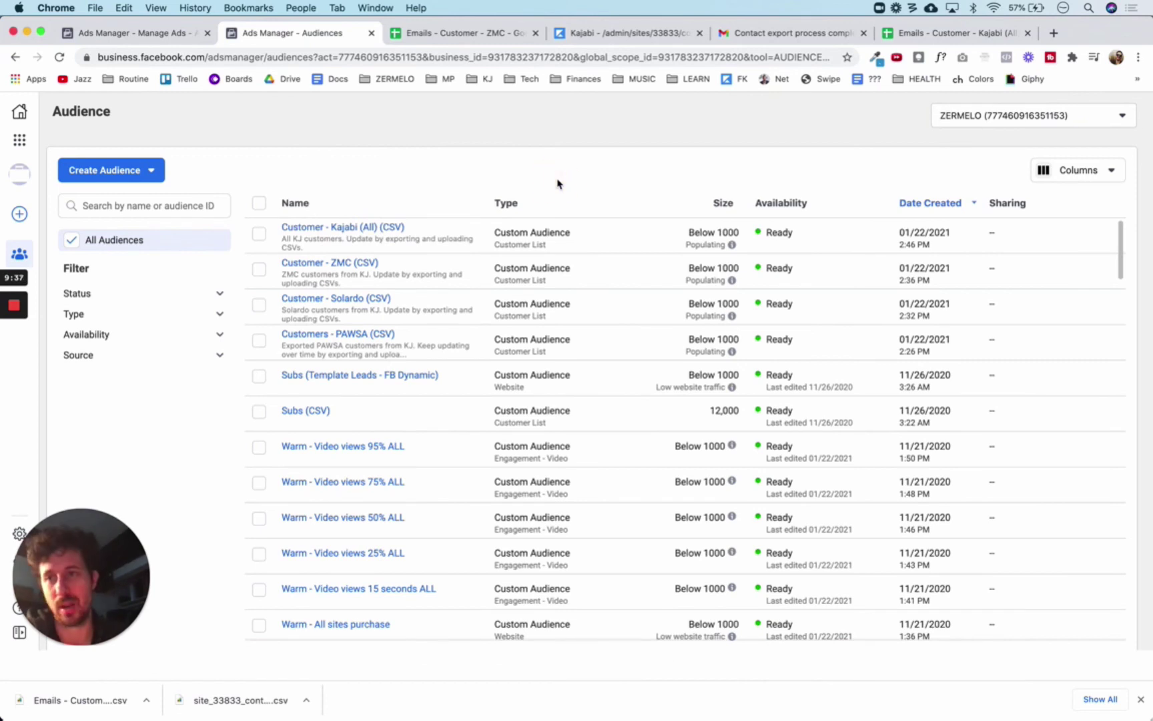
Step: Start creating a Saved Audience and name it "Customer - Kajabi All"
{"action": "left_click", "coordinate": [145, 169]}
{"action": "mouse_move", "coordinate": [127, 291]}
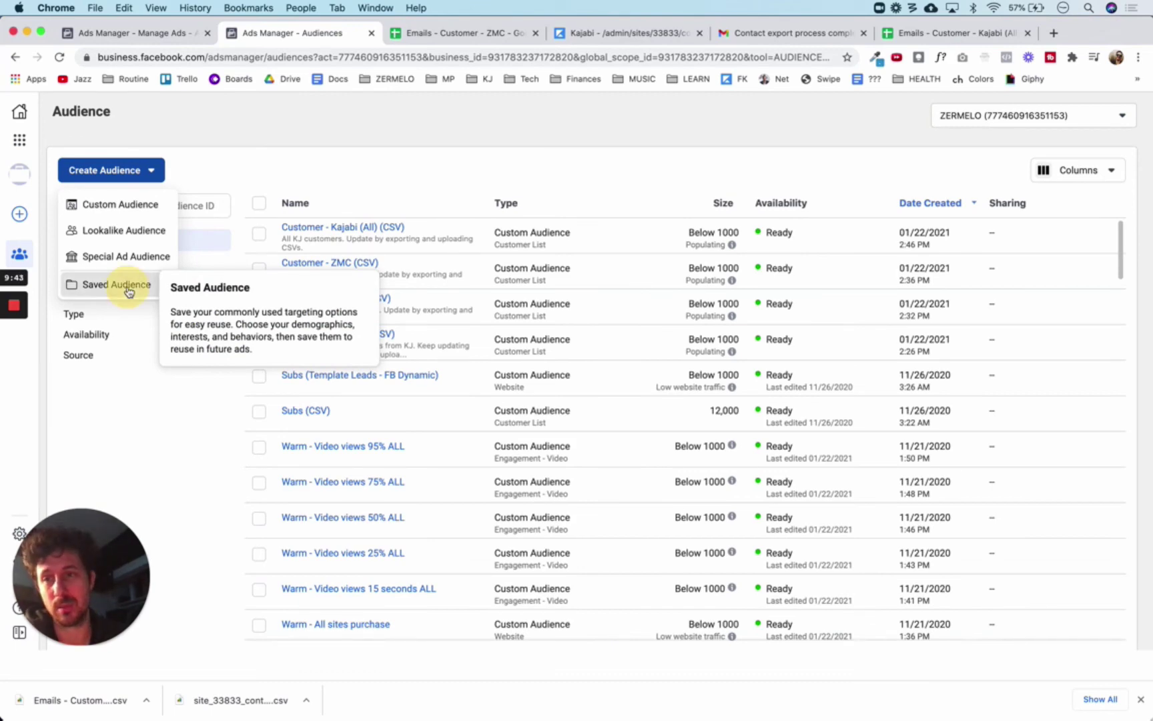
{"action": "left_click", "coordinate": [127, 287]}
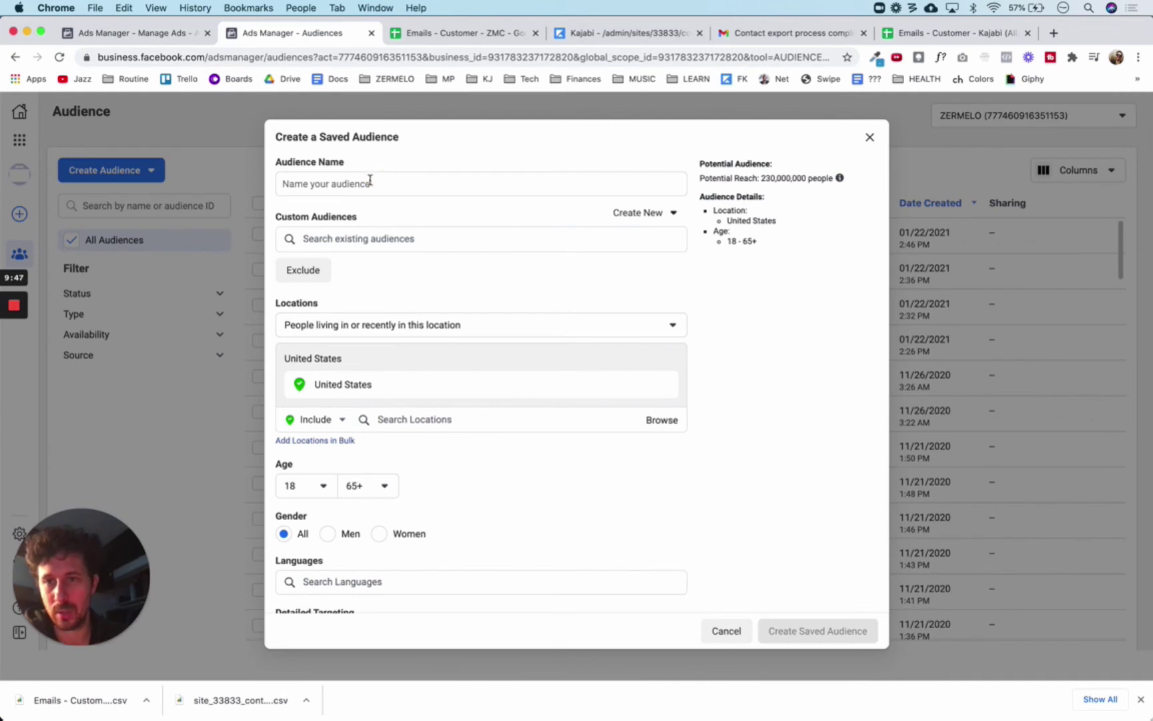
{"action": "left_click", "coordinate": [367, 182]}
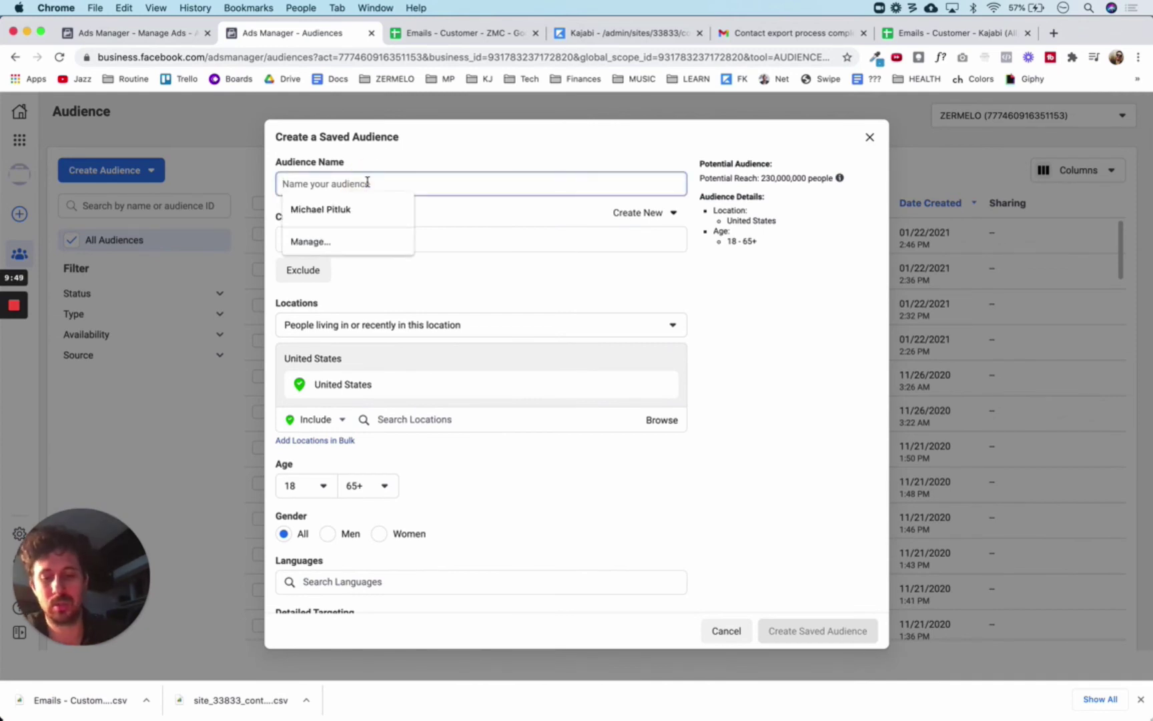
{"action": "type", "text": "Custom"}
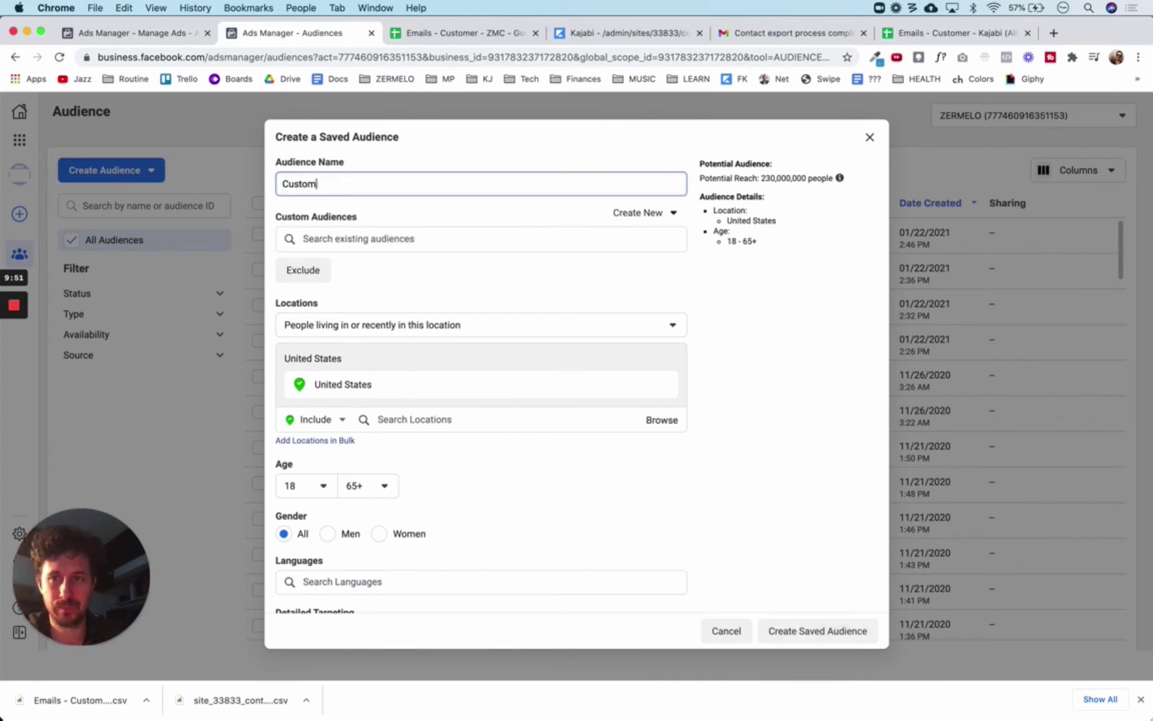
{"action": "type", "text": "er - Kajabi All"}
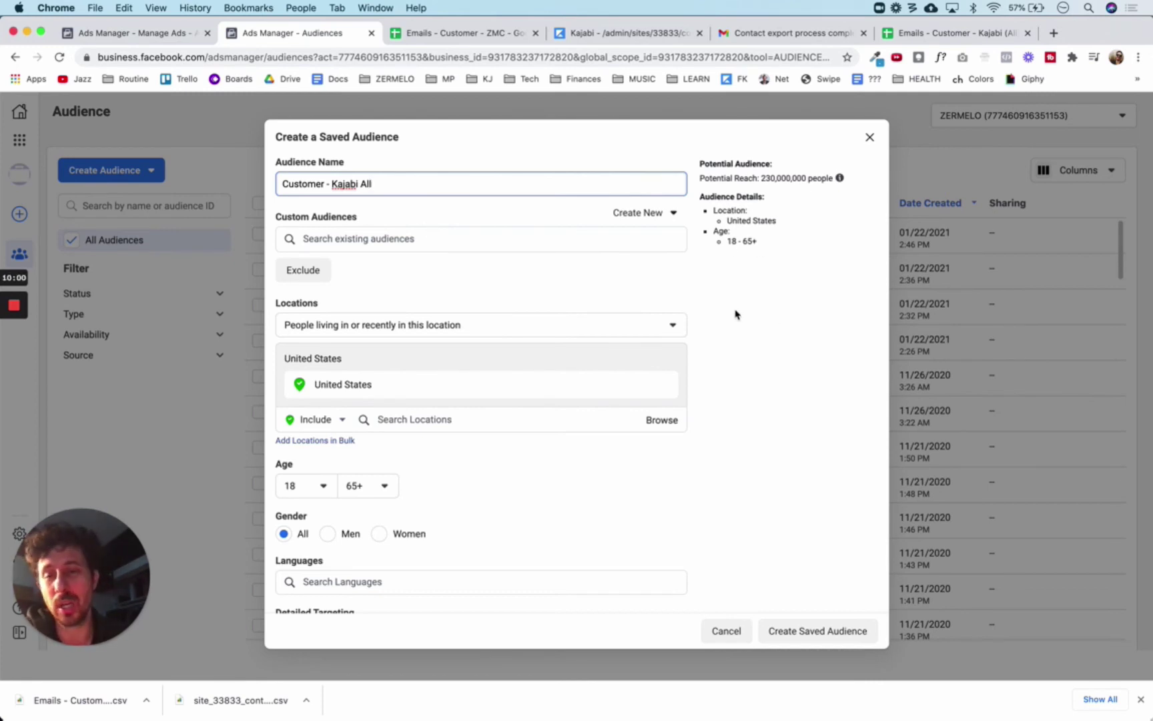
Step: Include the custom audiences Customer - ZMC (CSV), Customer - Solardo (CSV) and Customers - PAWSA (CSV) in the saved audience
{"action": "left_click", "coordinate": [346, 241]}
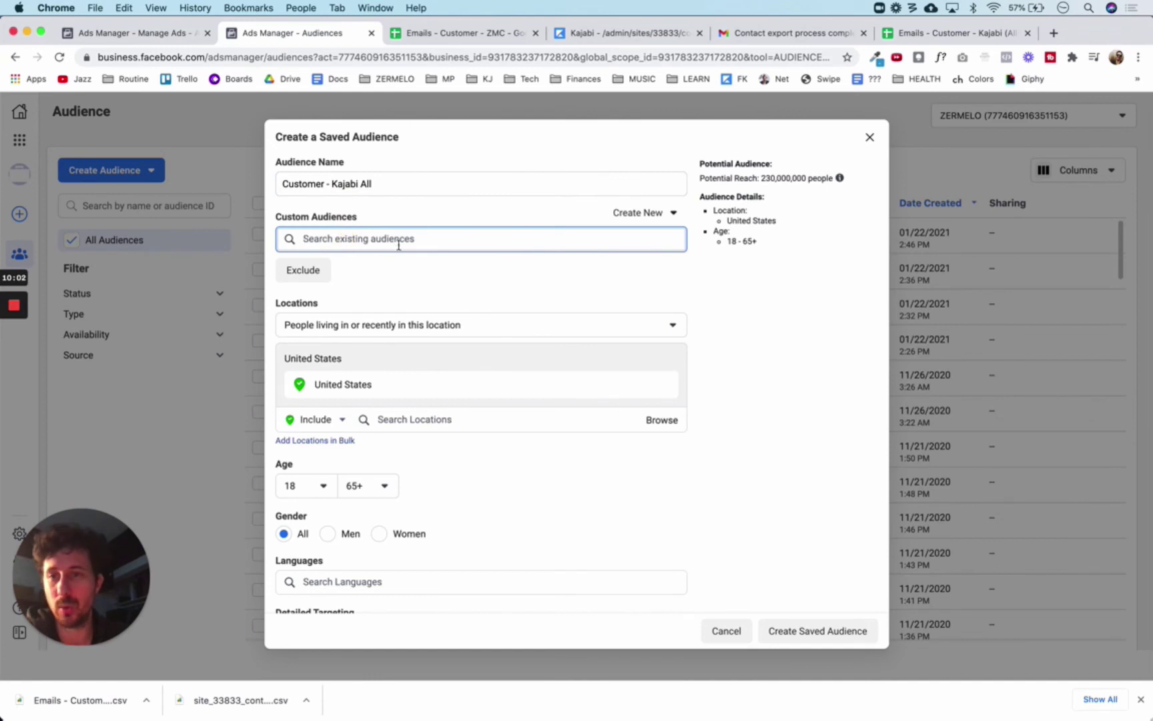
{"action": "left_click", "coordinate": [500, 240]}
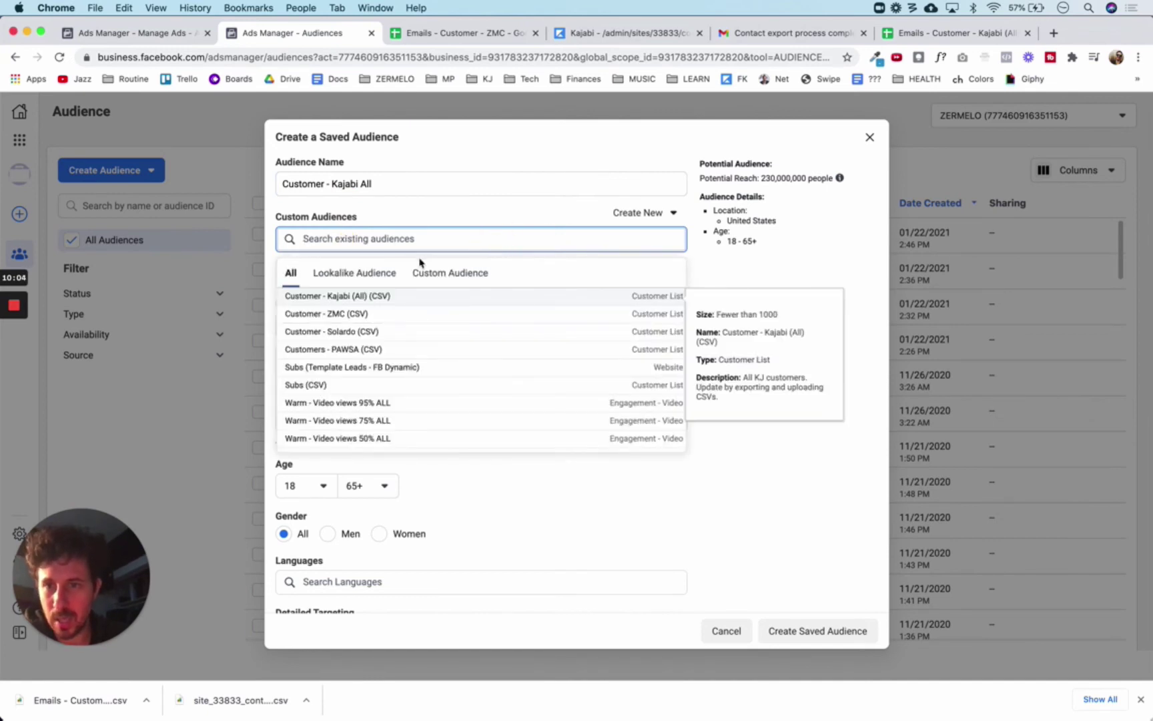
{"action": "left_click", "coordinate": [344, 315]}
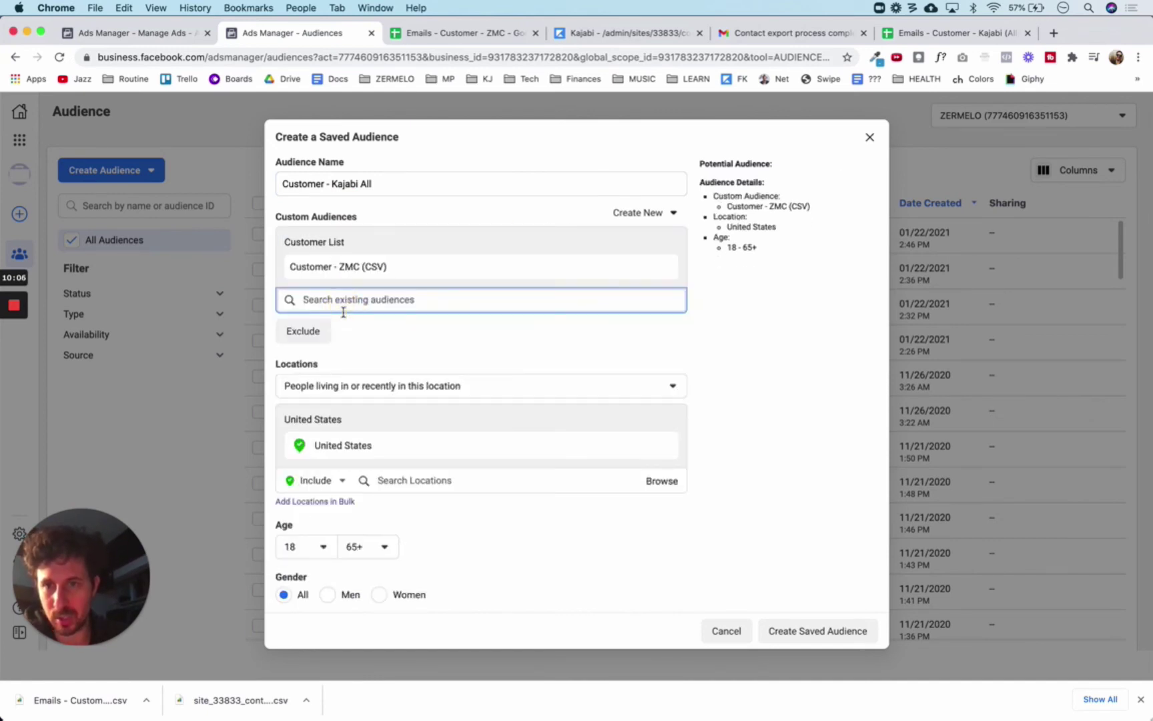
{"action": "left_click", "coordinate": [347, 304]}
{"action": "left_click", "coordinate": [354, 377]}
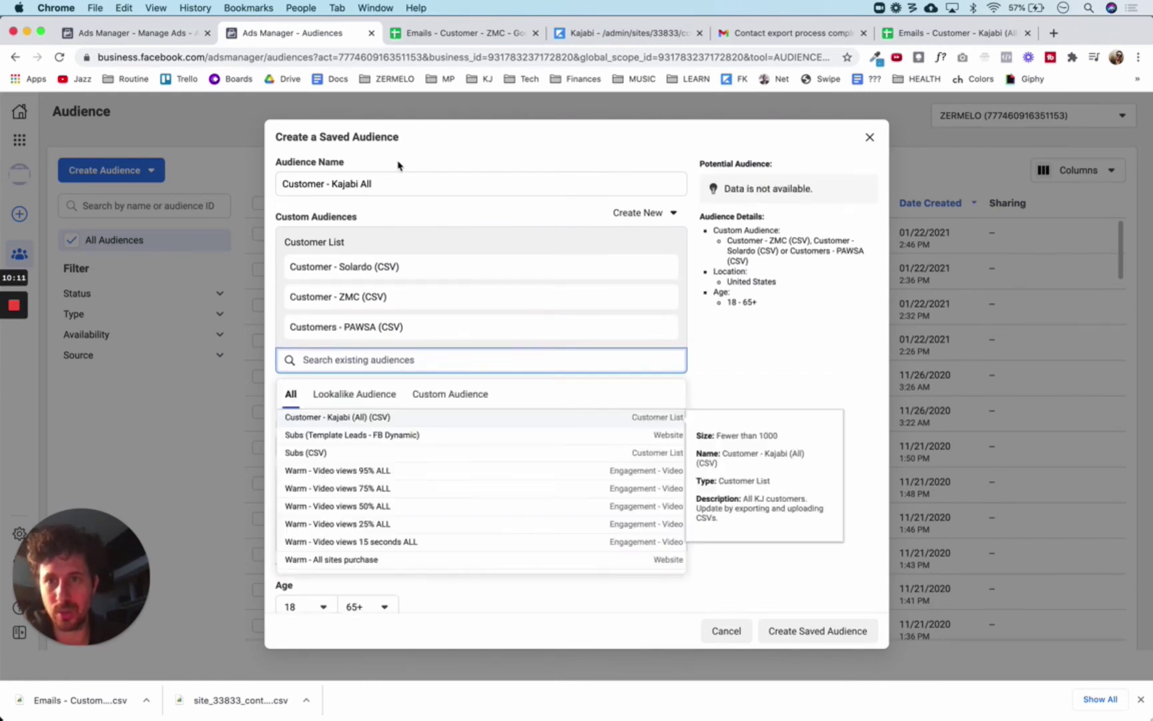
Step: Change the saved audience's name to "Customer - Kajabi (All)"
{"action": "left_click", "coordinate": [375, 187]}
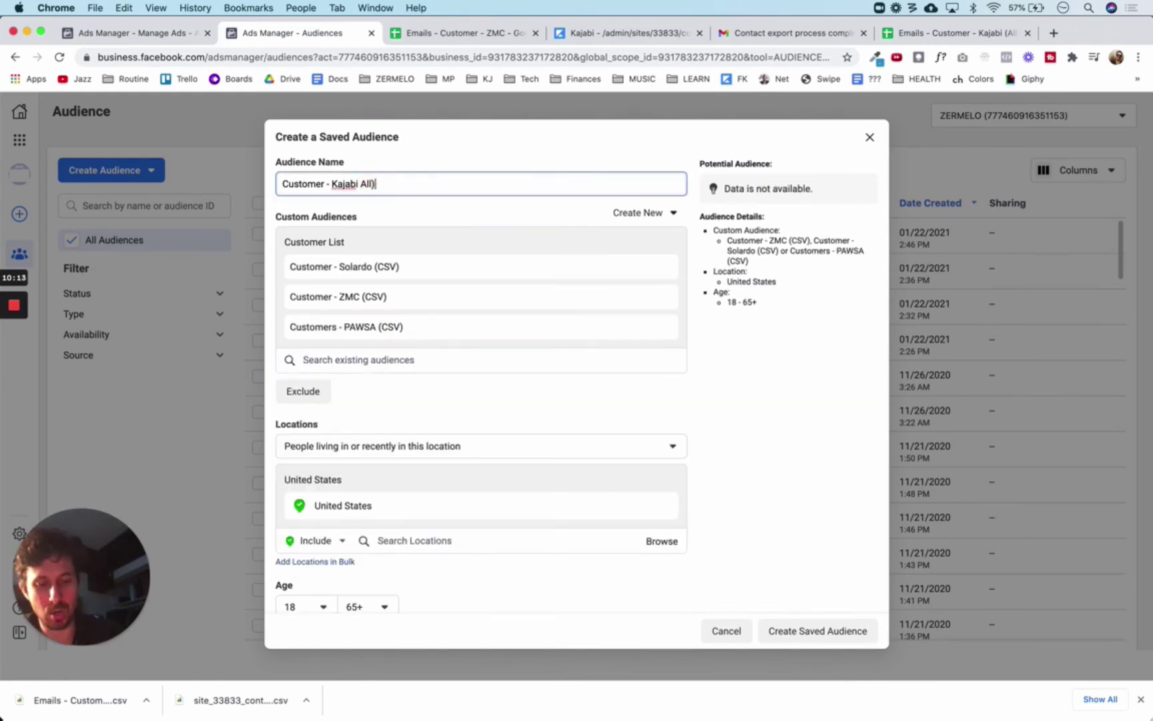
{"action": "type", "text": "("}
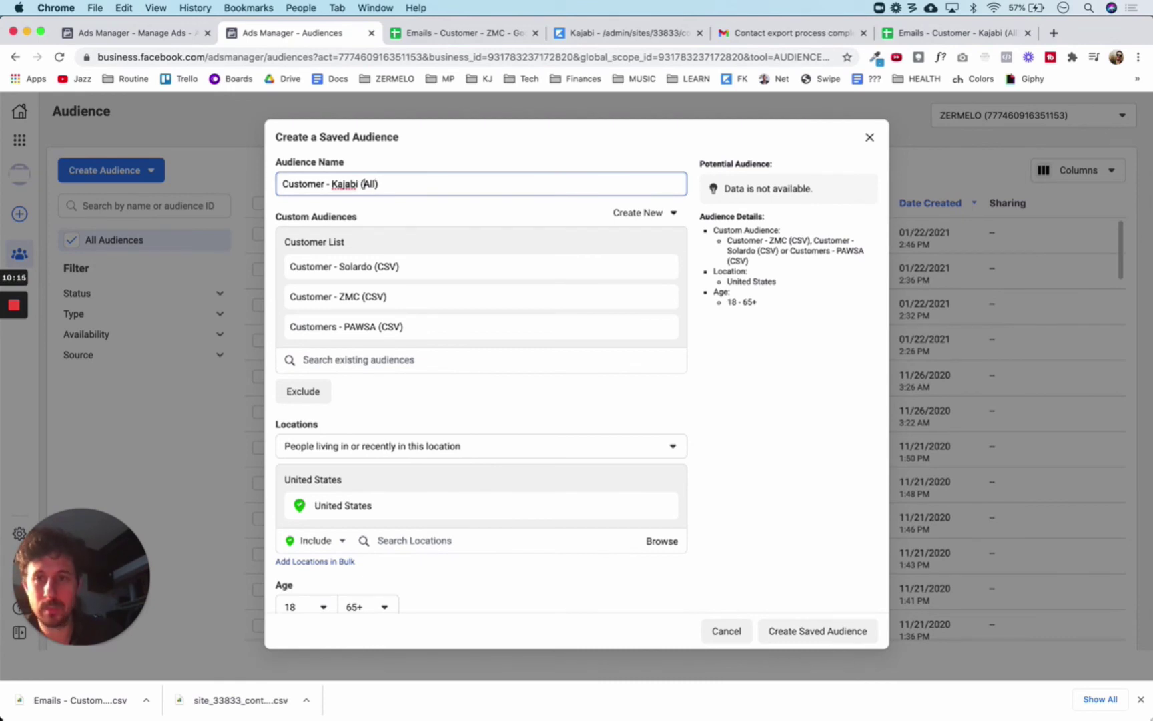
{"action": "left_click", "coordinate": [769, 399]}
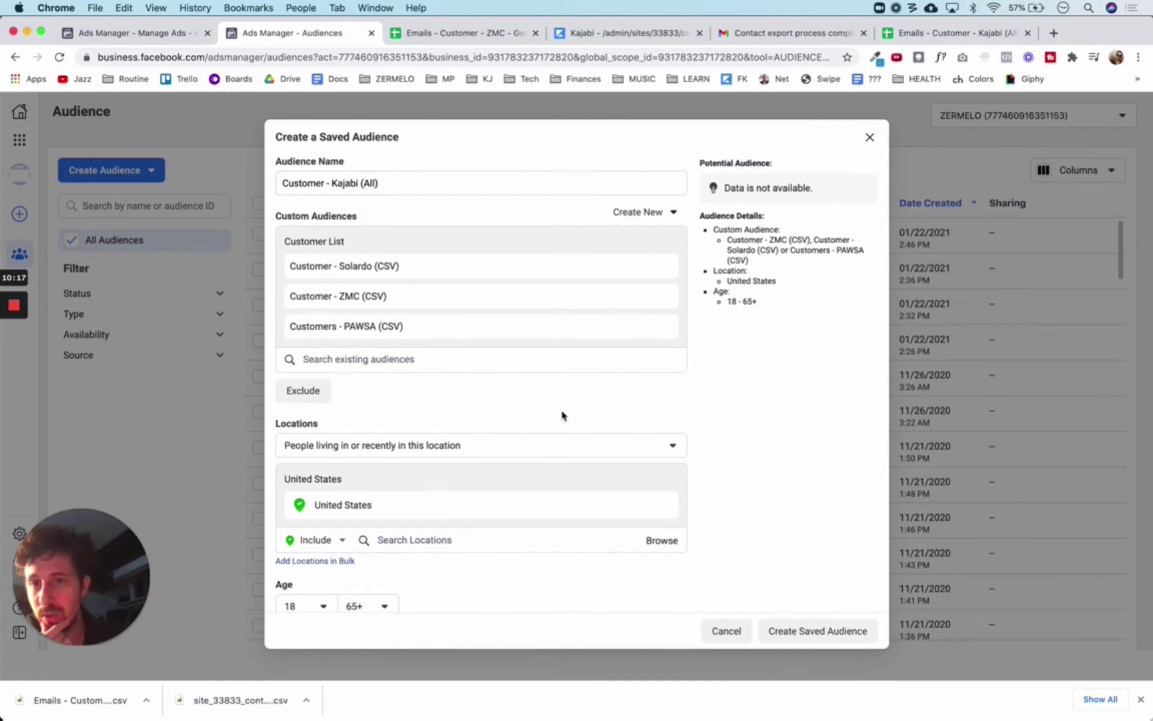
Step: Add United Kingdom to the saved audience's included locations
{"action": "scroll", "coordinate": [564, 415], "scroll_direction": "down", "scroll_amount": 2}
{"action": "scroll", "coordinate": [626, 344], "scroll_direction": "down", "scroll_amount": 2}
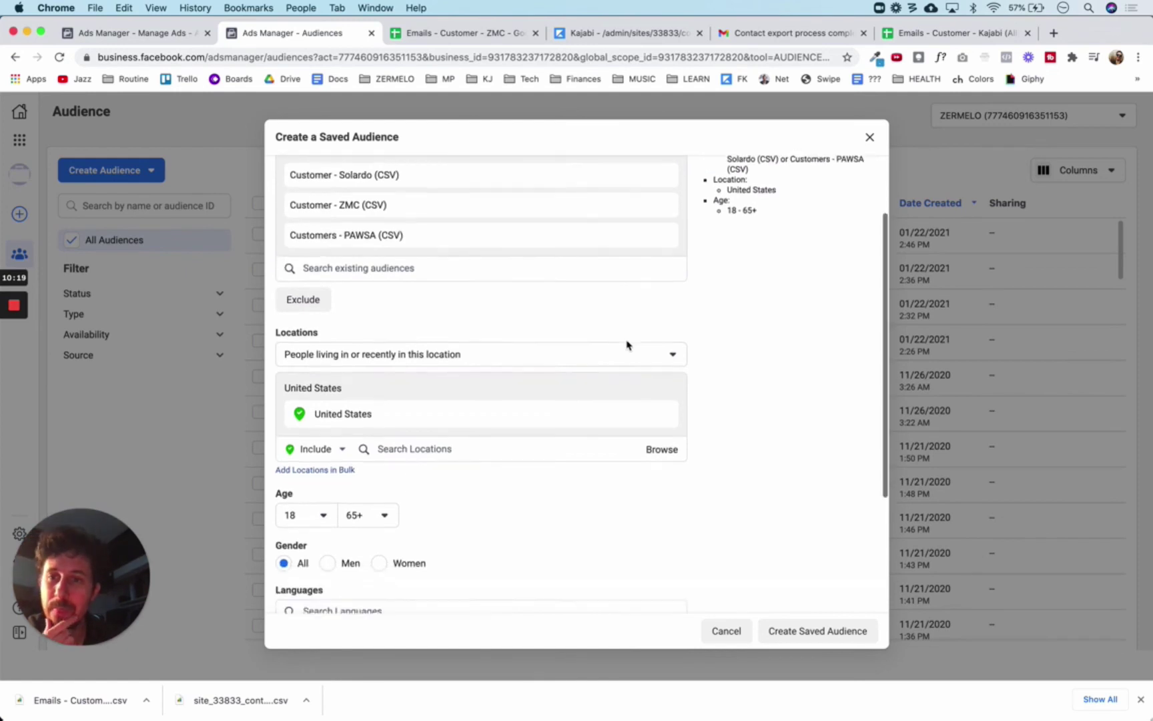
{"action": "left_click", "coordinate": [486, 448]}
{"action": "type", "text": "kingdom"}
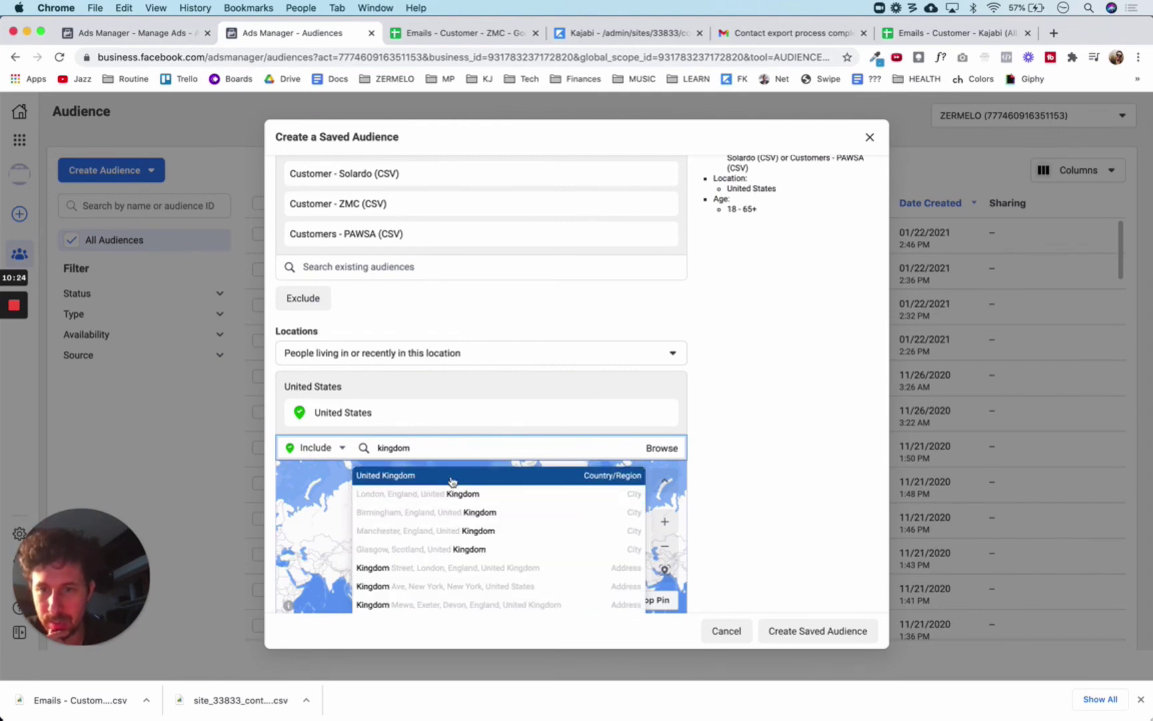
{"action": "left_click", "coordinate": [451, 482]}
Step: Review the saved audience's locations, age, gender, language and detailed targeting settings, and close the dialog without creating the audience
{"action": "scroll", "coordinate": [791, 496], "scroll_direction": "down", "scroll_amount": 5}
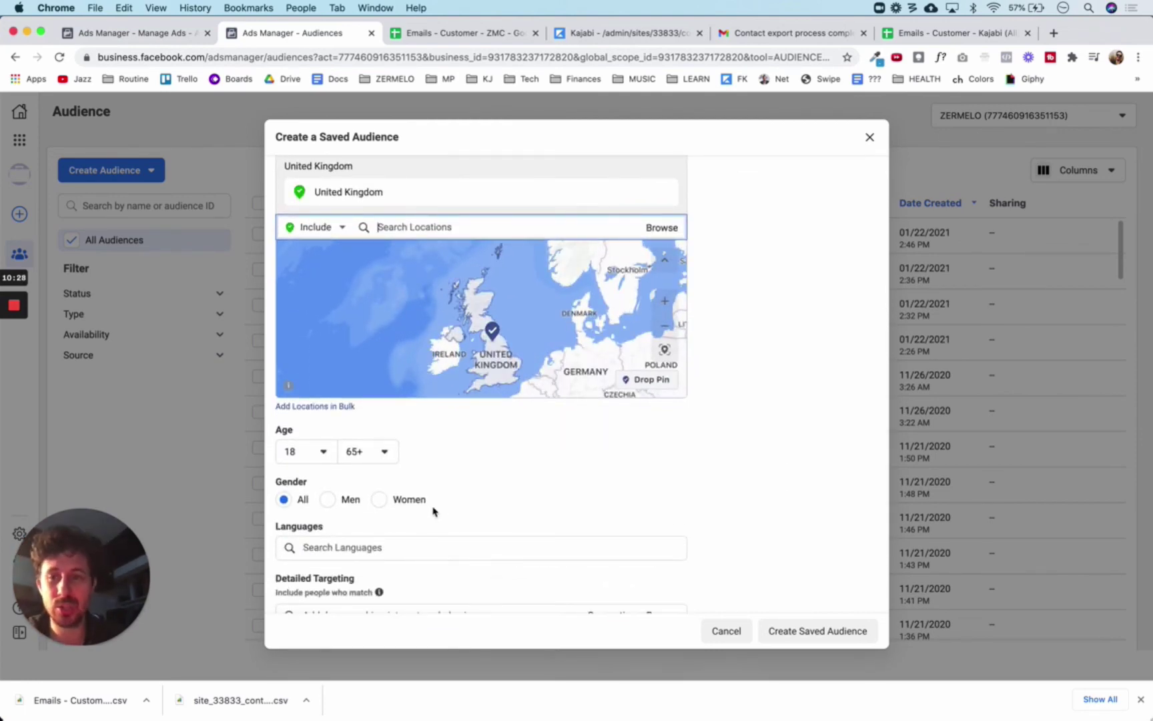
{"action": "scroll", "coordinate": [433, 511], "scroll_direction": "down", "scroll_amount": 1}
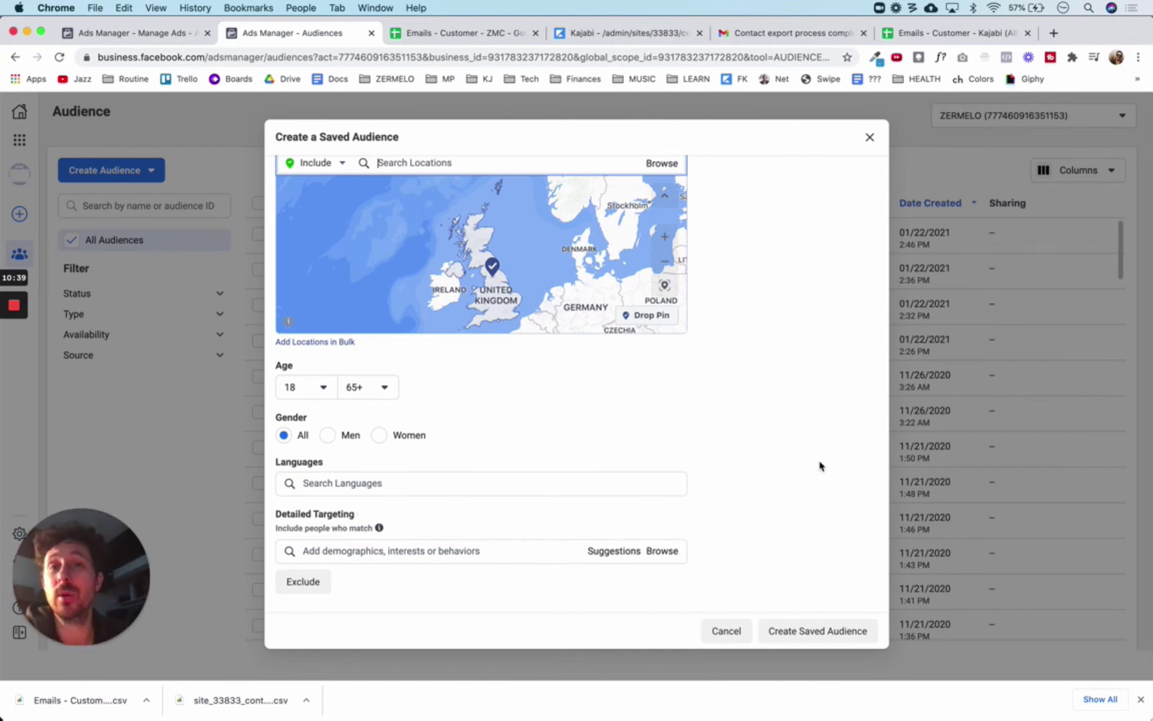
{"action": "scroll", "coordinate": [820, 465], "scroll_direction": "up", "scroll_amount": 10}
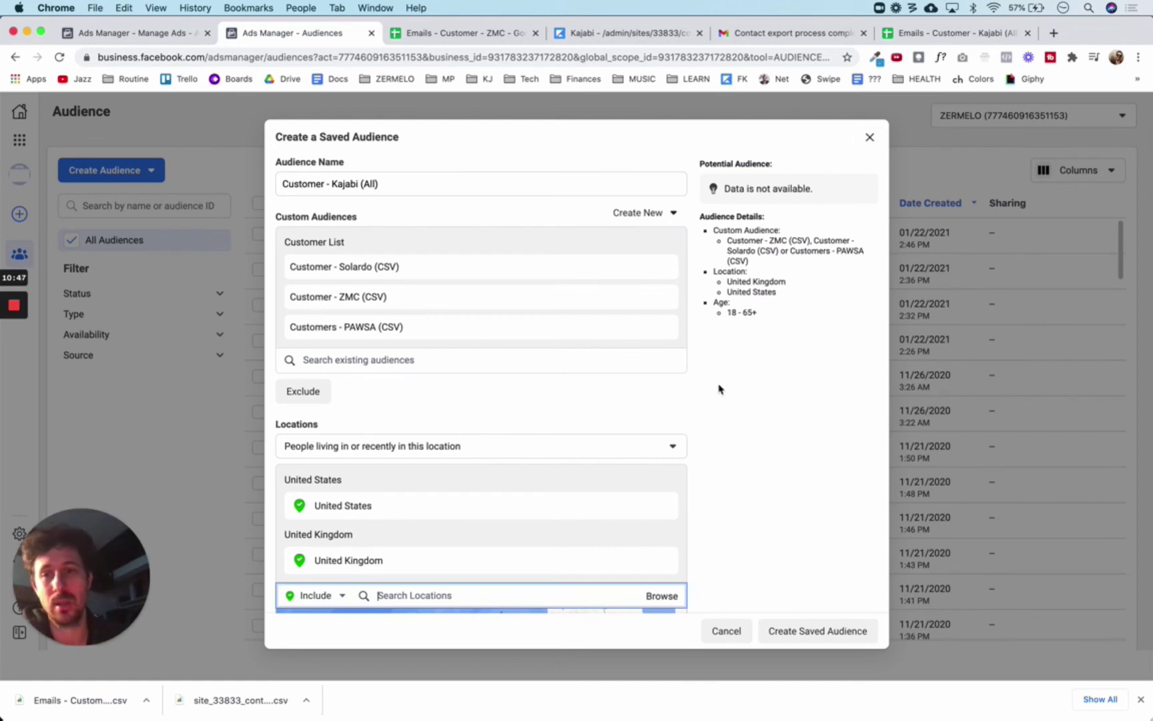
{"action": "scroll", "coordinate": [674, 412], "scroll_direction": "down", "scroll_amount": 5}
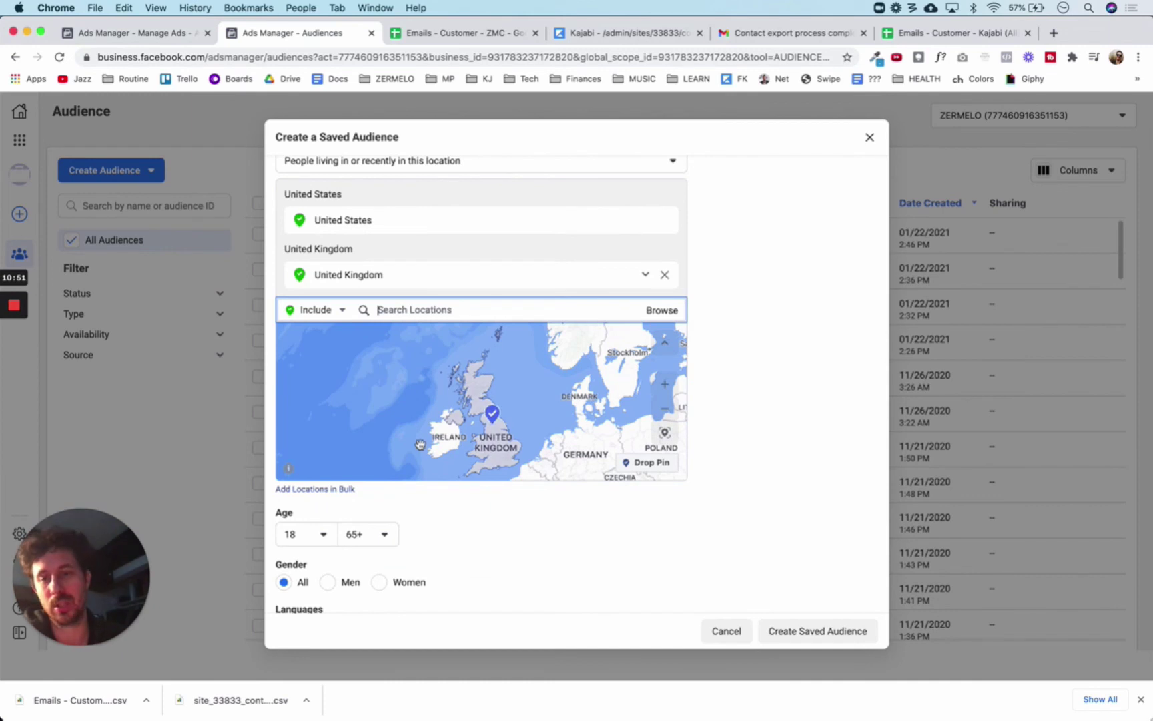
{"action": "scroll", "coordinate": [394, 458], "scroll_direction": "down", "scroll_amount": 5}
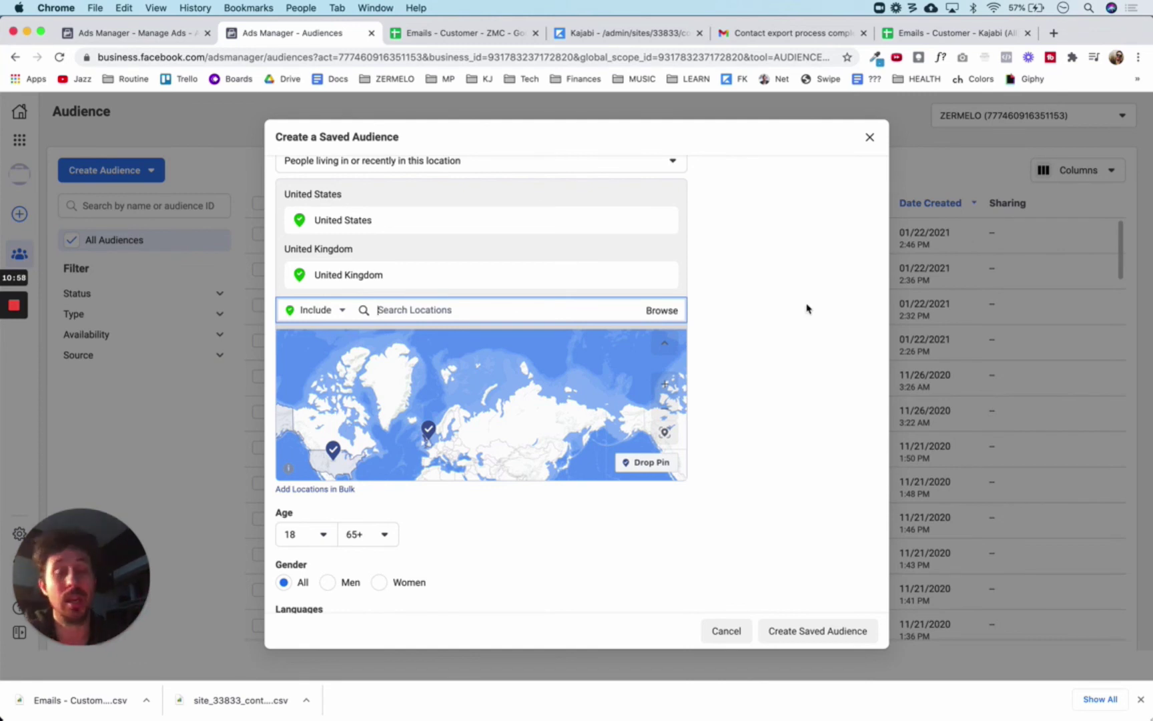
{"action": "scroll", "coordinate": [806, 309], "scroll_direction": "up", "scroll_amount": 5}
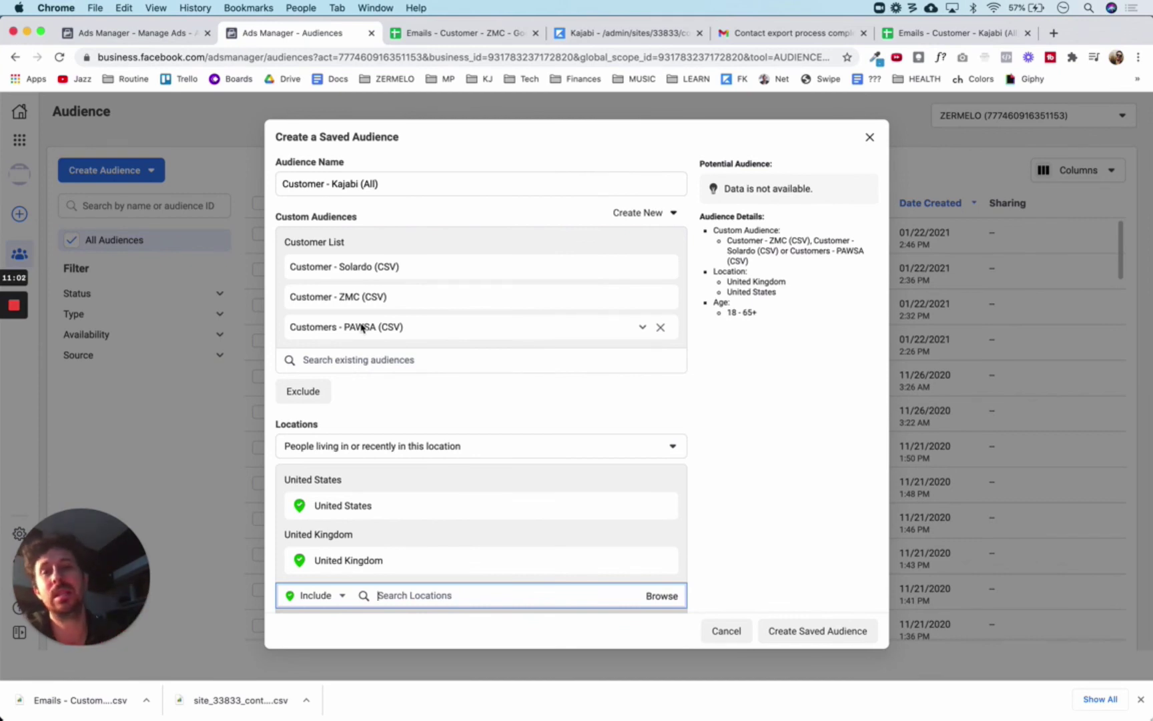
{"action": "left_click", "coordinate": [870, 137]}
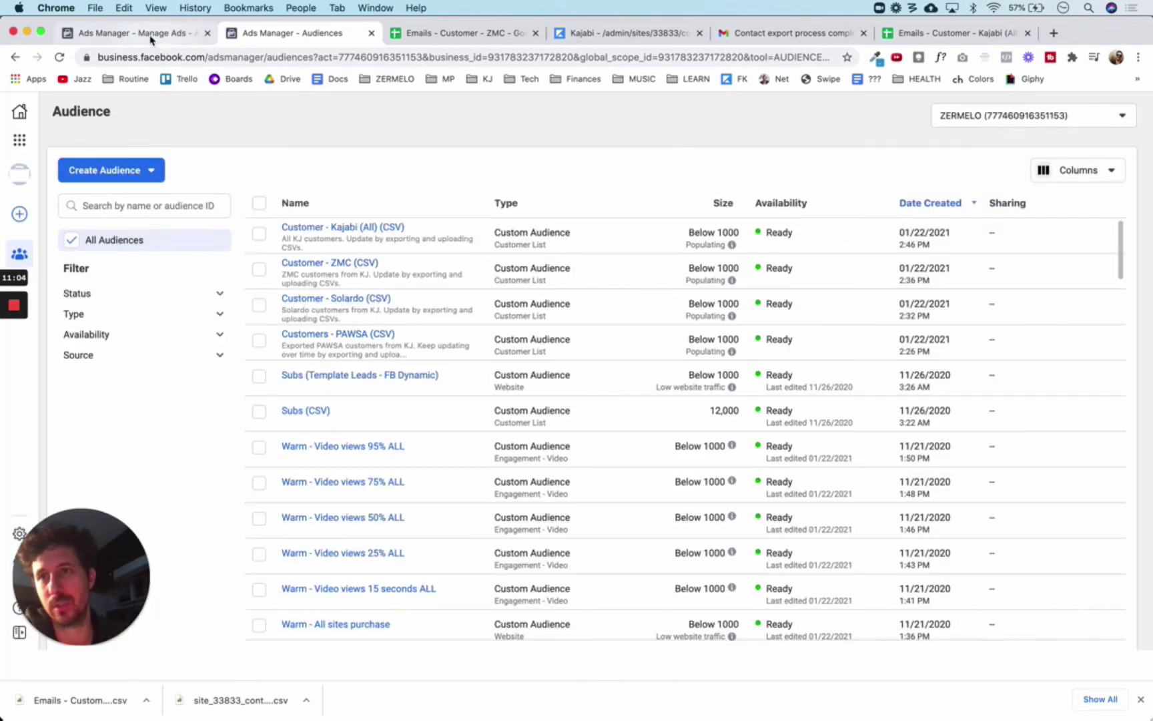
Step: Return to the Louder Mixes ad set and examine its included lookalike audiences and excluded warm page, video and website audiences
{"action": "left_click", "coordinate": [151, 40]}
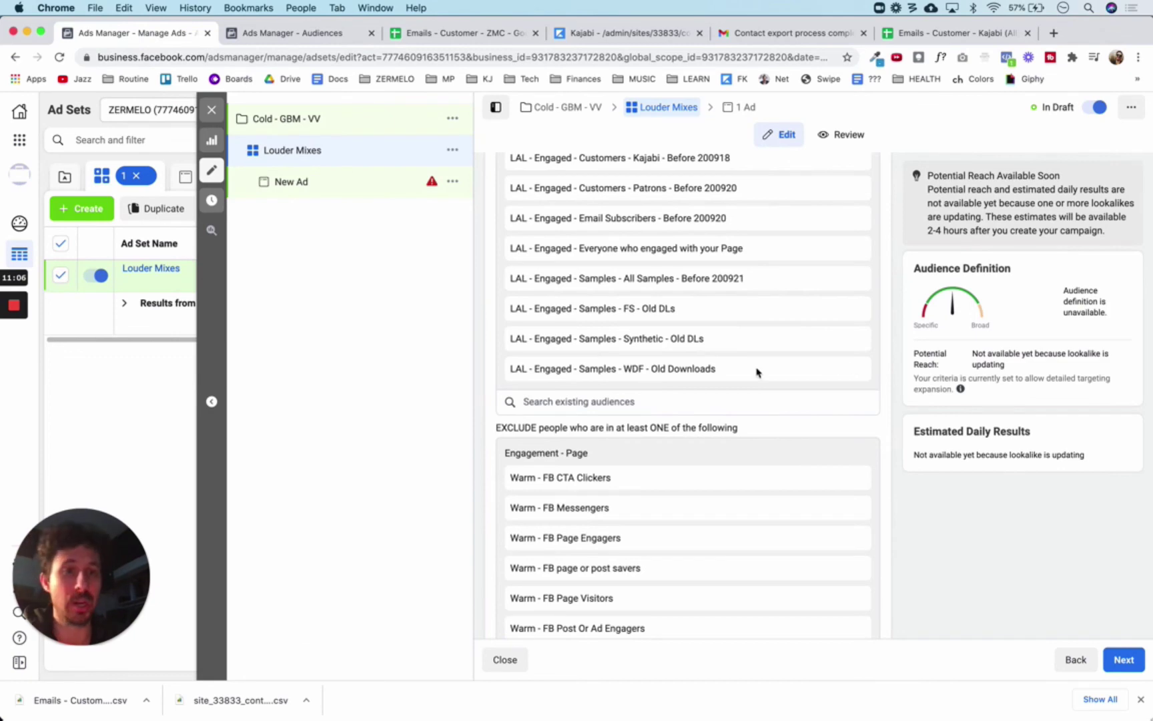
{"action": "scroll", "coordinate": [757, 371], "scroll_direction": "down", "scroll_amount": 5}
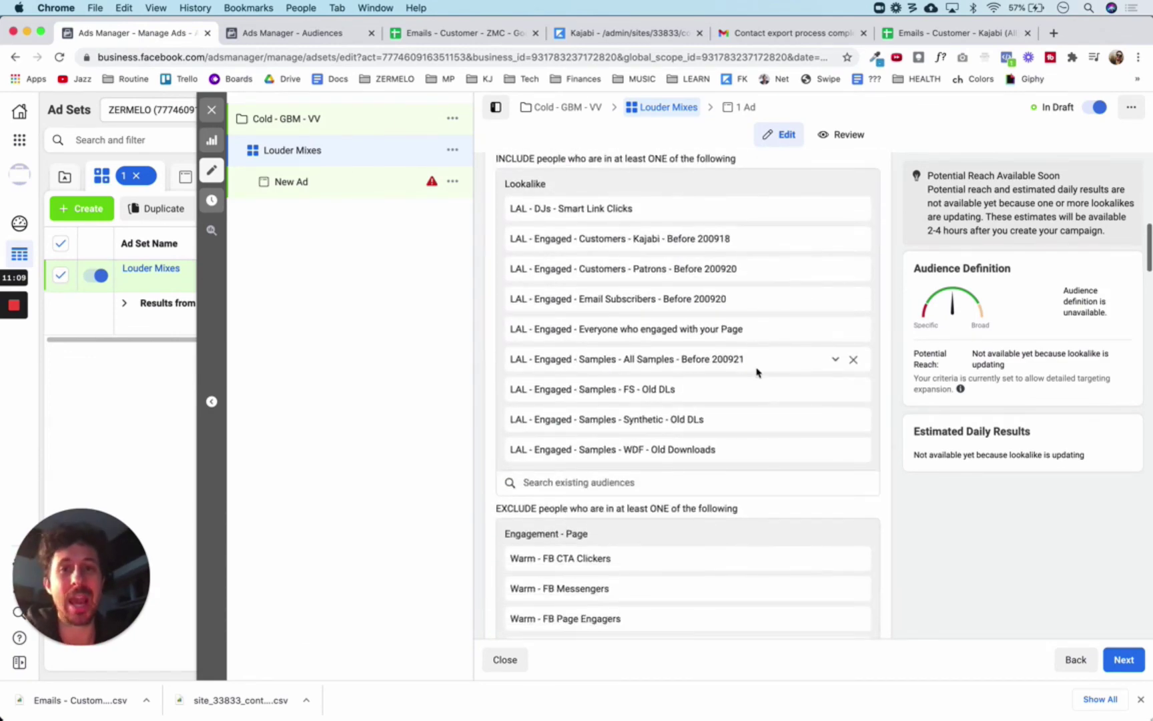
{"action": "scroll", "coordinate": [608, 216], "scroll_direction": "up", "scroll_amount": 3}
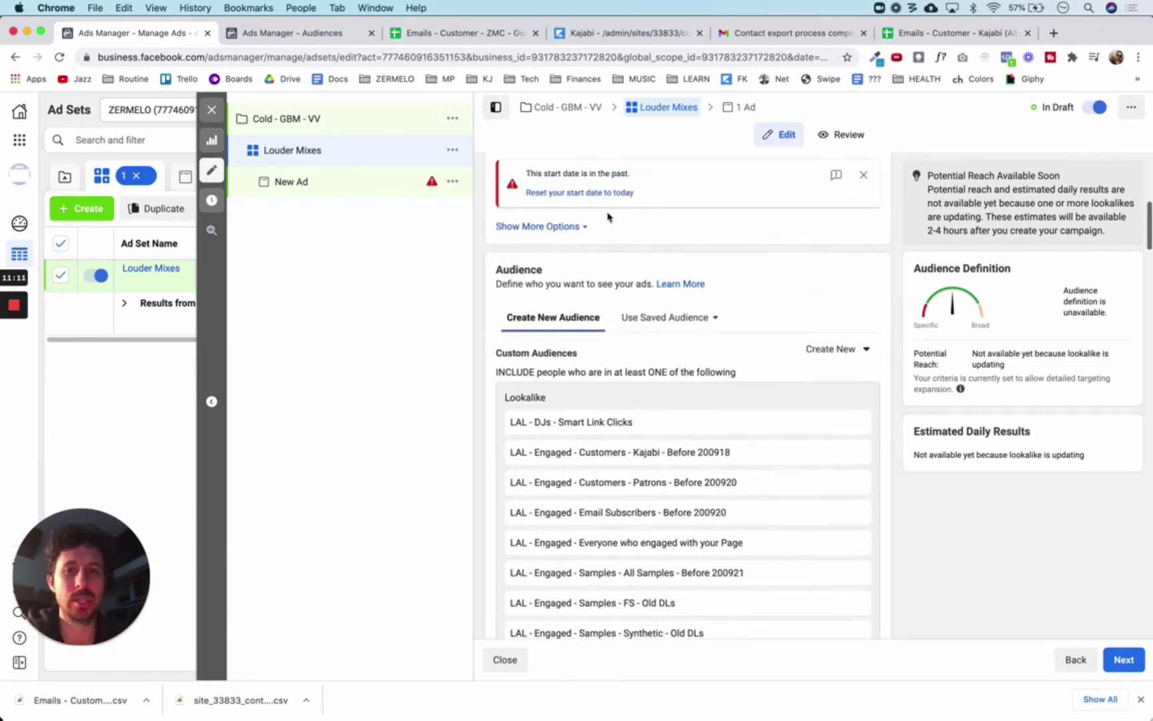
{"action": "scroll", "coordinate": [587, 450], "scroll_direction": "down", "scroll_amount": 1}
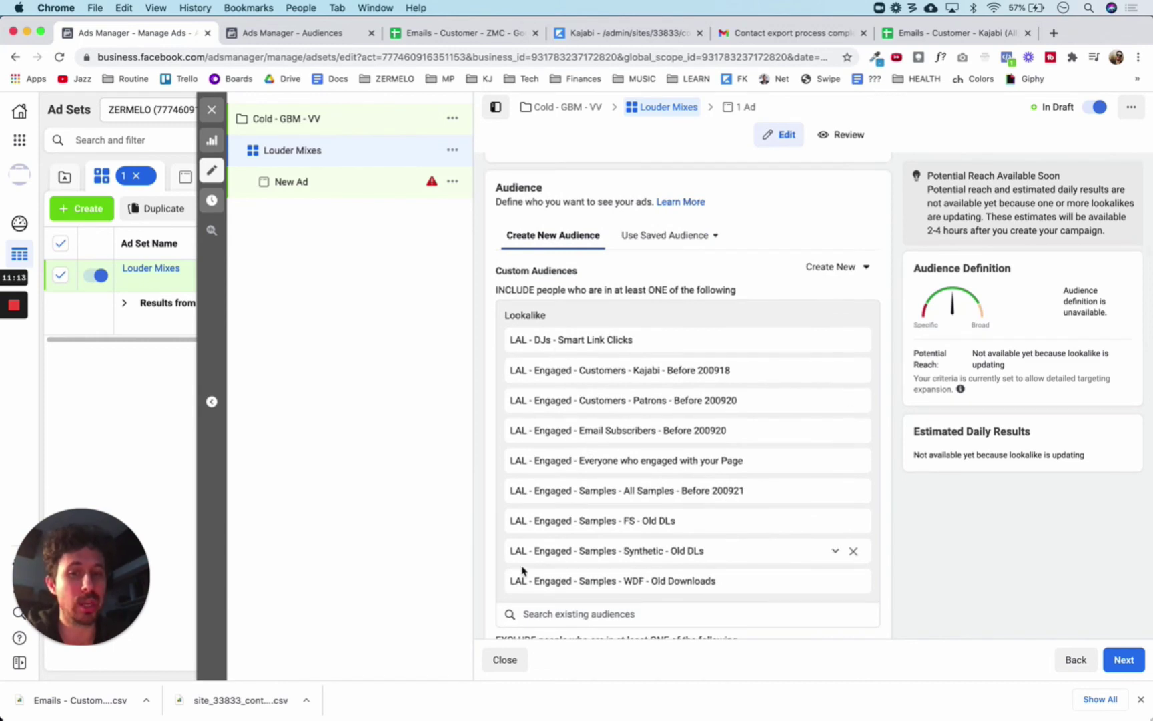
{"action": "scroll", "coordinate": [571, 515], "scroll_direction": "down", "scroll_amount": 5}
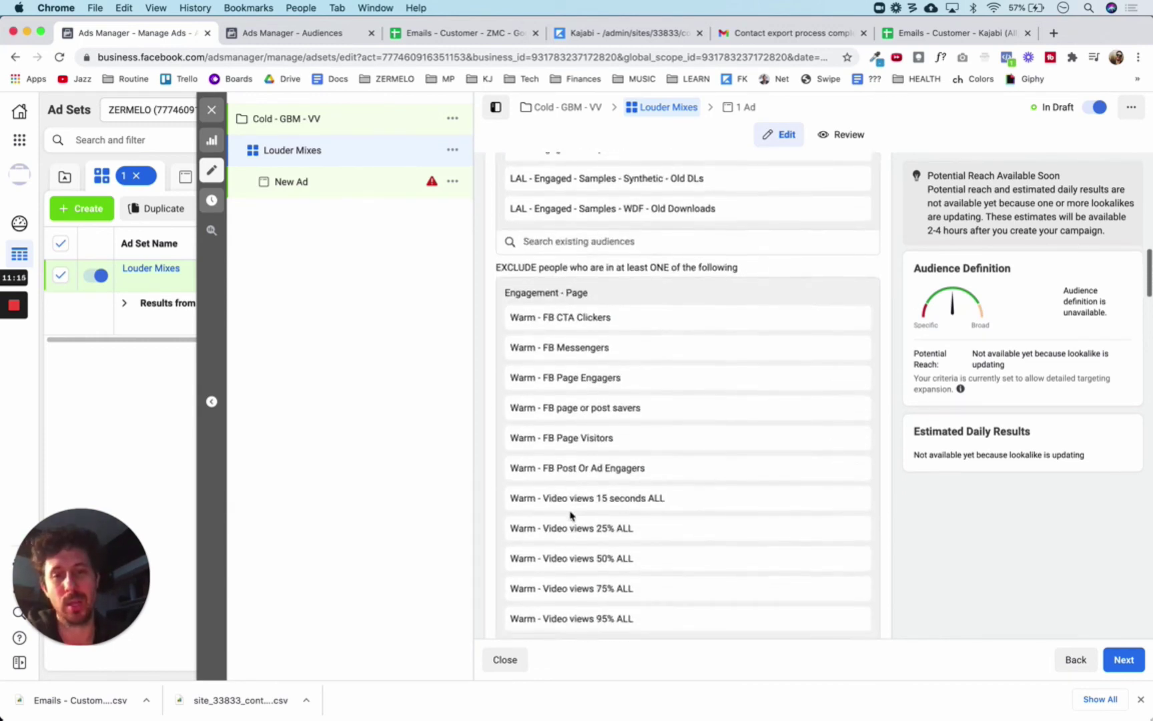
{"action": "scroll", "coordinate": [570, 515], "scroll_direction": "down", "scroll_amount": 1}
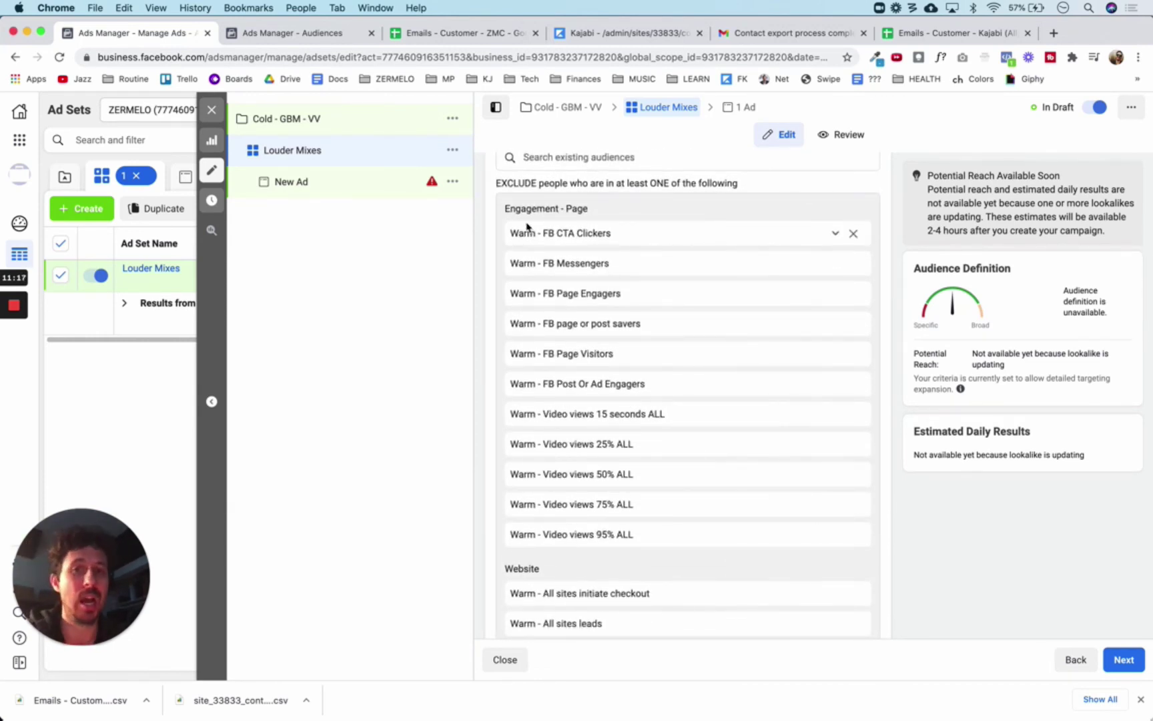
{"action": "scroll", "coordinate": [558, 446], "scroll_direction": "down", "scroll_amount": 9}
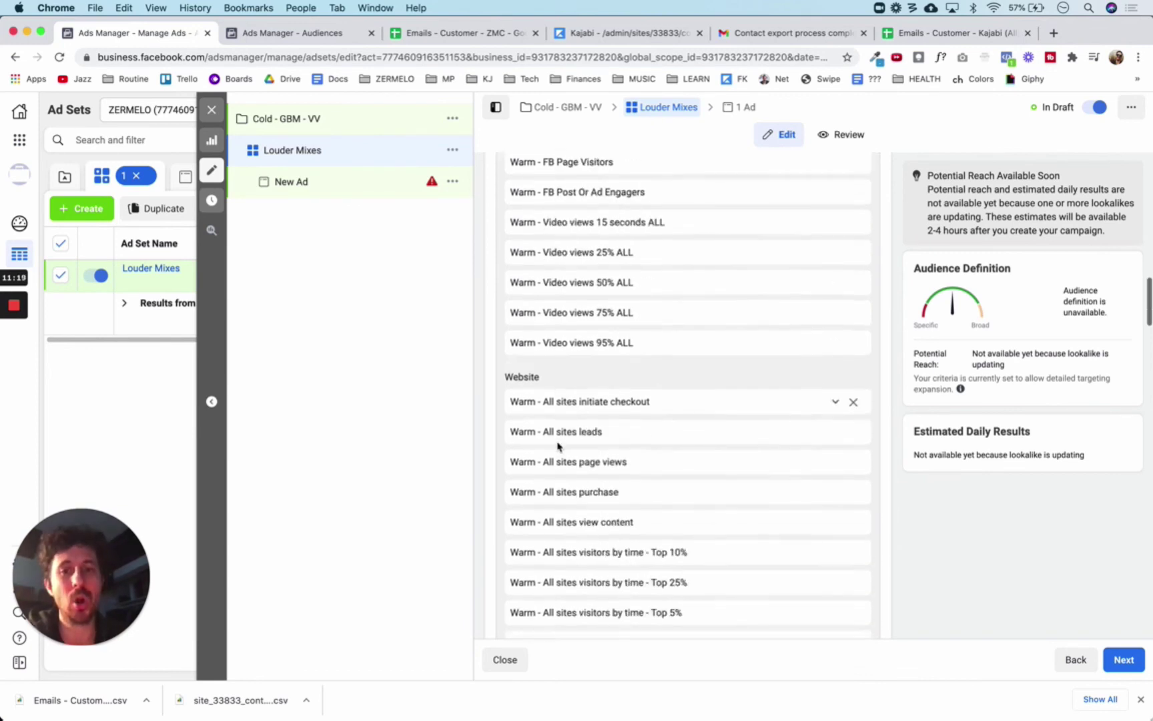
{"action": "scroll", "coordinate": [558, 446], "scroll_direction": "up", "scroll_amount": 4}
{"action": "scroll", "coordinate": [558, 446], "scroll_direction": "up", "scroll_amount": 6}
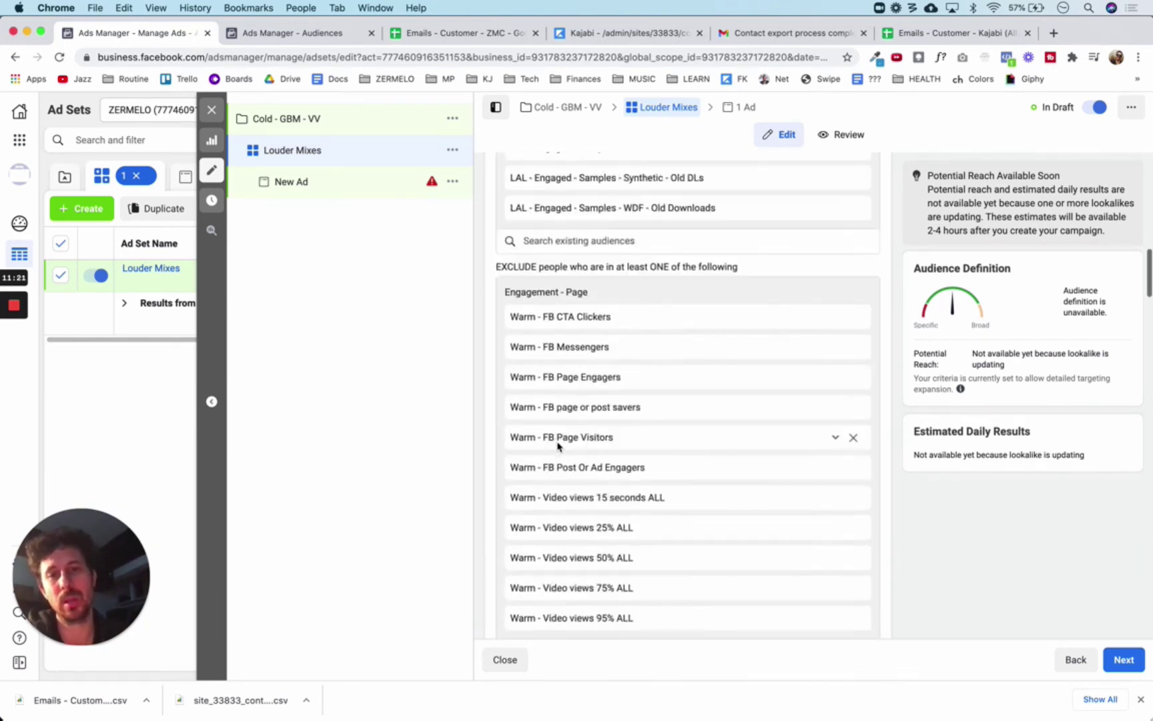
{"action": "scroll", "coordinate": [558, 446], "scroll_direction": "down", "scroll_amount": 2}
{"action": "scroll", "coordinate": [558, 446], "scroll_direction": "up", "scroll_amount": 1}
{"action": "scroll", "coordinate": [558, 446], "scroll_direction": "down", "scroll_amount": 4}
{"action": "scroll", "coordinate": [558, 446], "scroll_direction": "down", "scroll_amount": 2}
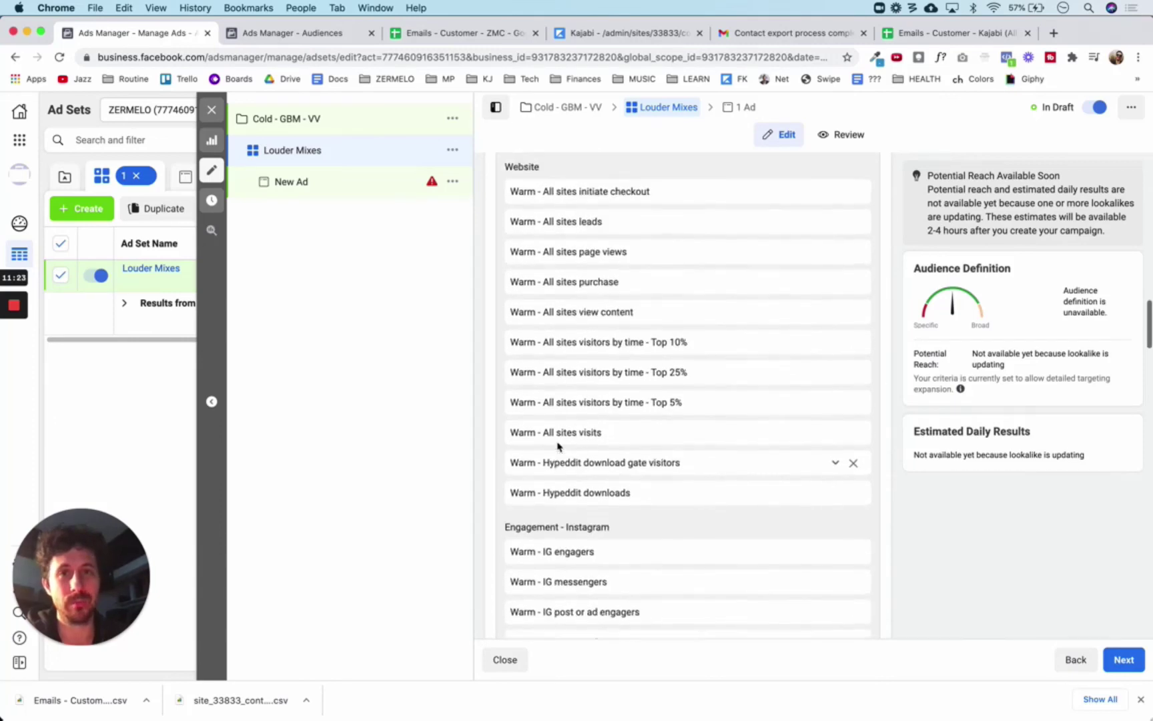
{"action": "scroll", "coordinate": [558, 446], "scroll_direction": "up", "scroll_amount": 7}
{"action": "scroll", "coordinate": [558, 446], "scroll_direction": "down", "scroll_amount": 3}
{"action": "scroll", "coordinate": [558, 446], "scroll_direction": "down", "scroll_amount": 1}
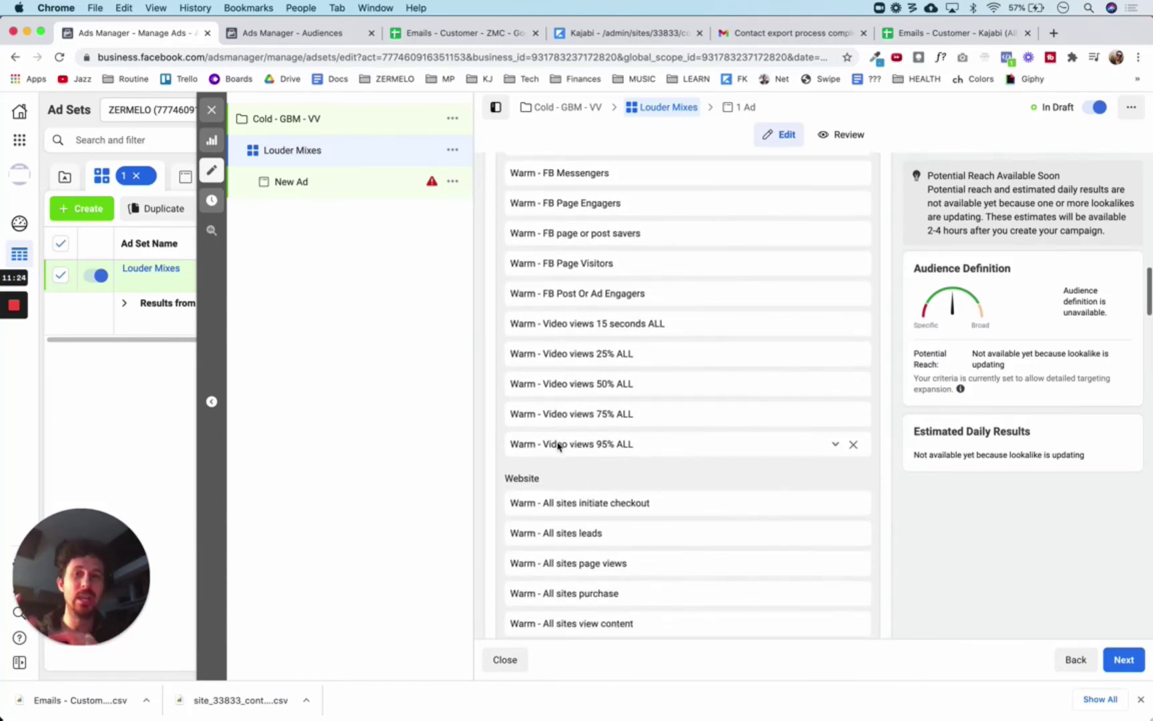
{"action": "scroll", "coordinate": [558, 446], "scroll_direction": "up", "scroll_amount": 15}
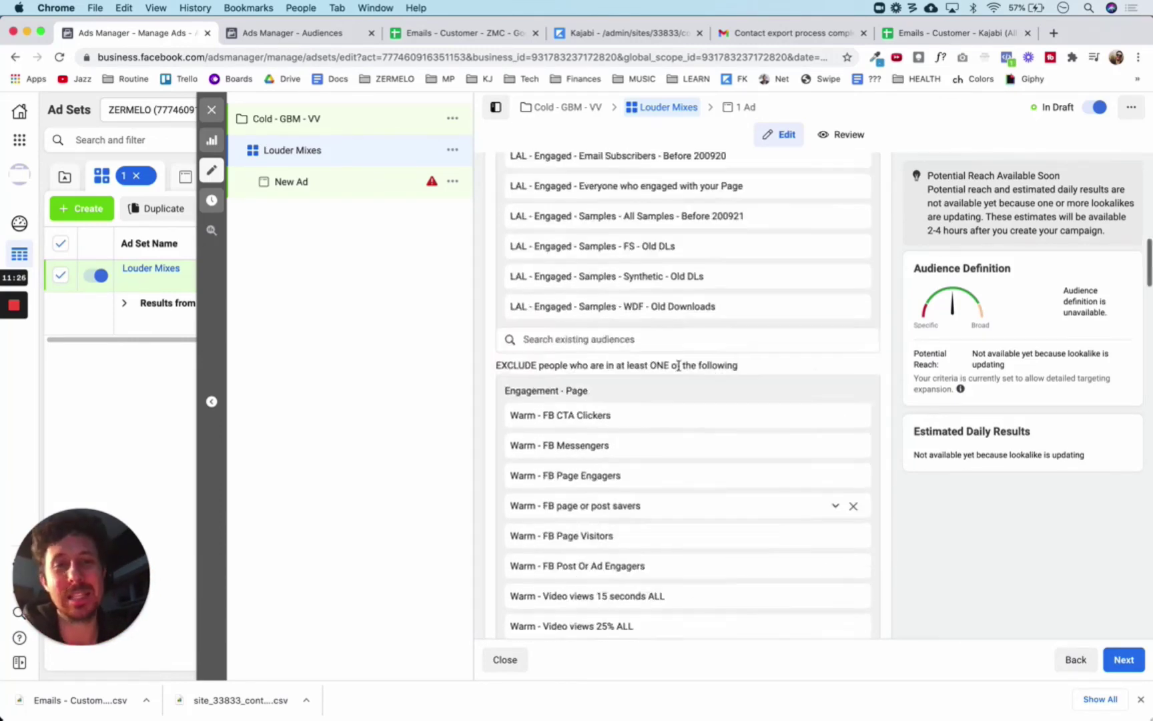
Step: Examine the ad set's excluded Instagram audiences, targeted locations and age range, and go back over its budget and custom audience lists
{"action": "scroll", "coordinate": [679, 370], "scroll_direction": "down", "scroll_amount": 6}
{"action": "scroll", "coordinate": [680, 371], "scroll_direction": "down", "scroll_amount": 15}
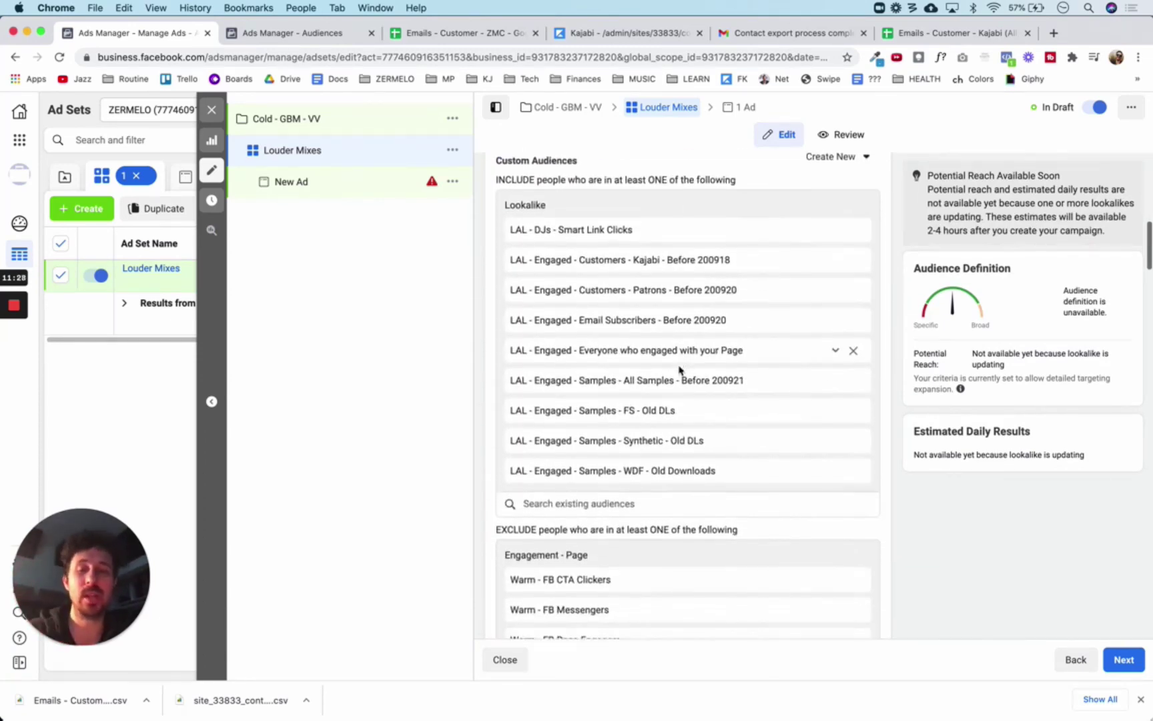
{"action": "scroll", "coordinate": [679, 370], "scroll_direction": "down", "scroll_amount": 5}
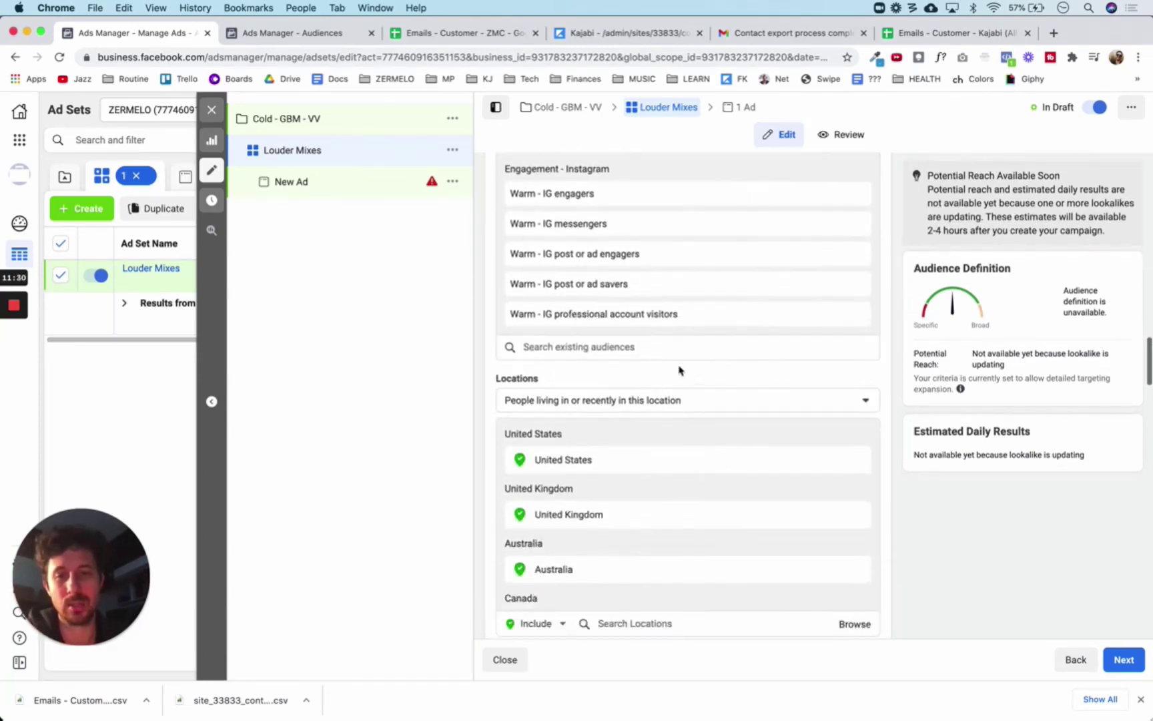
{"action": "scroll", "coordinate": [678, 367], "scroll_direction": "down", "scroll_amount": 6}
{"action": "scroll", "coordinate": [677, 363], "scroll_direction": "up", "scroll_amount": 2}
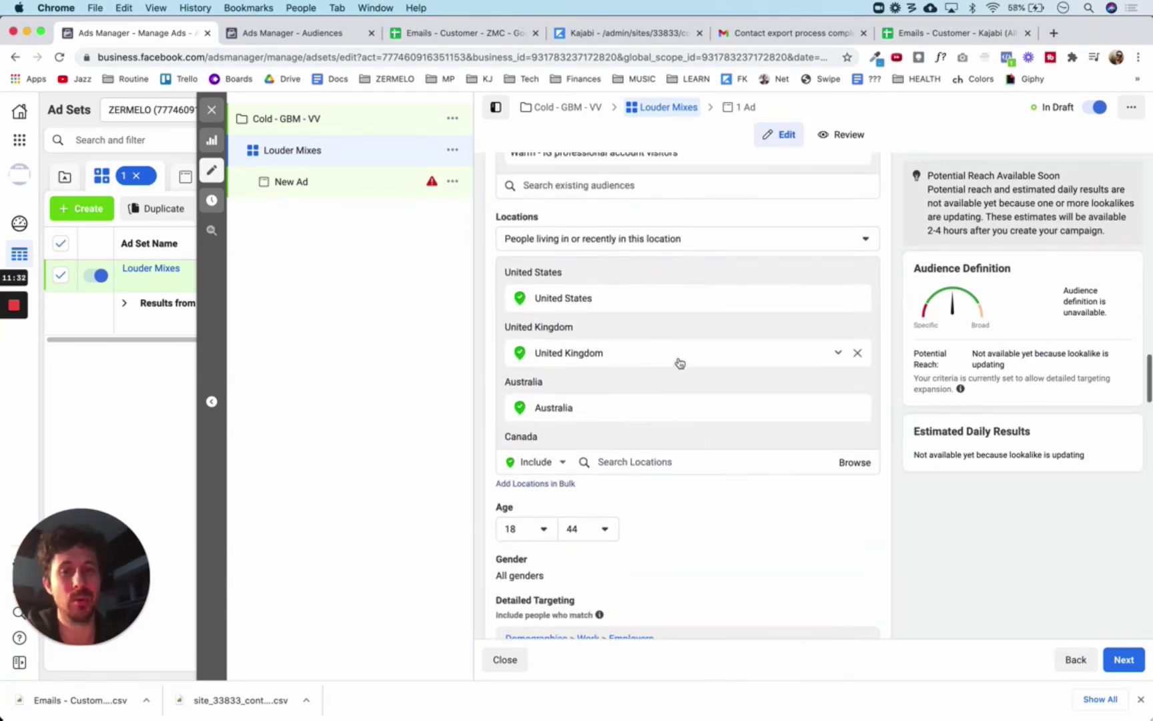
{"action": "scroll", "coordinate": [759, 327], "scroll_direction": "down", "scroll_amount": 3}
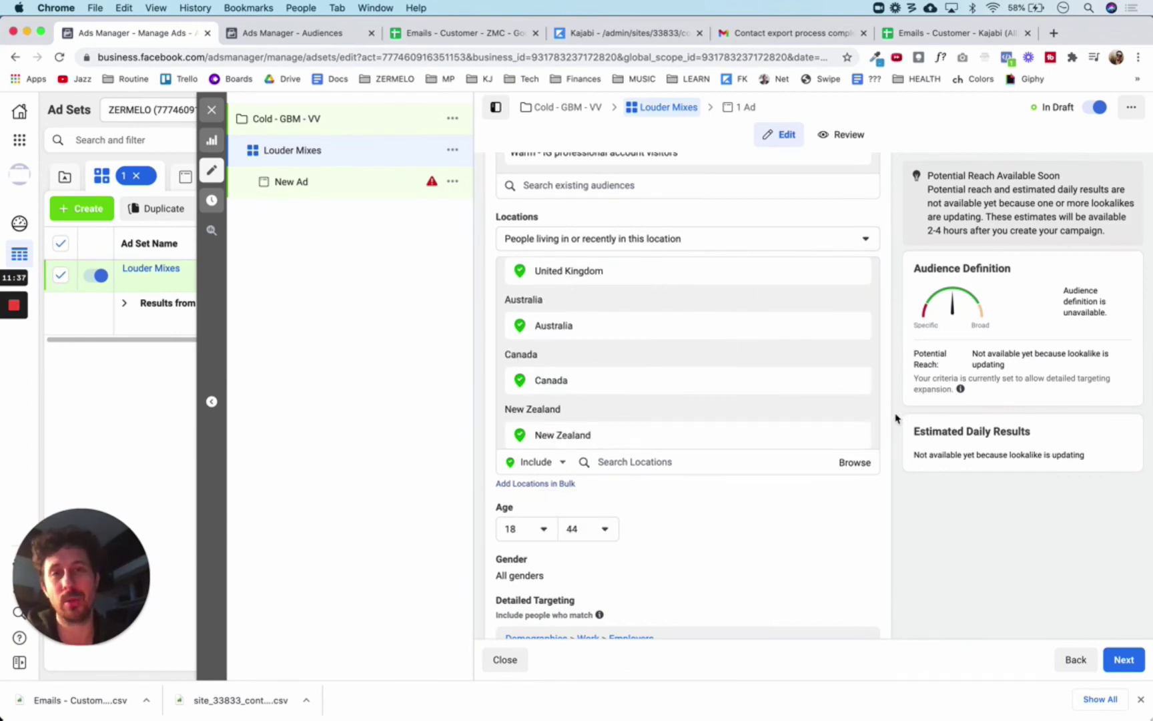
{"action": "scroll", "coordinate": [898, 417], "scroll_direction": "up", "scroll_amount": 15}
{"action": "scroll", "coordinate": [897, 418], "scroll_direction": "up", "scroll_amount": 3}
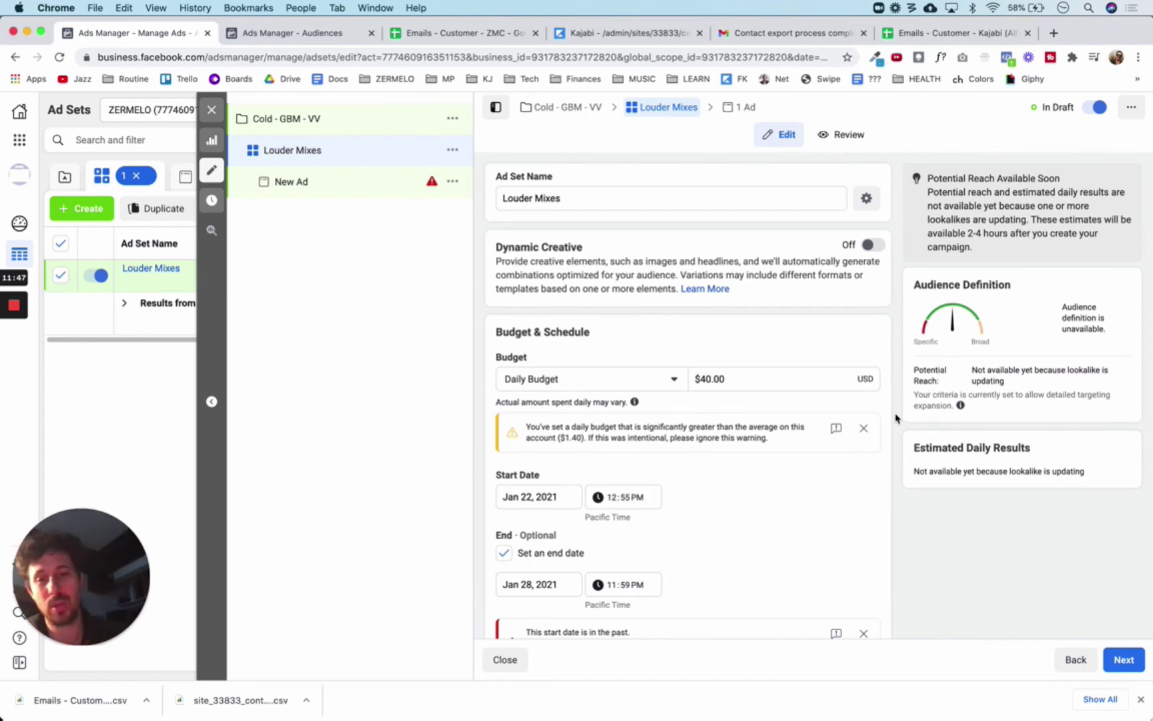
{"action": "scroll", "coordinate": [770, 579], "scroll_direction": "down", "scroll_amount": 10}
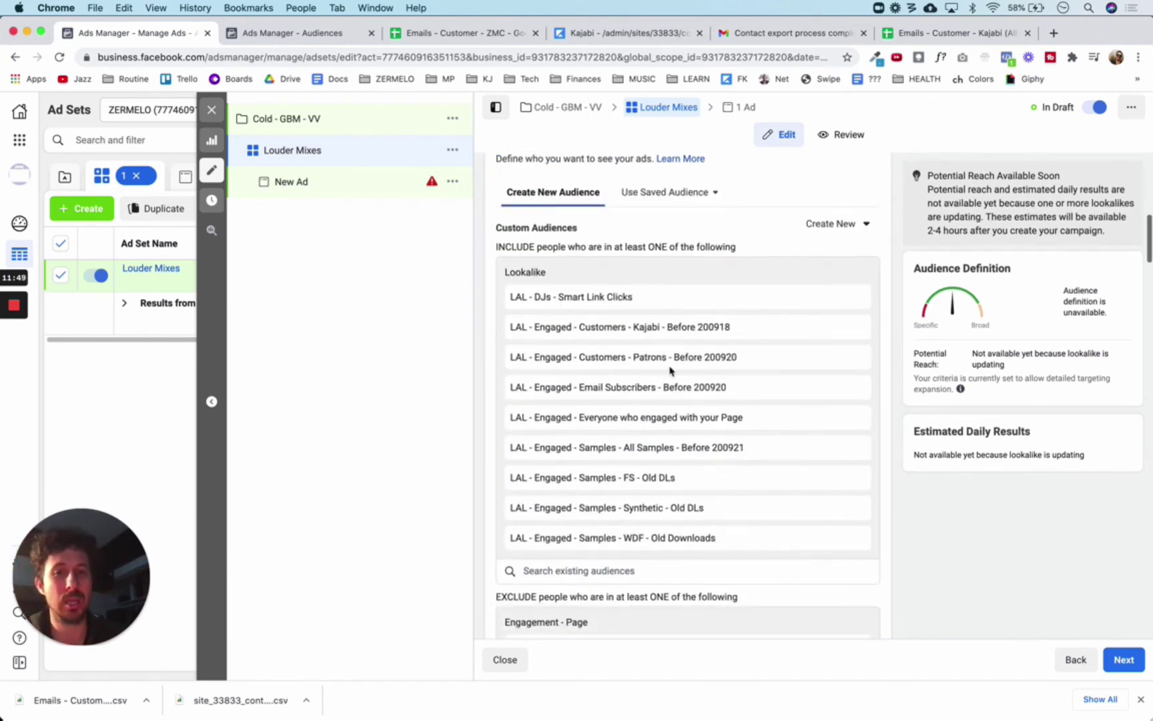
{"action": "scroll", "coordinate": [668, 361], "scroll_direction": "down", "scroll_amount": 6}
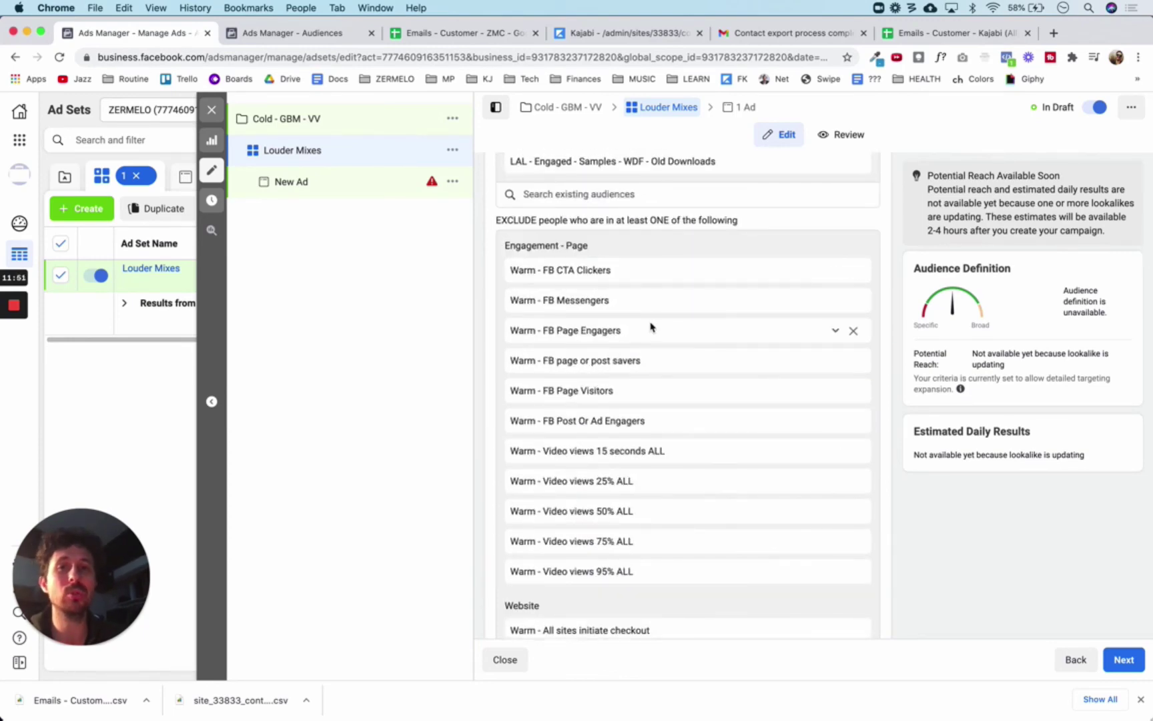